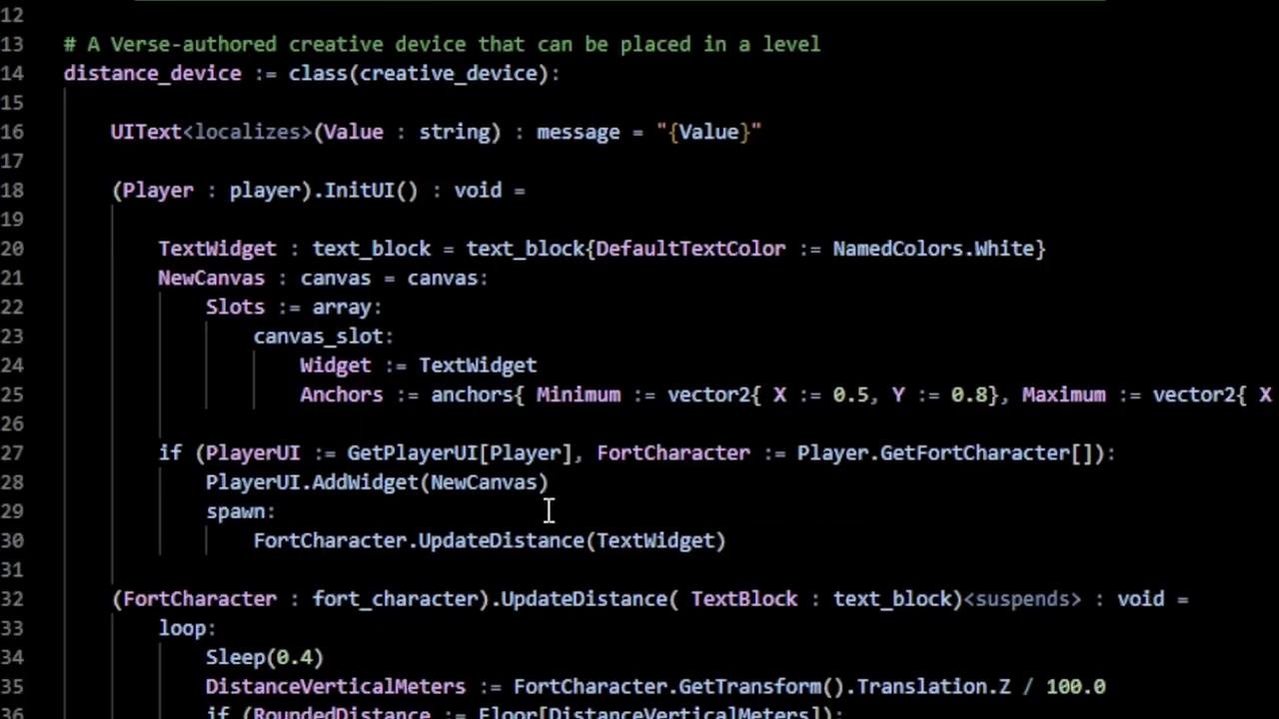
scroll(548, 511, down, 2)
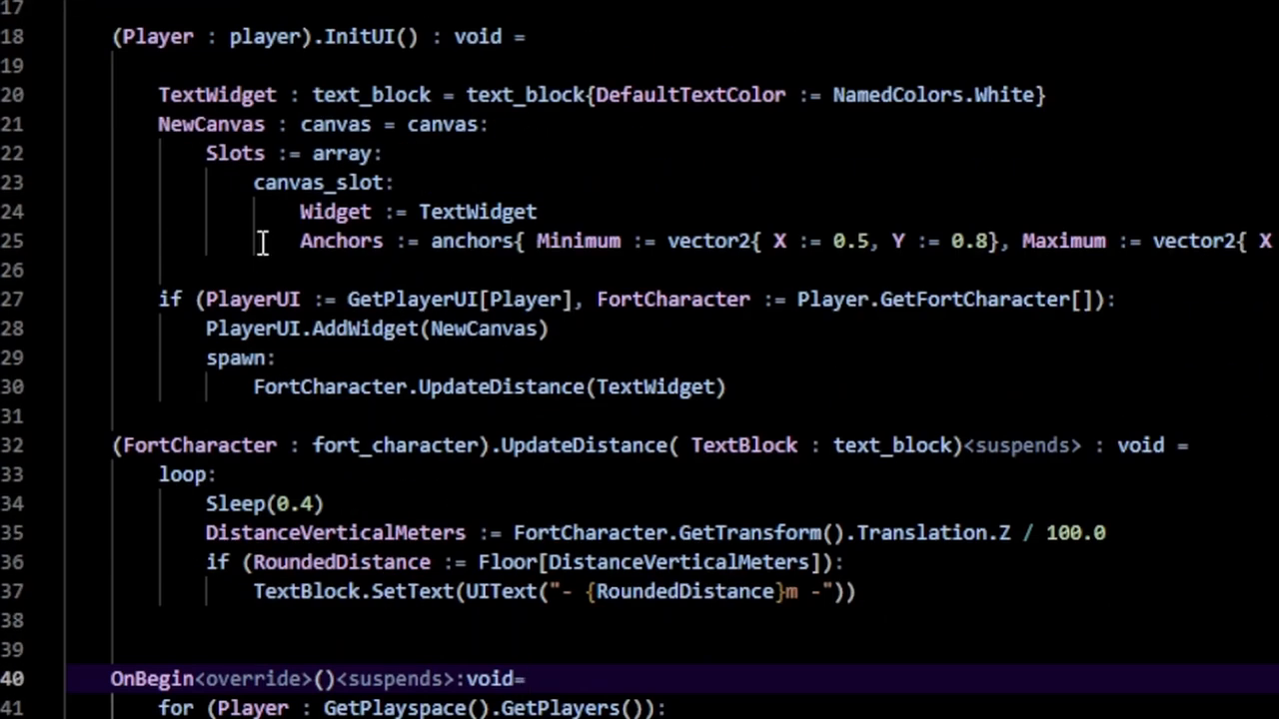
Review the existing UI and OnBegin code, highlighting the Player.InitUI() call
drag(14, 243, 717, 443)
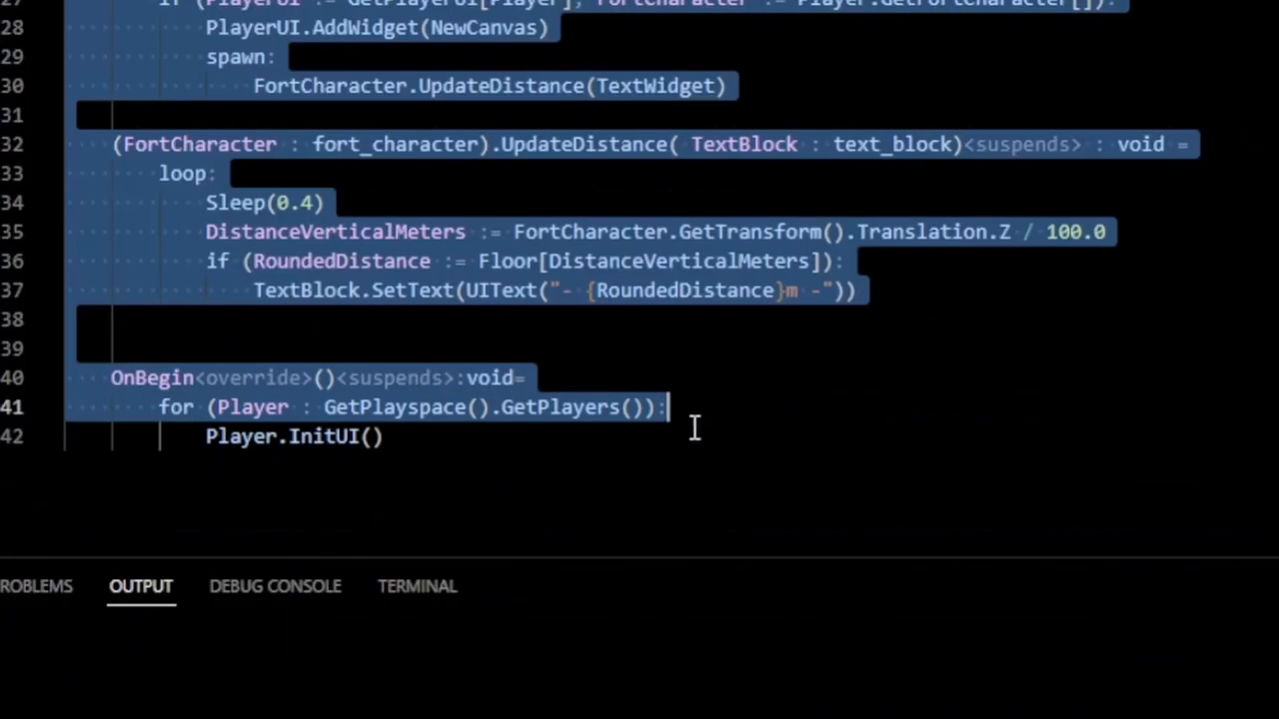
scroll(412, 458, down, 2)
click(269, 374)
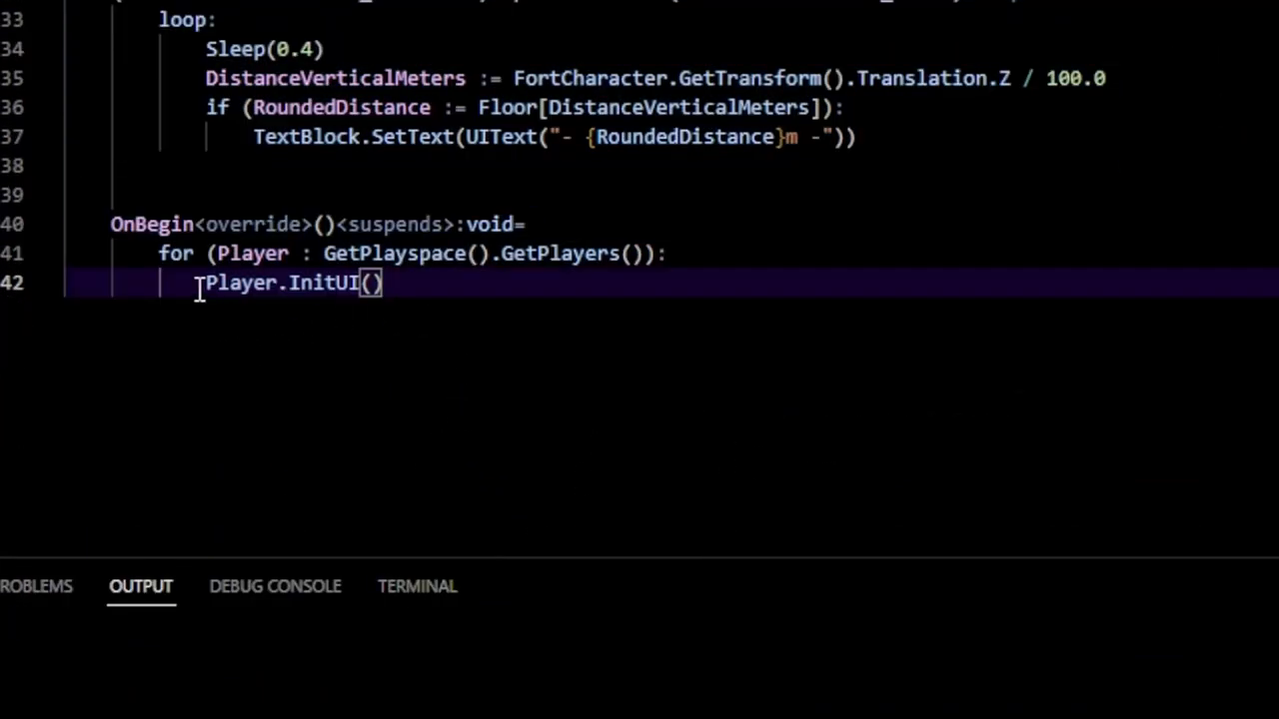
drag(203, 288, 409, 287)
scroll(404, 376, up, 4)
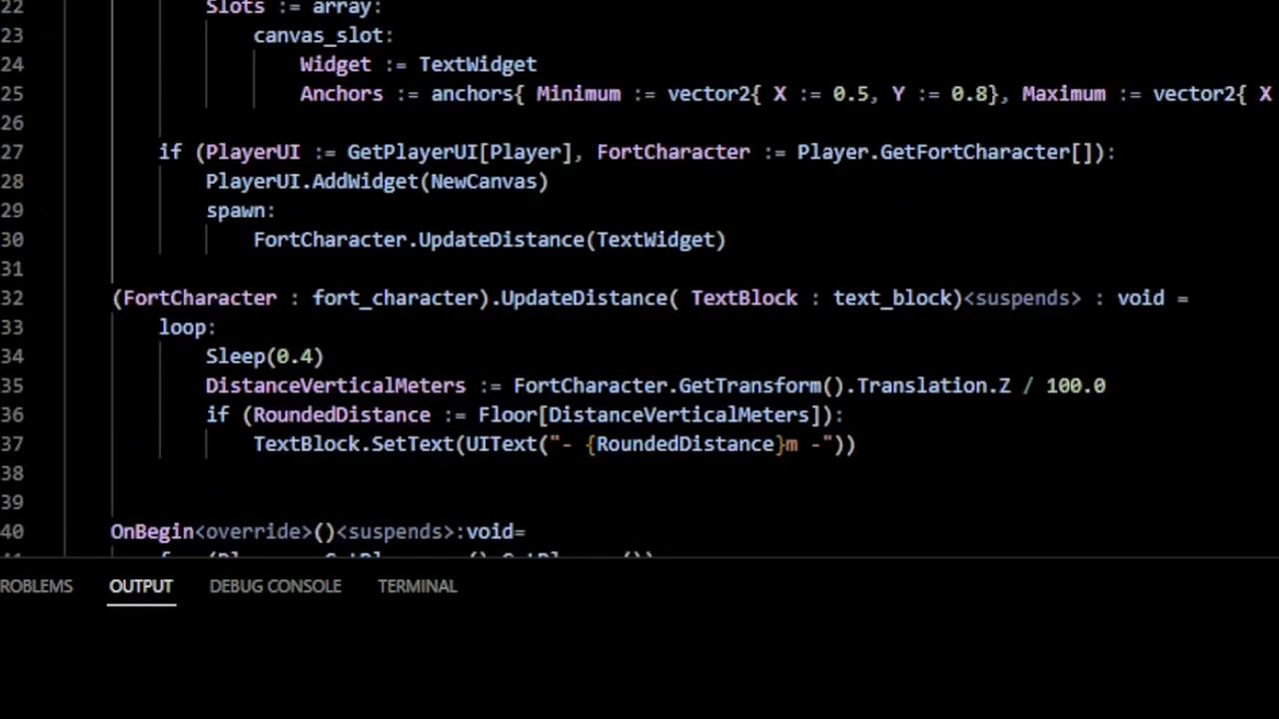
shift+drag(913, 457, 1070, 486)
scroll(1069, 484, down, 3)
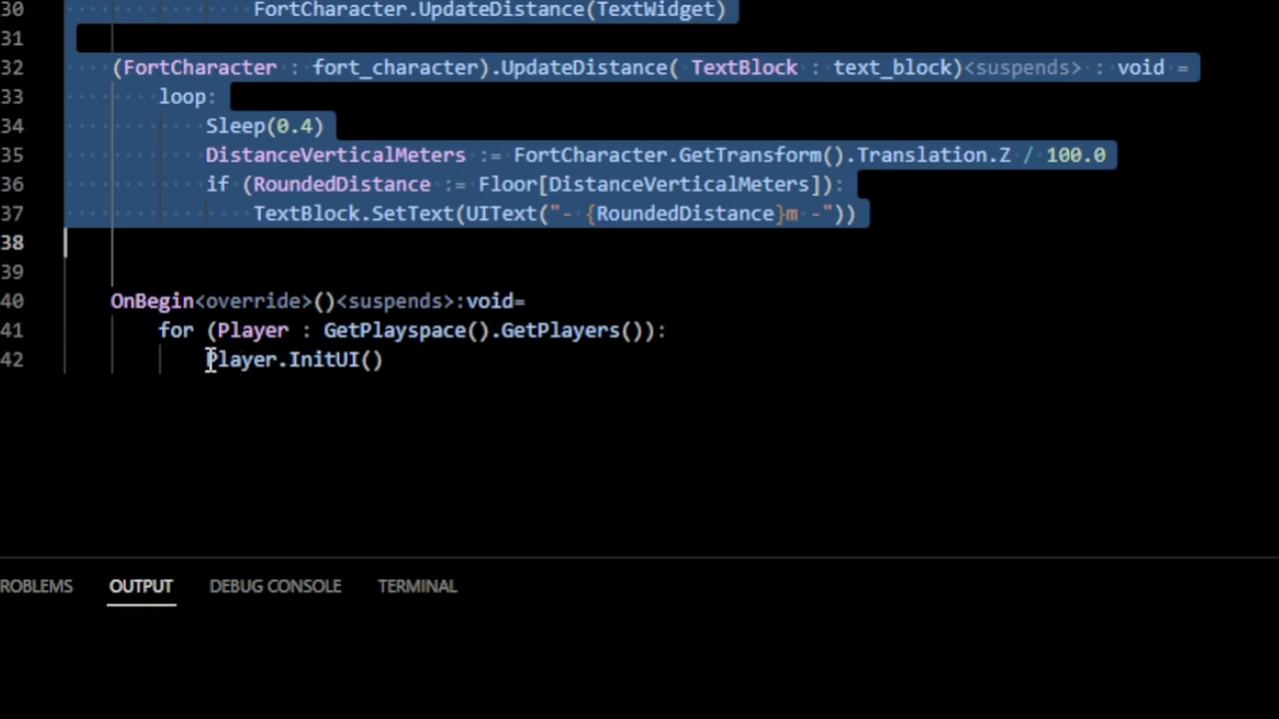
drag(208, 362, 350, 366)
click(415, 390)
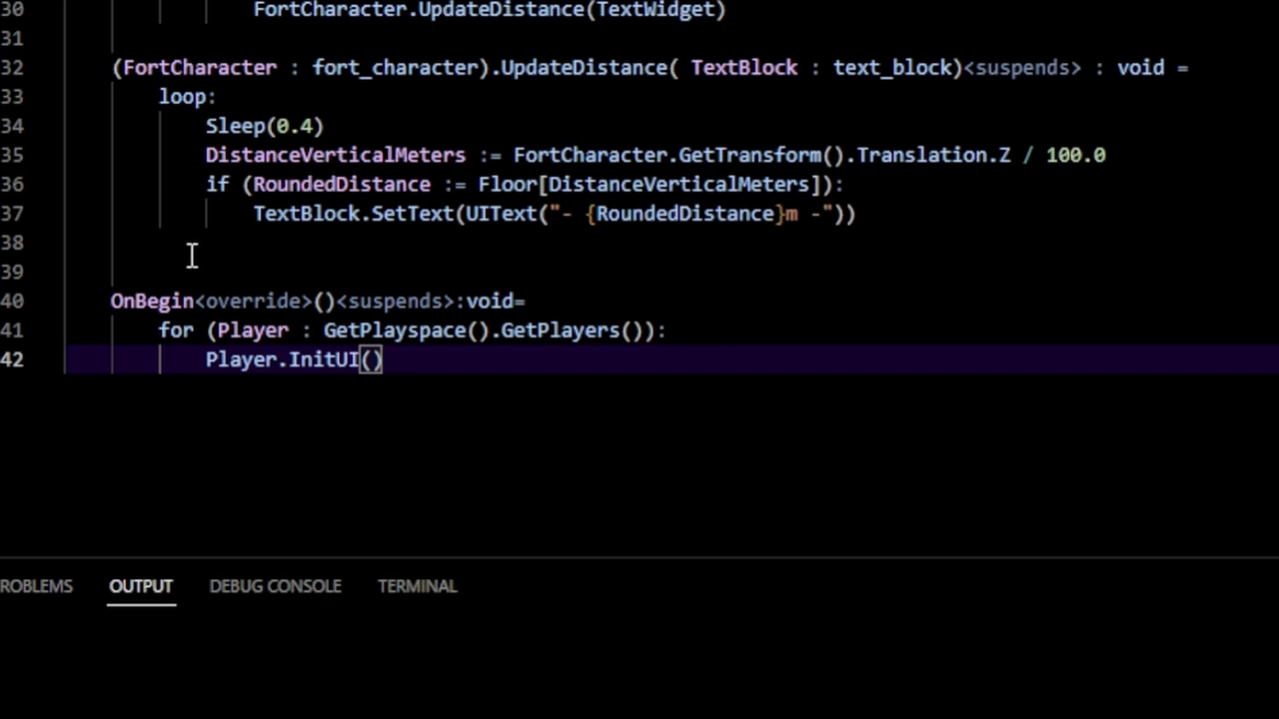
Add a HandlePlayerJoin(Agent : agent) : void function above OnBegin with a player cast
click(149, 251)
key(Return)
text(HandlePlayerJoin)
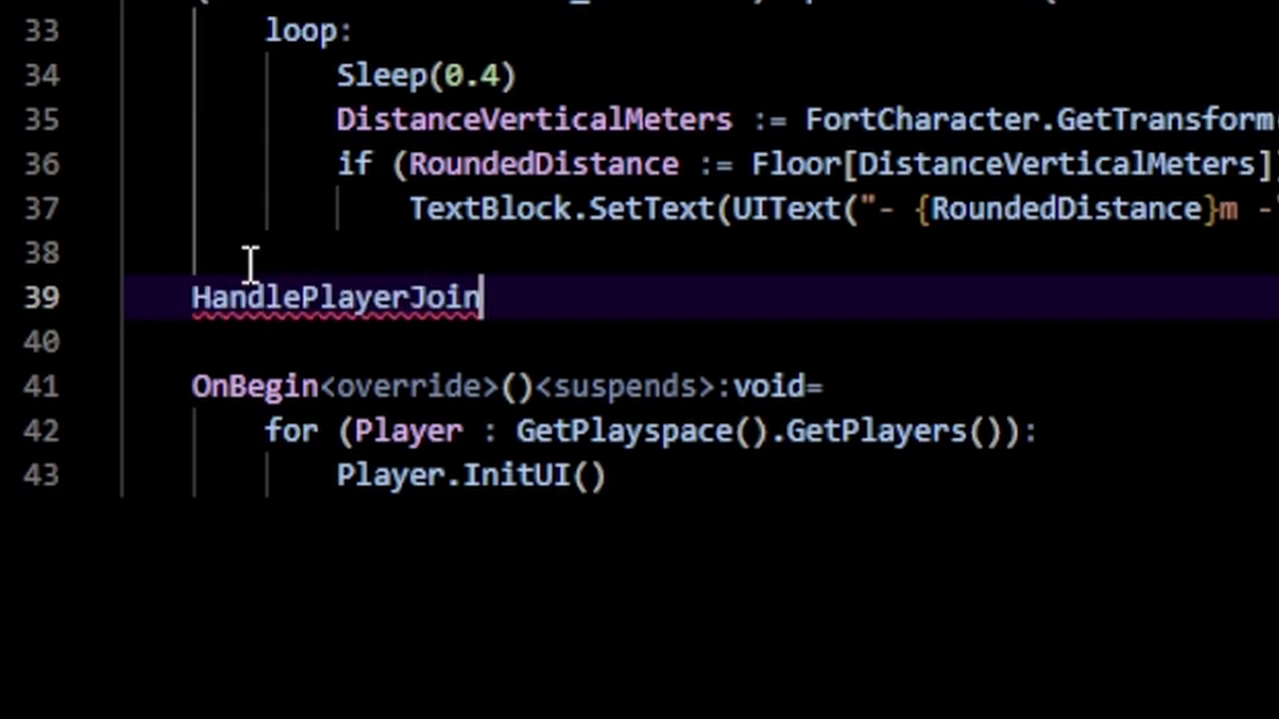
text(()
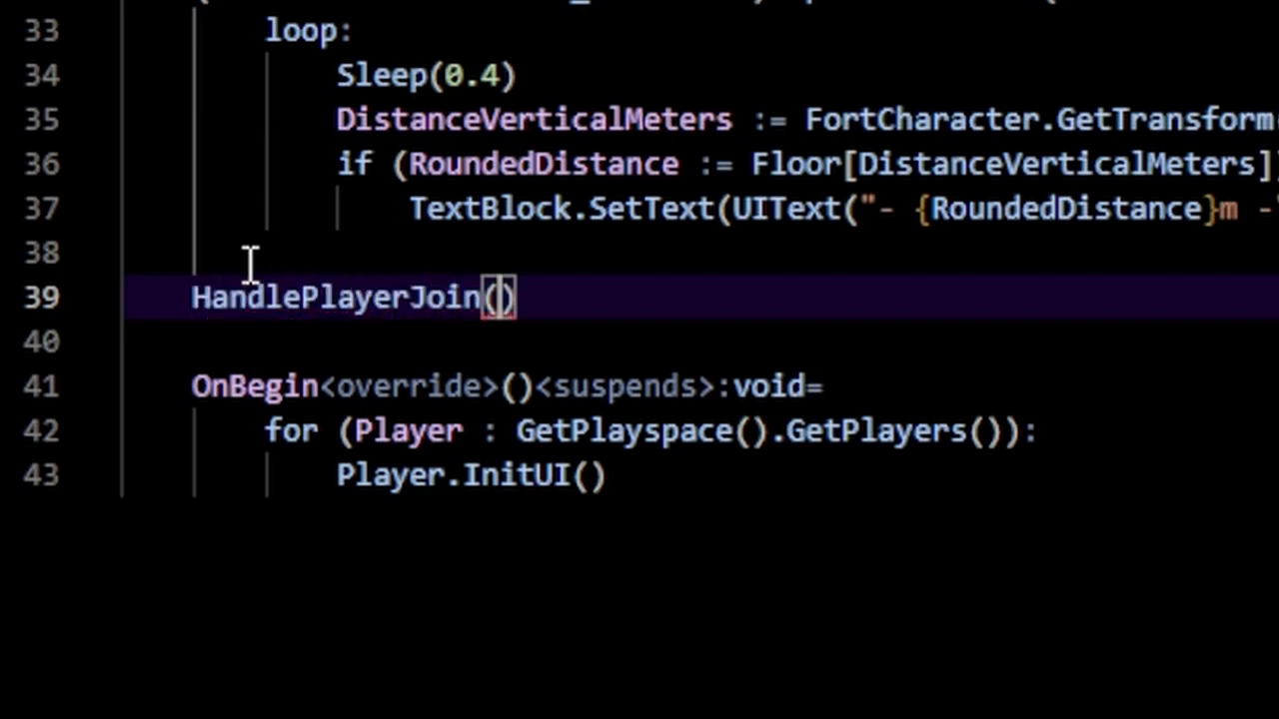
text(Agent : agent) : void =)
key(Return)
text({)
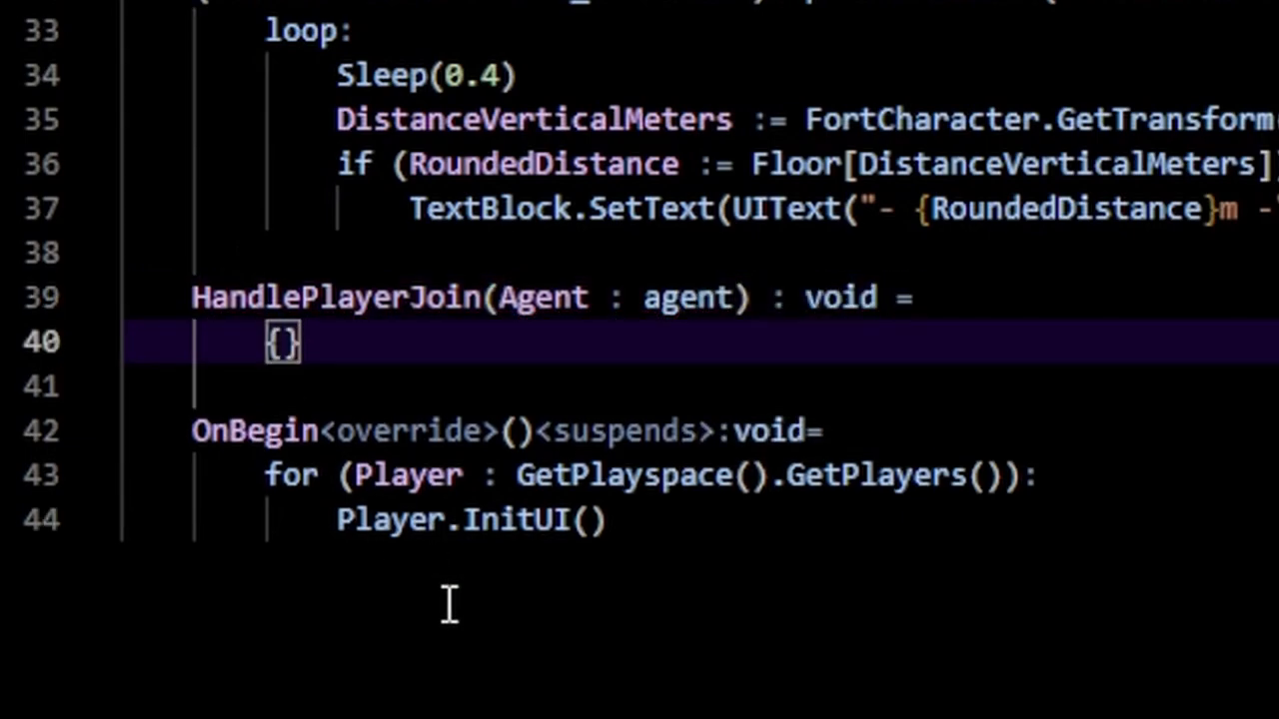
key(BackSpace)
text(if (Ply)
key(BackSpace)
text(a)
key(Tab)
text(:= )
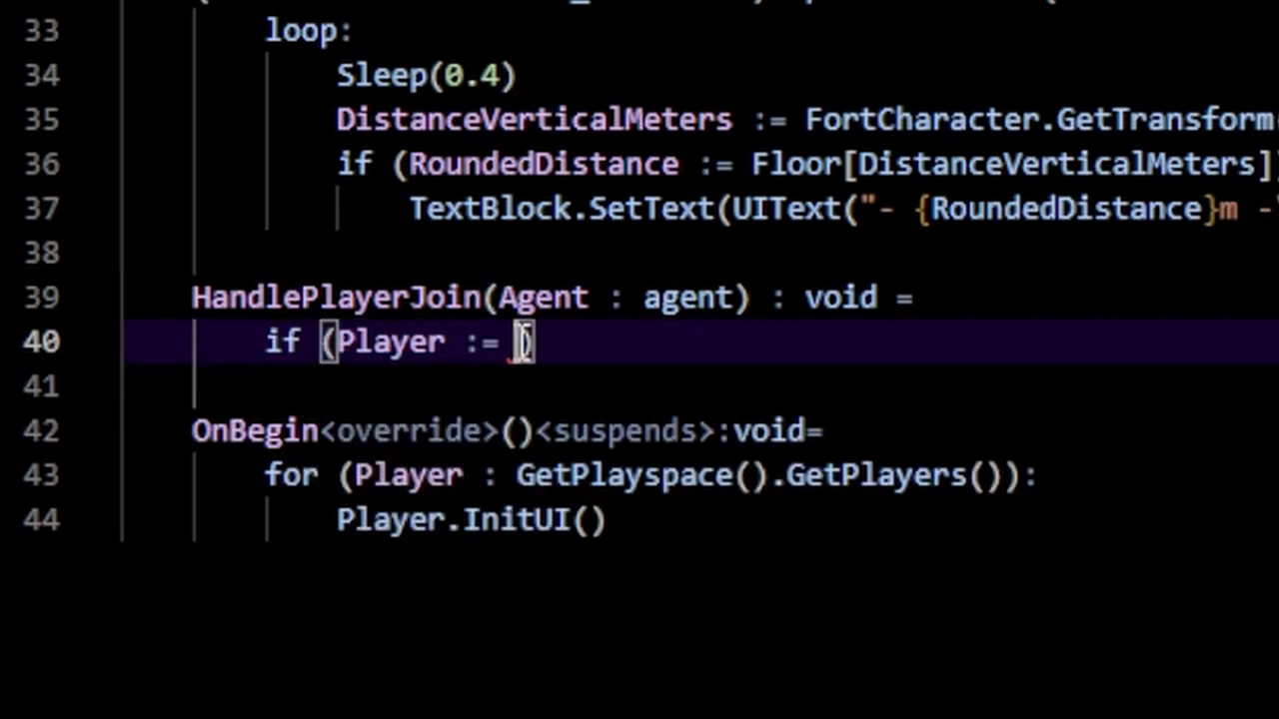
text(player[)
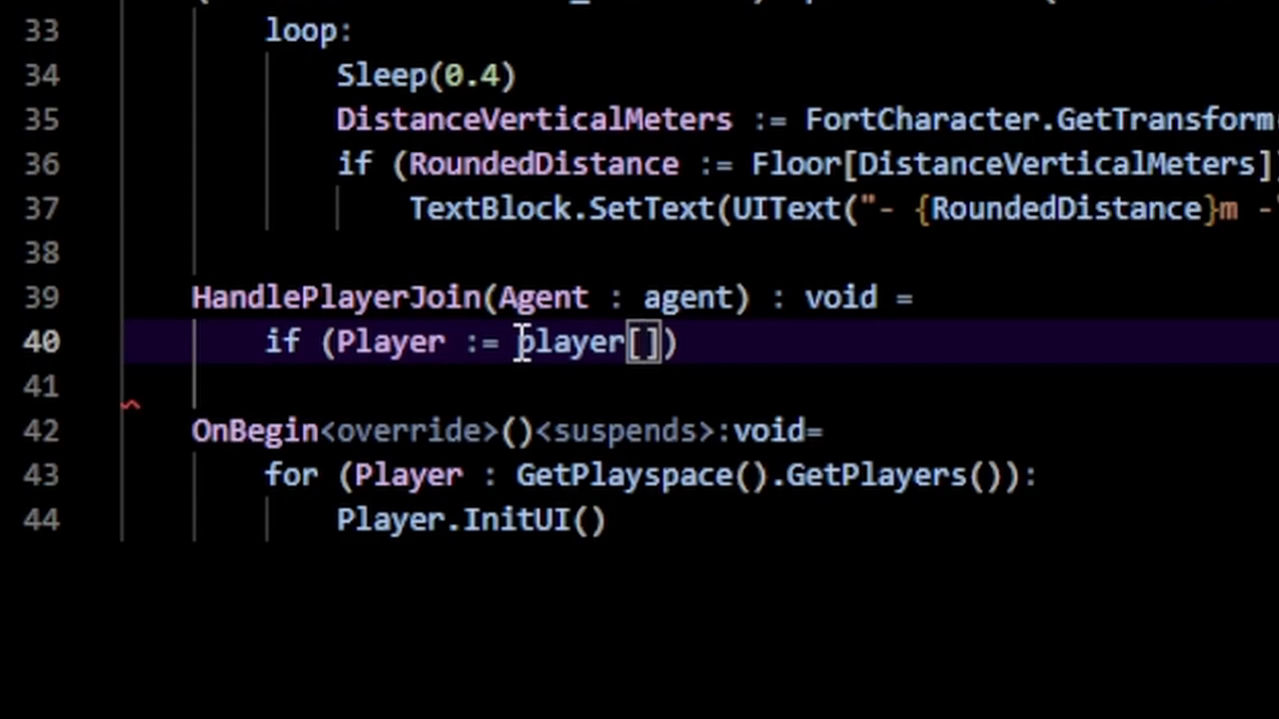
text(Agent)
Inside if (Player := player[Agent]), call Player.InitUI() to finish the handler
click(526, 342)
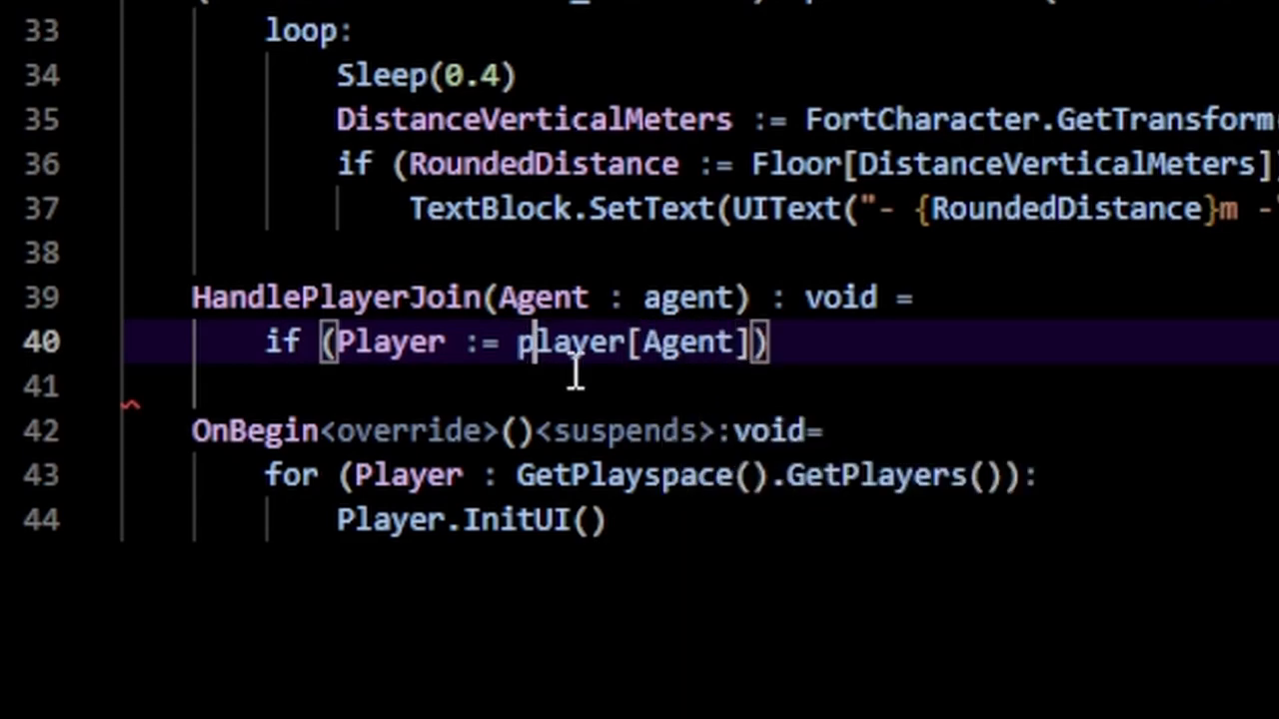
text(:)
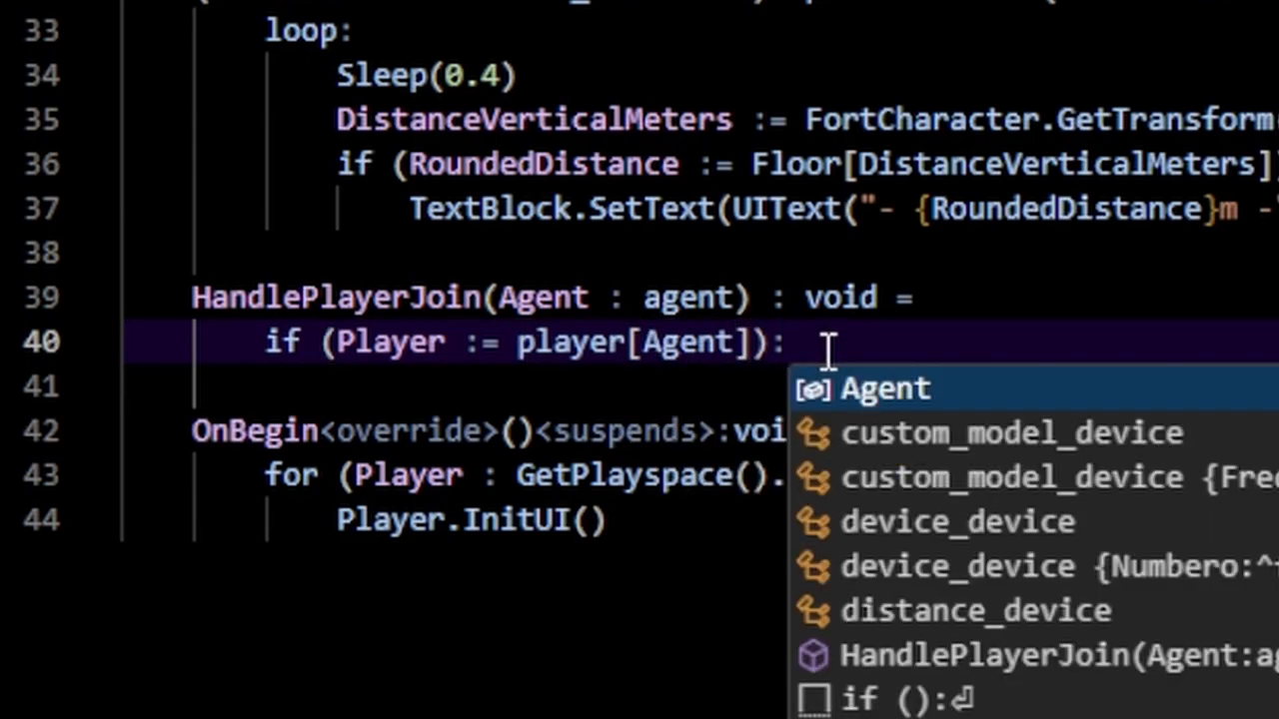
key(Return)
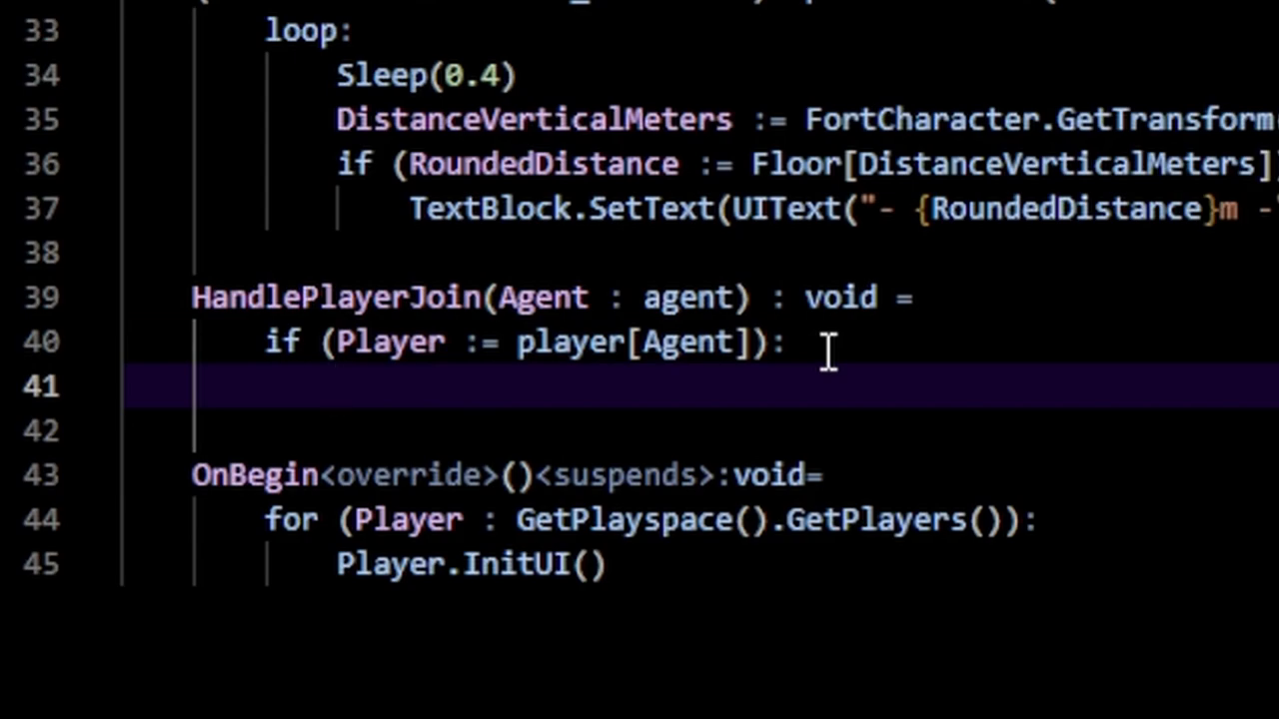
text(Player.InitUI)
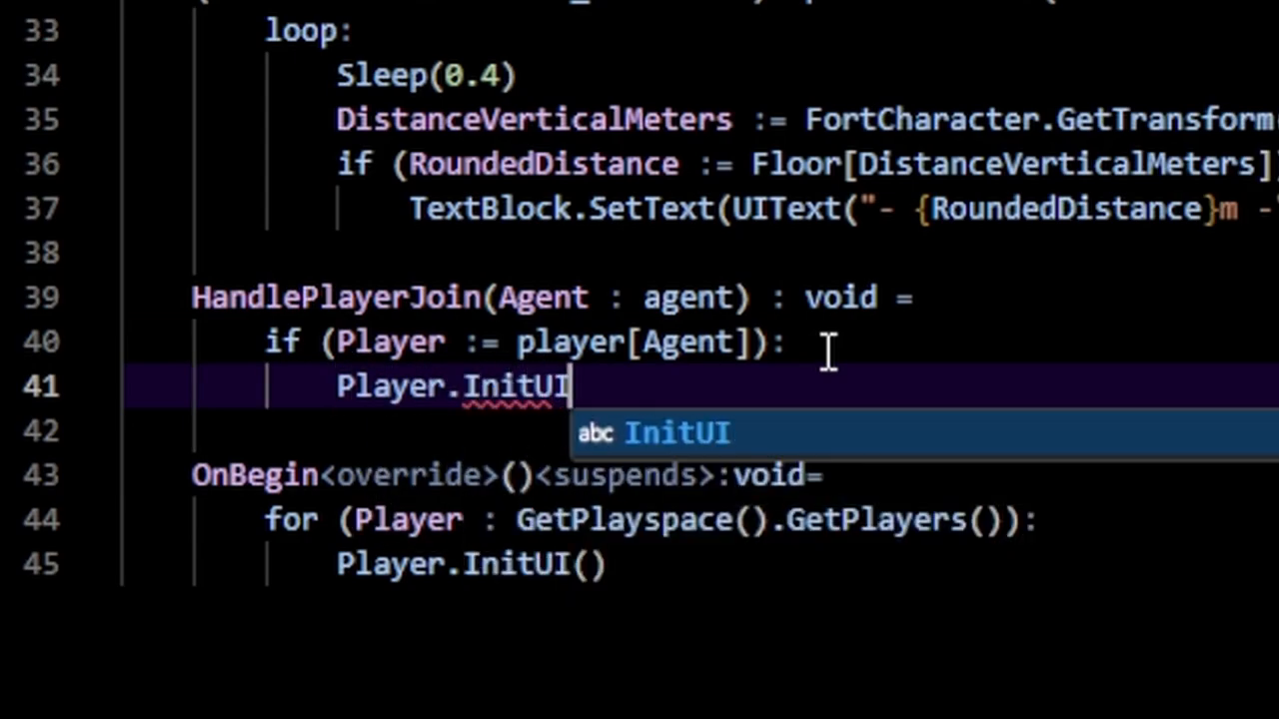
text(())
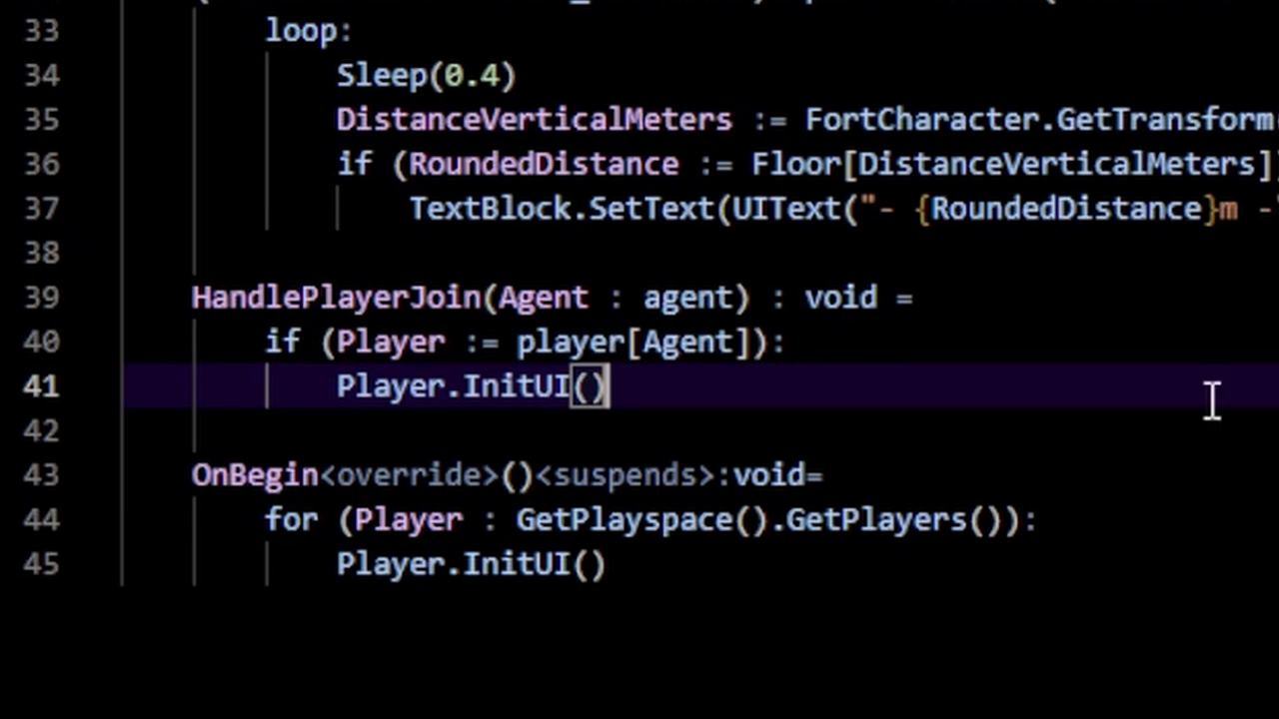
drag(193, 298, 1197, 437)
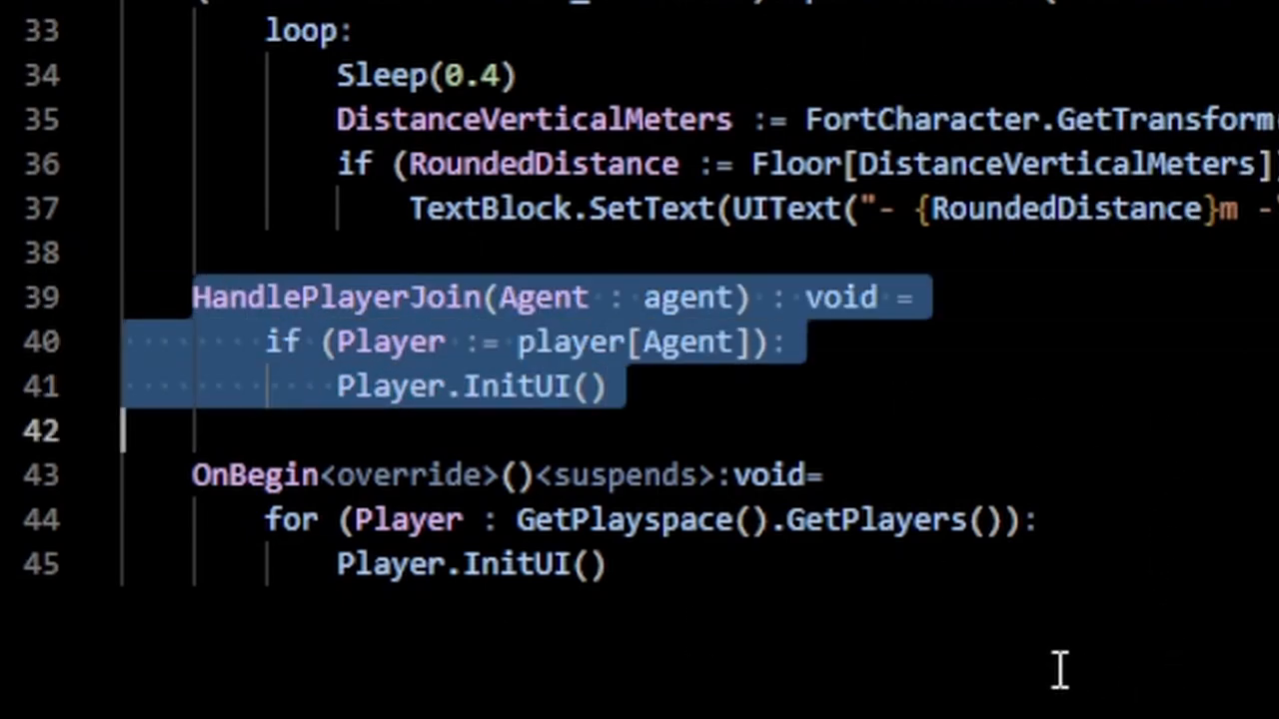
click(858, 635)
click(220, 444)
key(ctrl+Return)
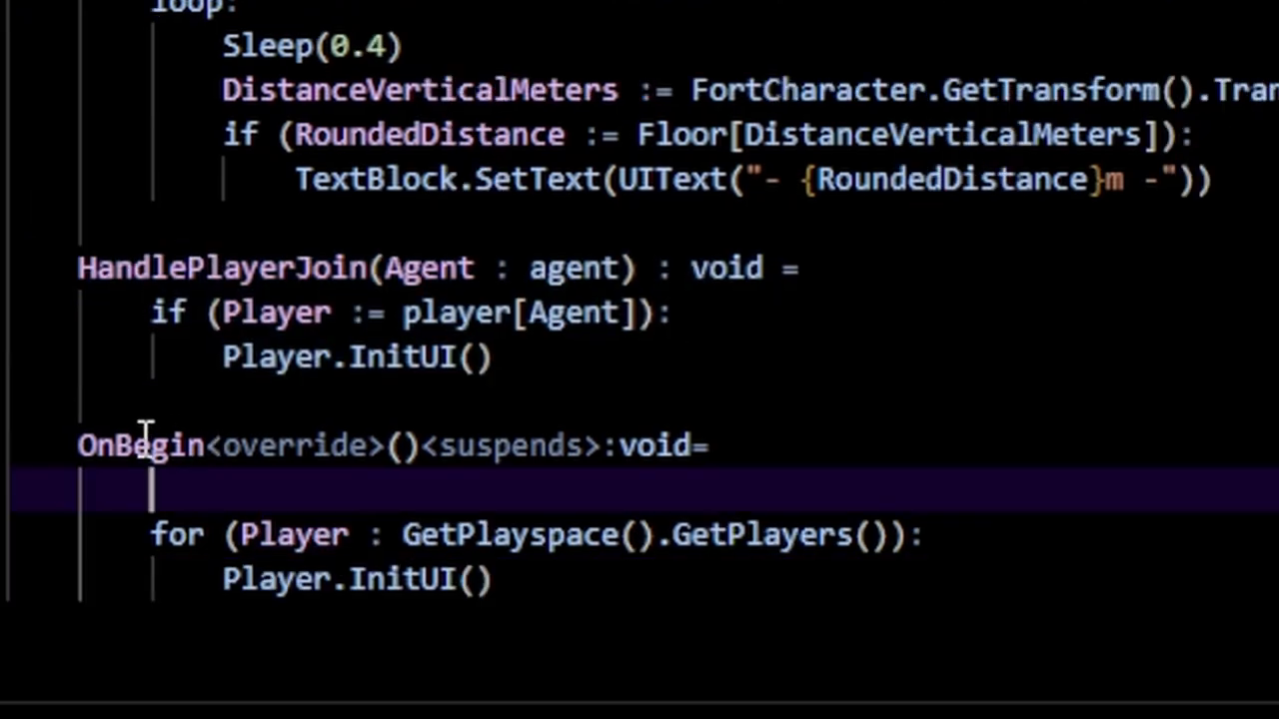
drag(80, 268, 710, 359)
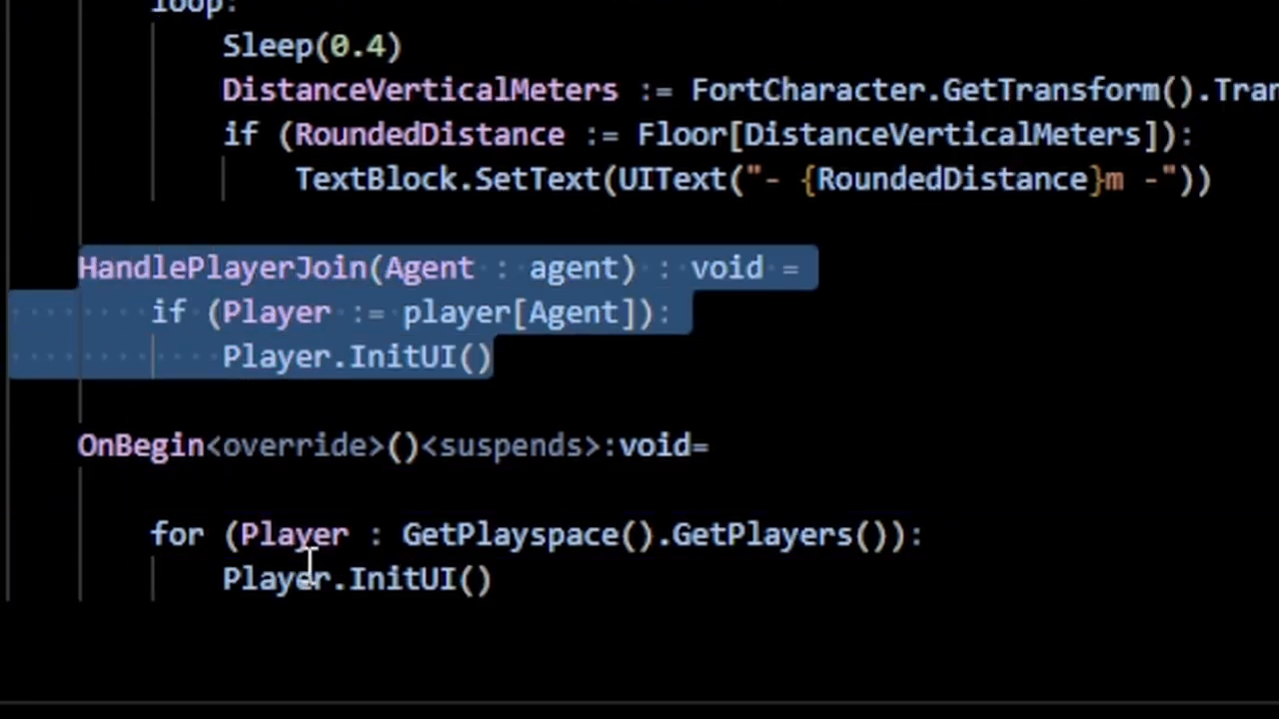
click(305, 480)
key(Return)
key(Up)
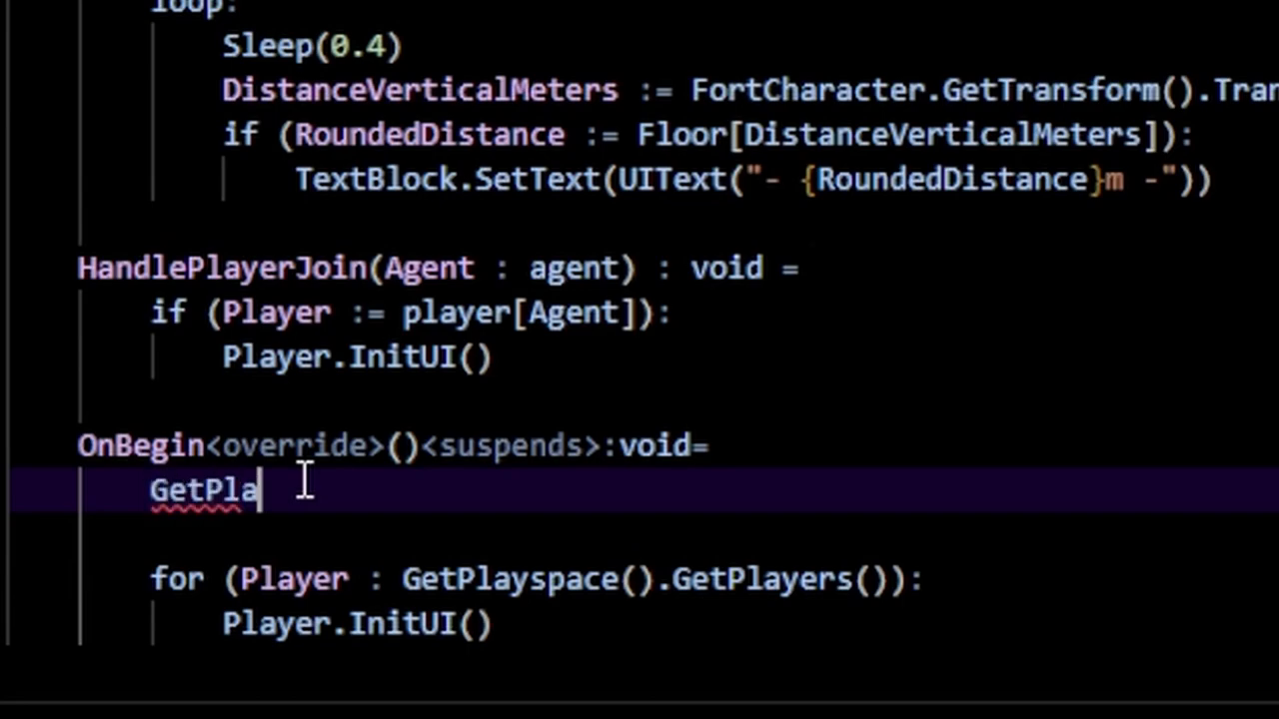
text(yspace().)
text(Pl)
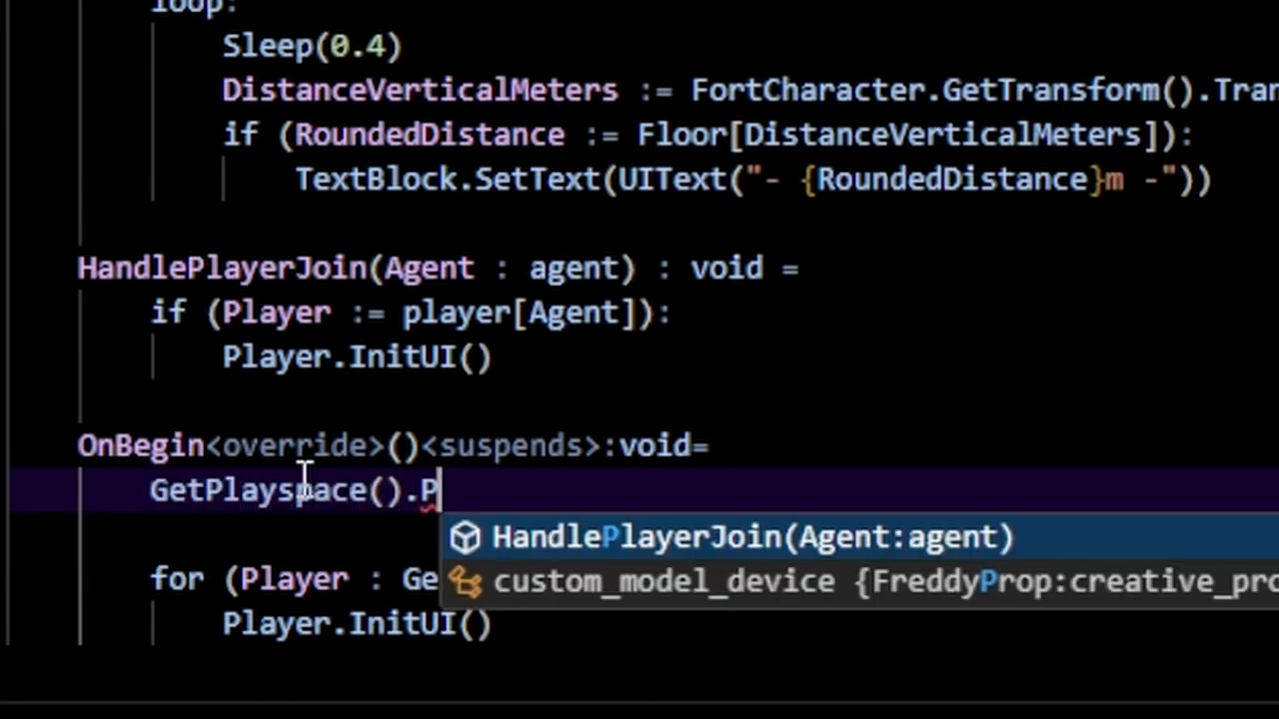
text(ayerAdded)
key(Tab)
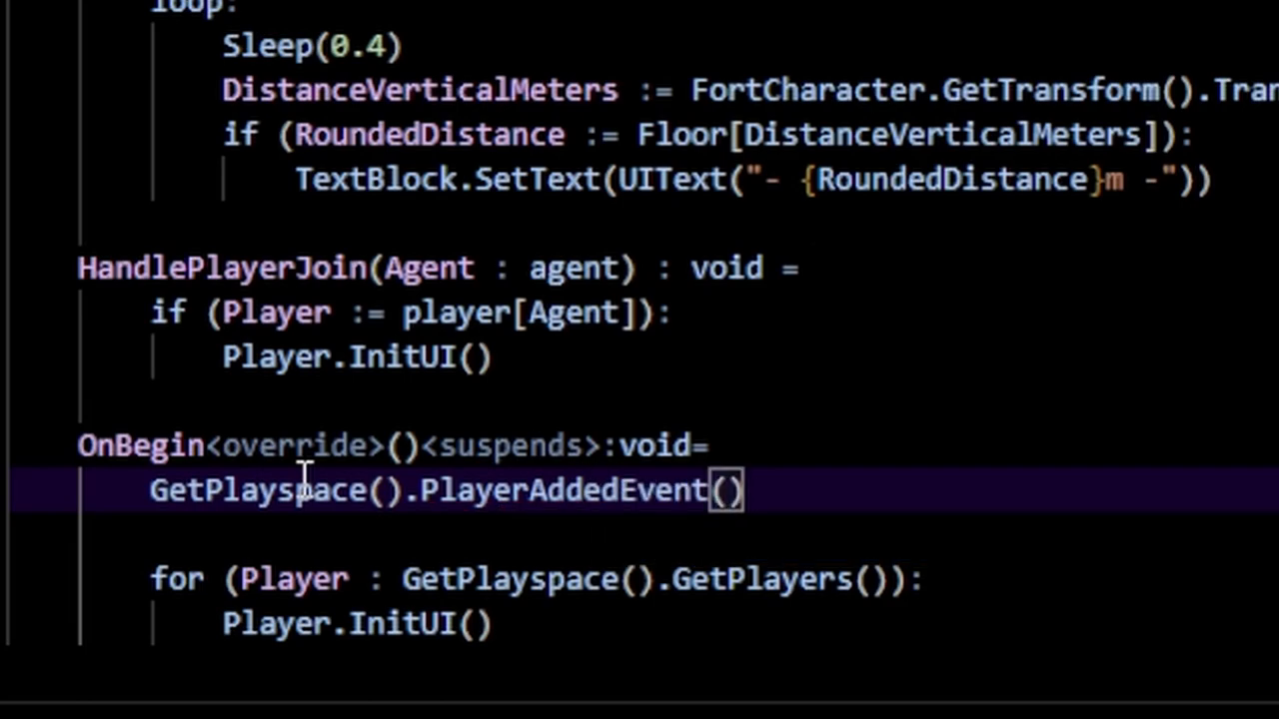
text(.Subscribe)
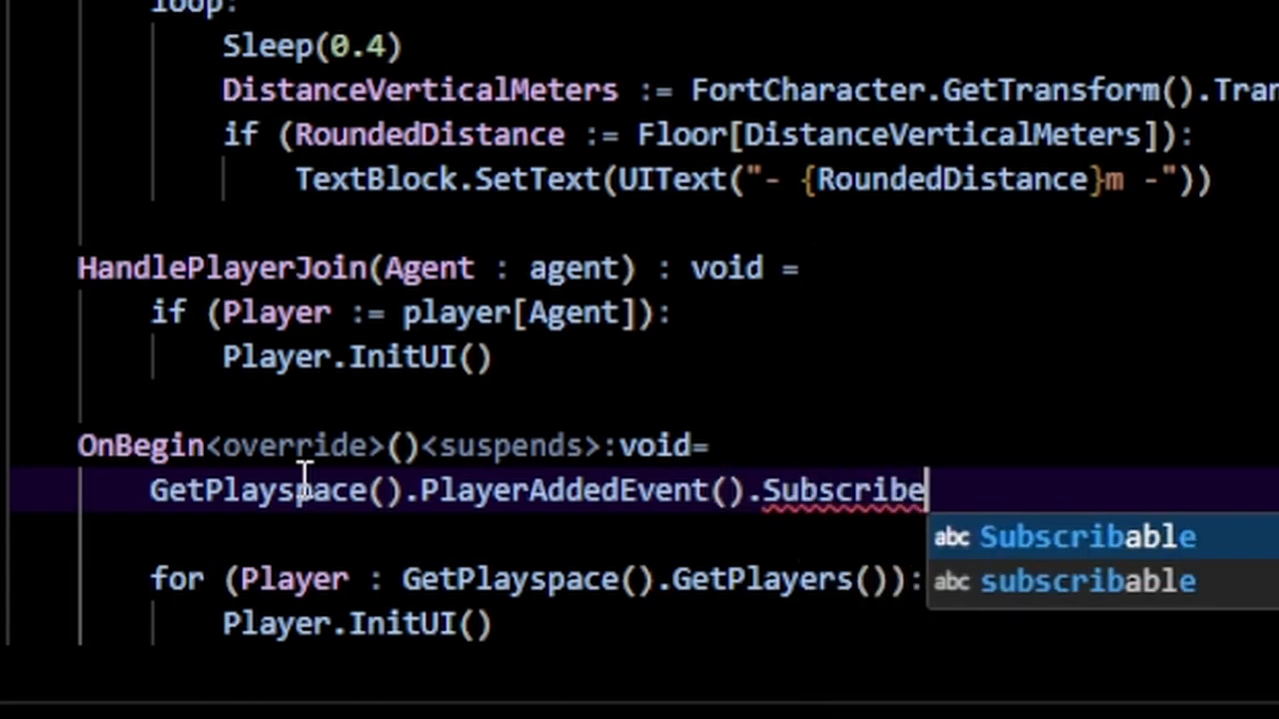
text((Handlep)
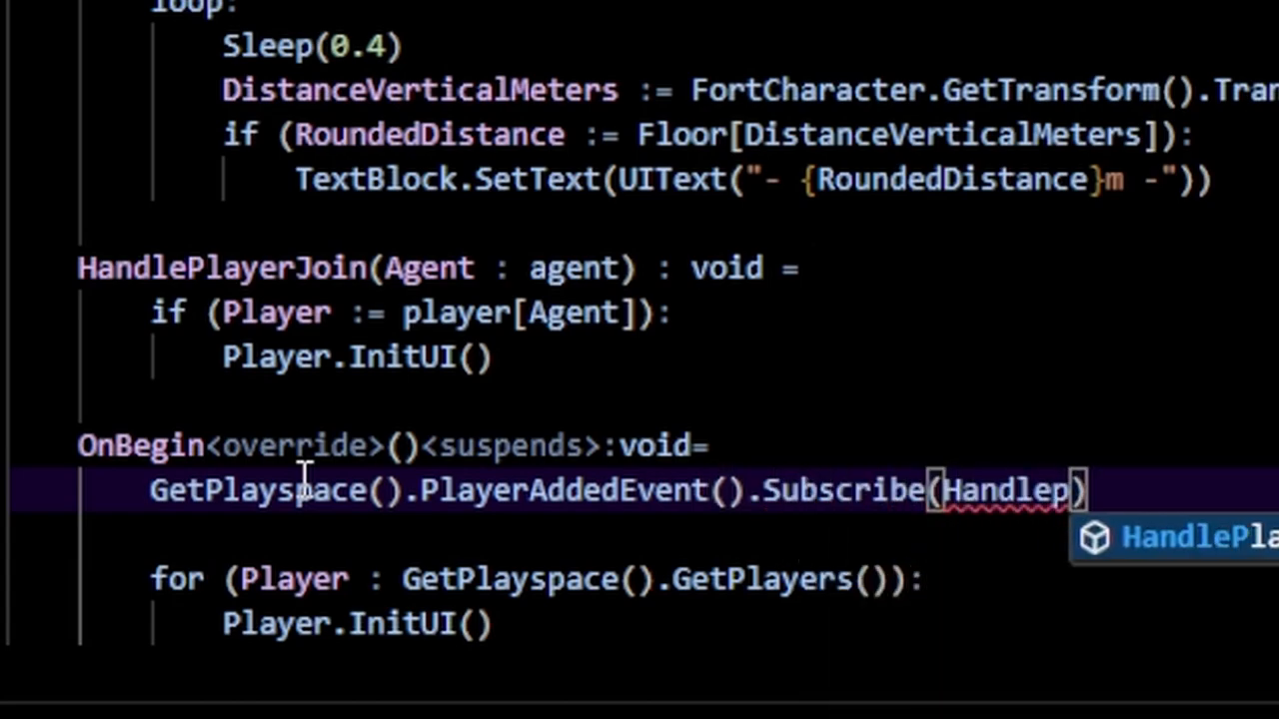
key(Tab)
key(BackSpace)
key(BackSpace)
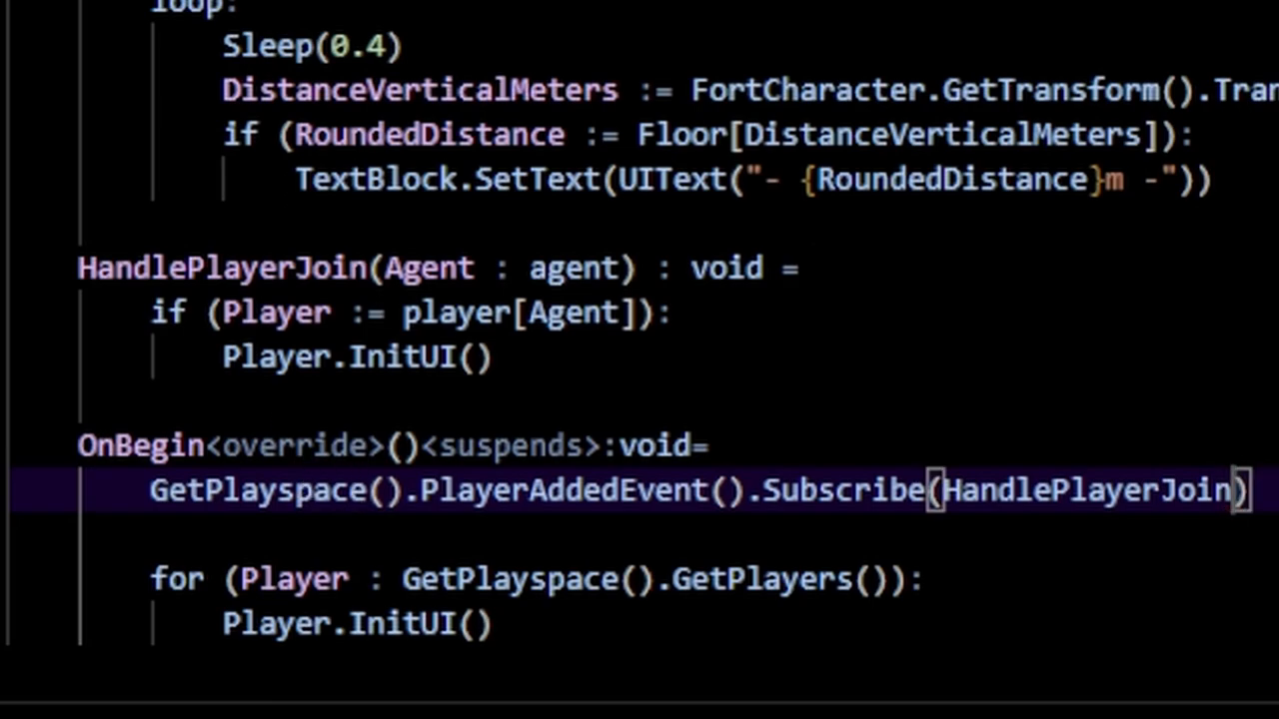
key(Home)
key(shift+End)
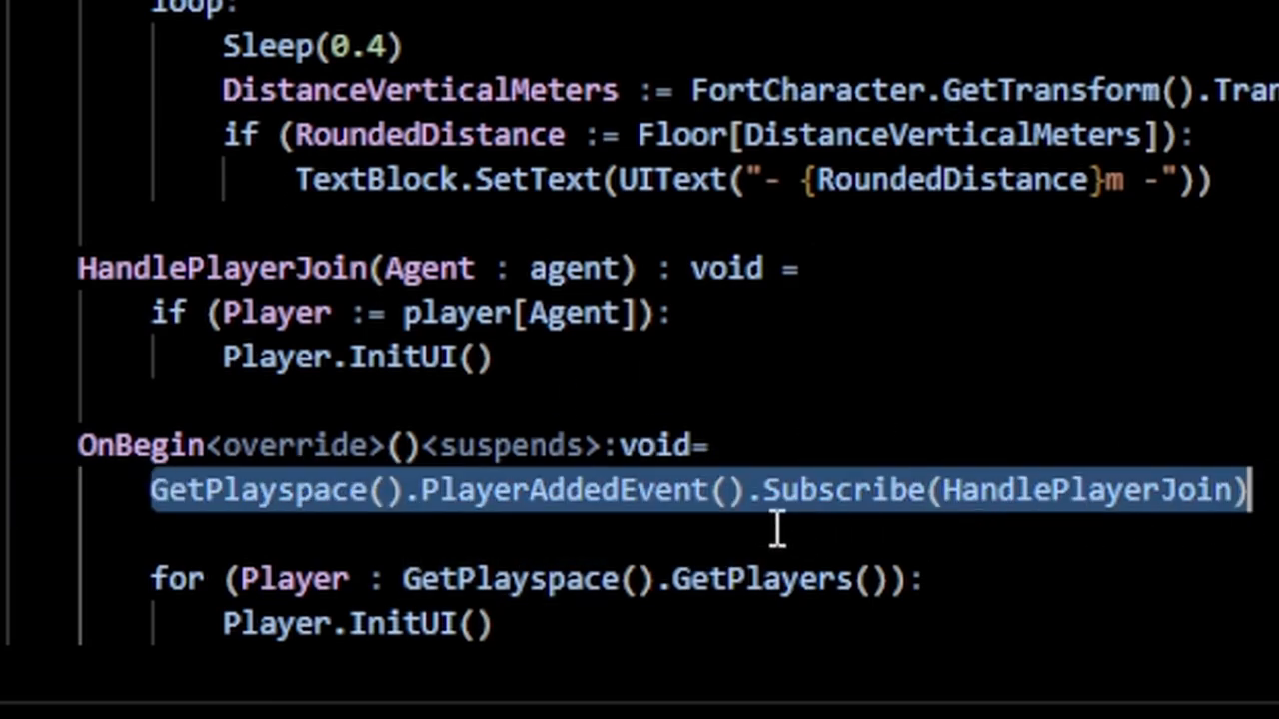
click(526, 544)
drag(421, 491, 748, 491)
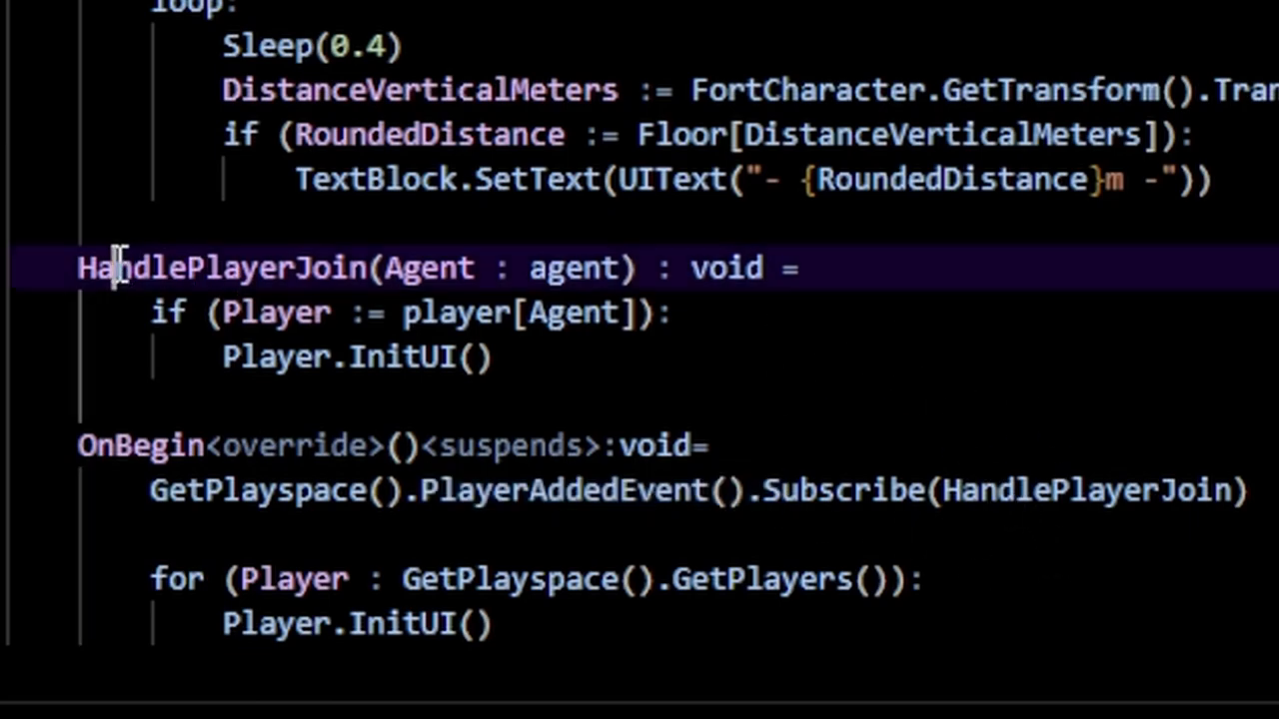
drag(111, 268, 649, 286)
drag(152, 312, 494, 357)
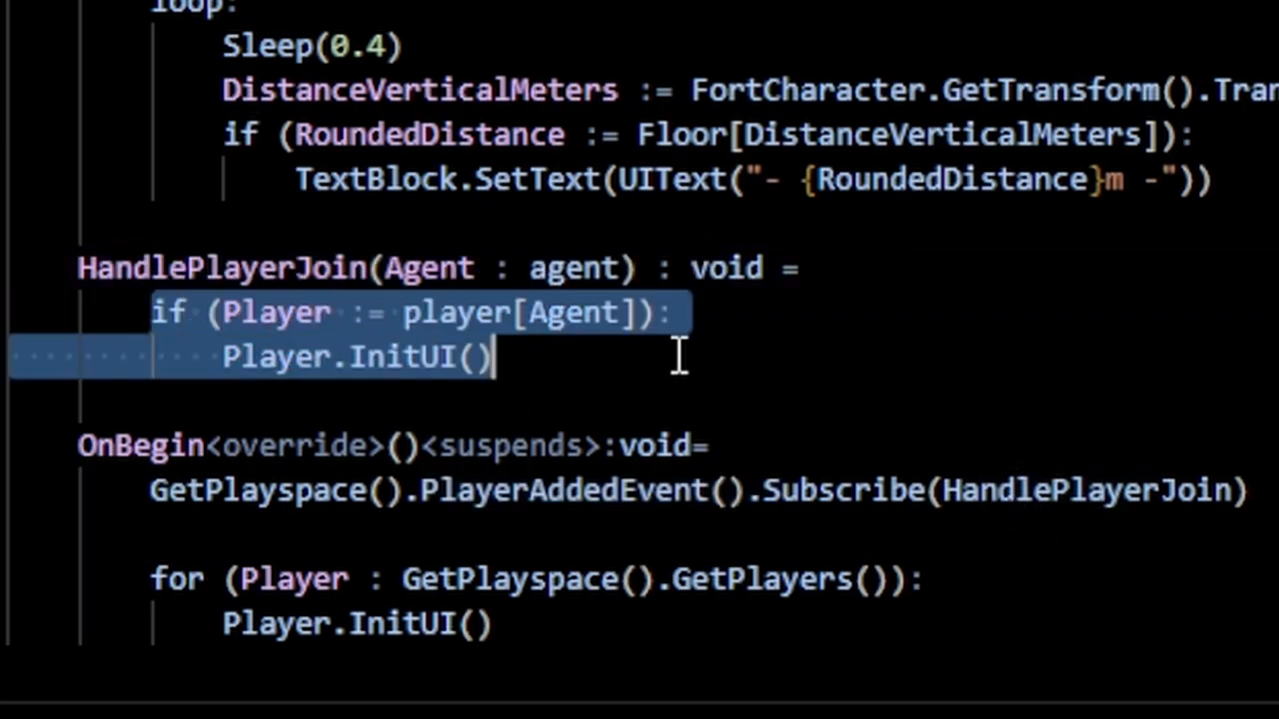
click(911, 337)
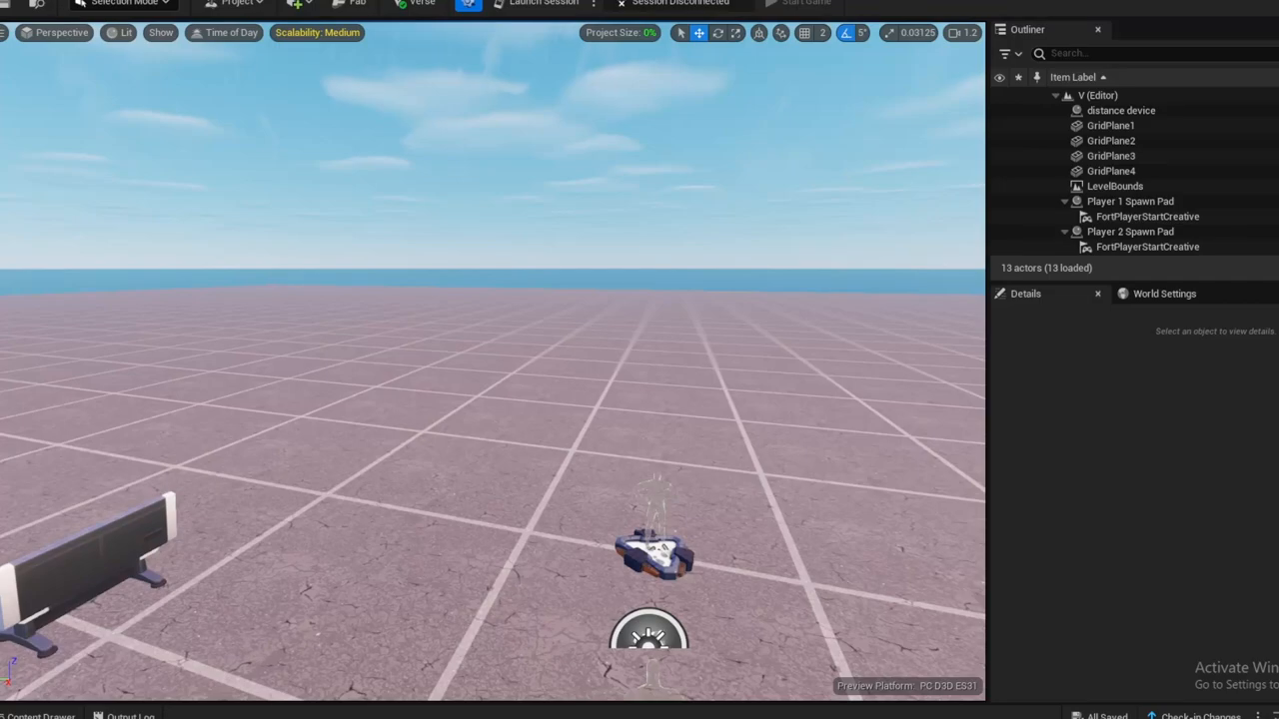
Rebuild the Verse code, then add a Cube shape to the level via Quick Add
click(415, 2)
click(260, 4)
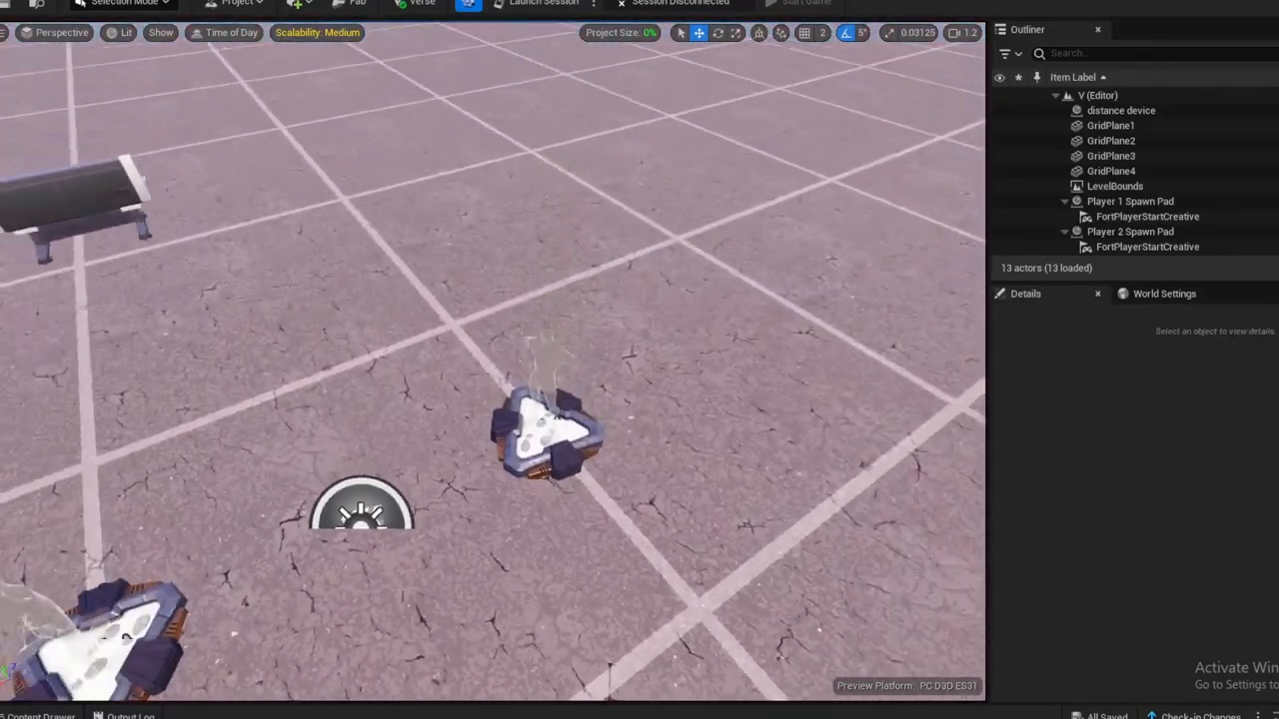
click(296, 3)
click(470, 97)
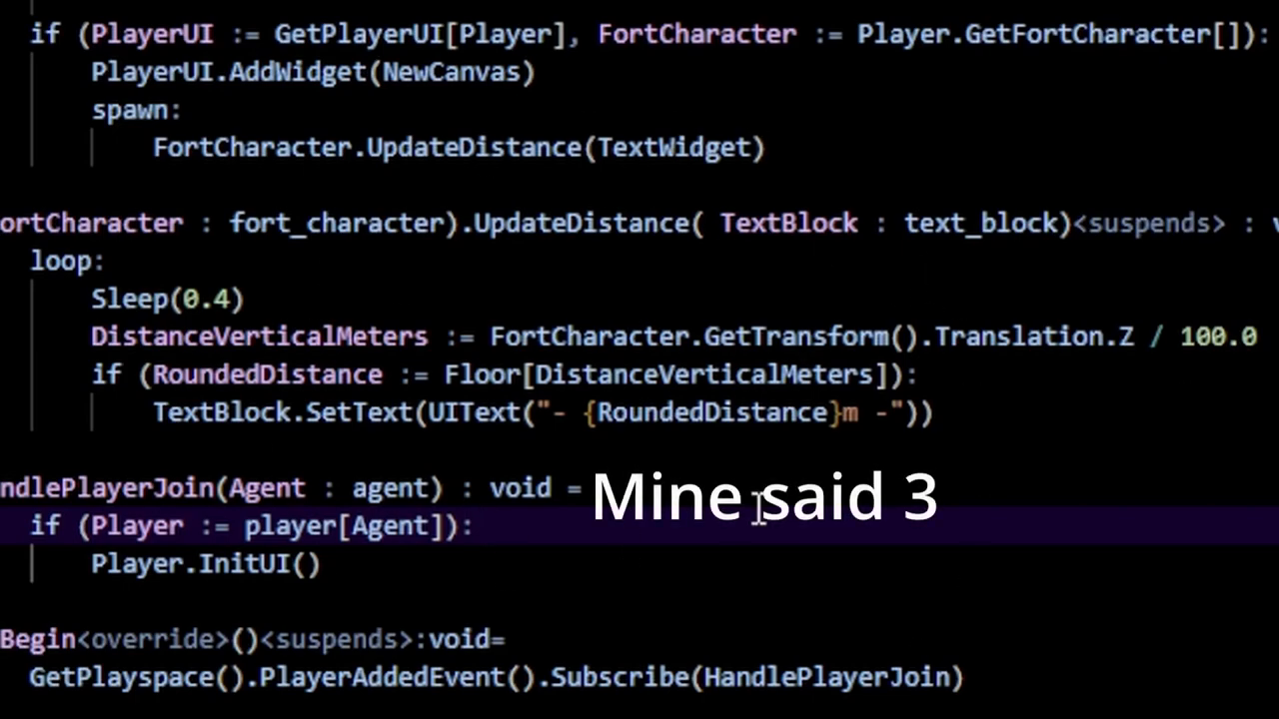
Locate the Floor[DistanceVerticalMeters] expression in UpdateDistance and place the caret after it
drag(92, 374, 834, 413)
click(784, 534)
drag(444, 374, 875, 376)
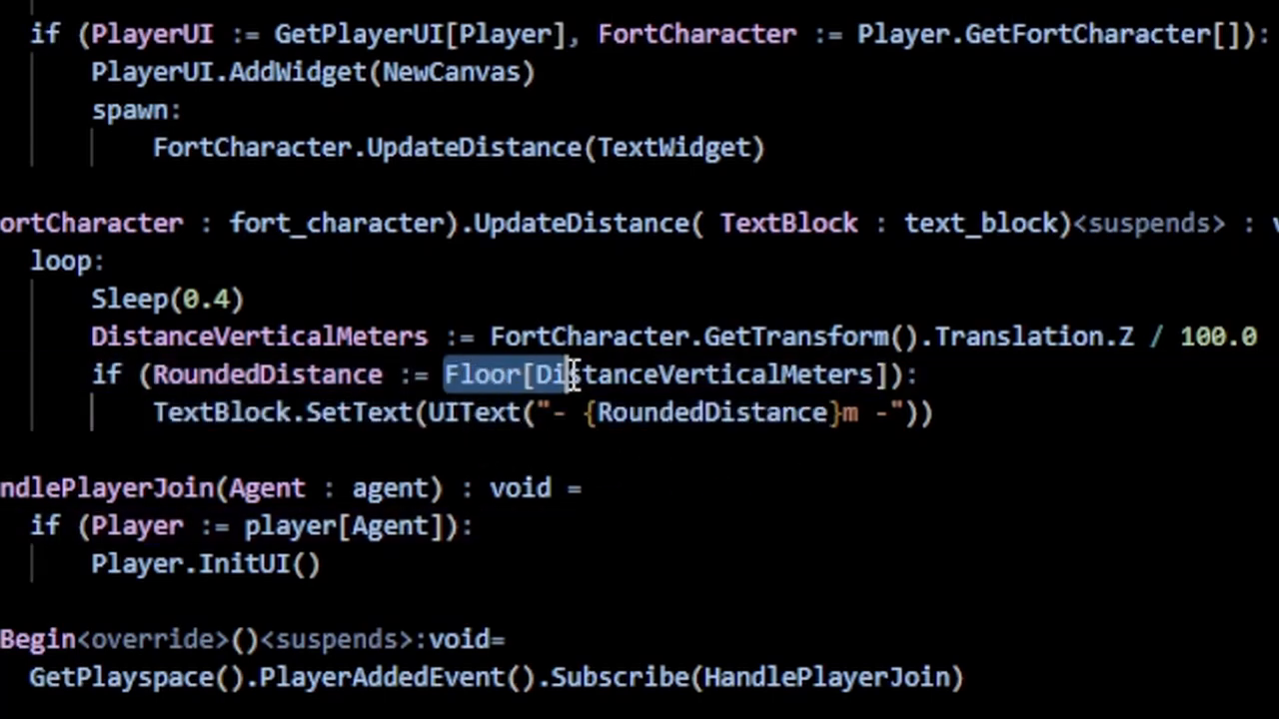
click(891, 489)
click(894, 375)
text(- 3)
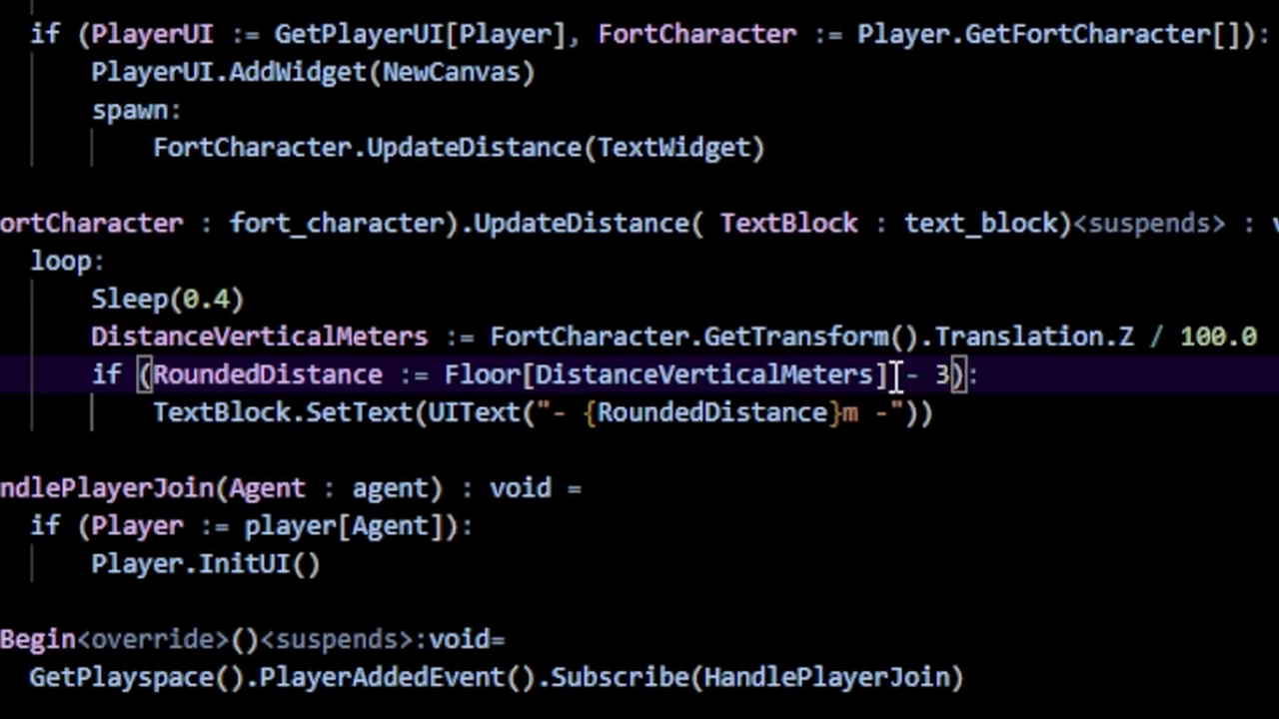
Append a - 3 offset to the floored distance and rebuild the Verse code
drag(910, 374, 965, 373)
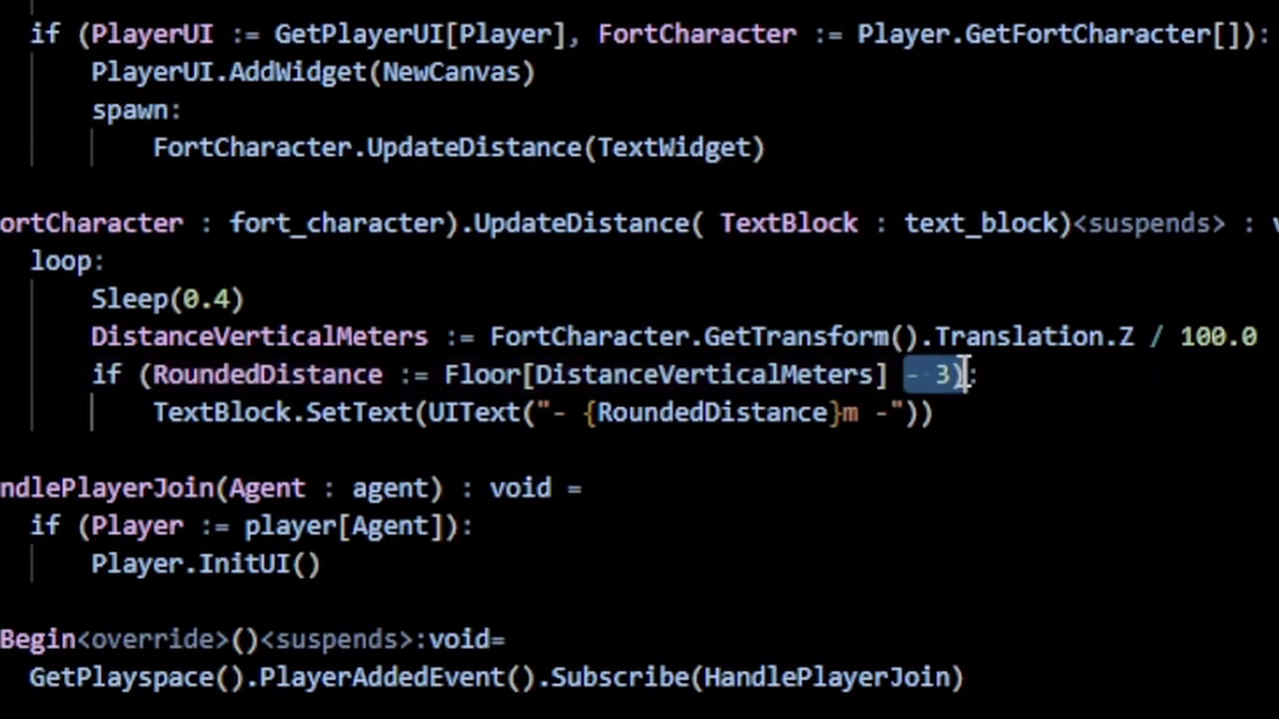
click(1005, 483)
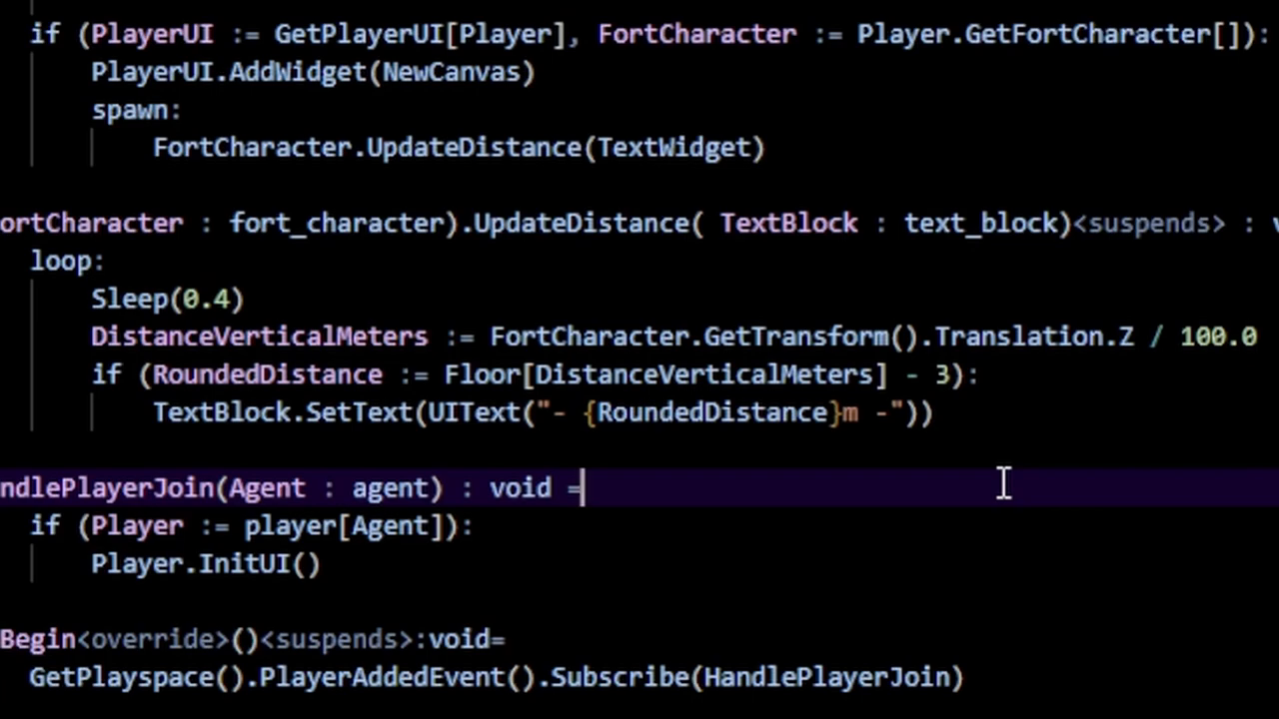
drag(902, 374, 959, 374)
click(1063, 513)
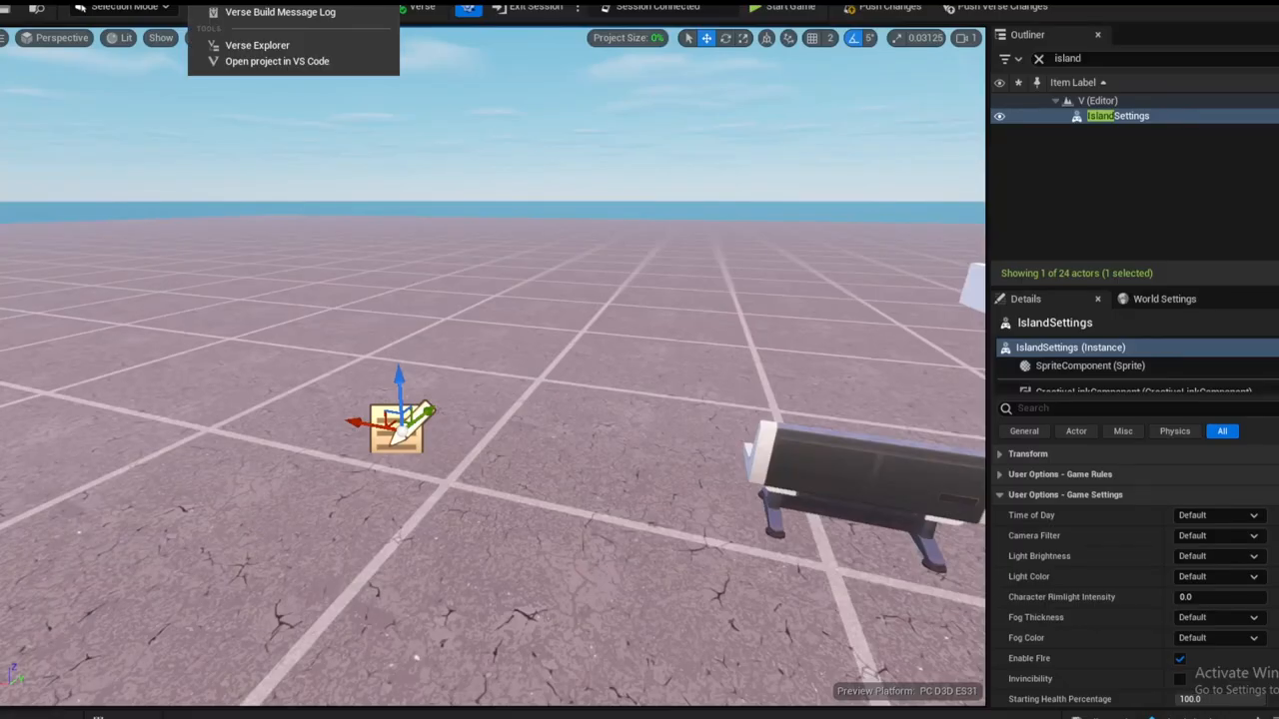
click(251, 14)
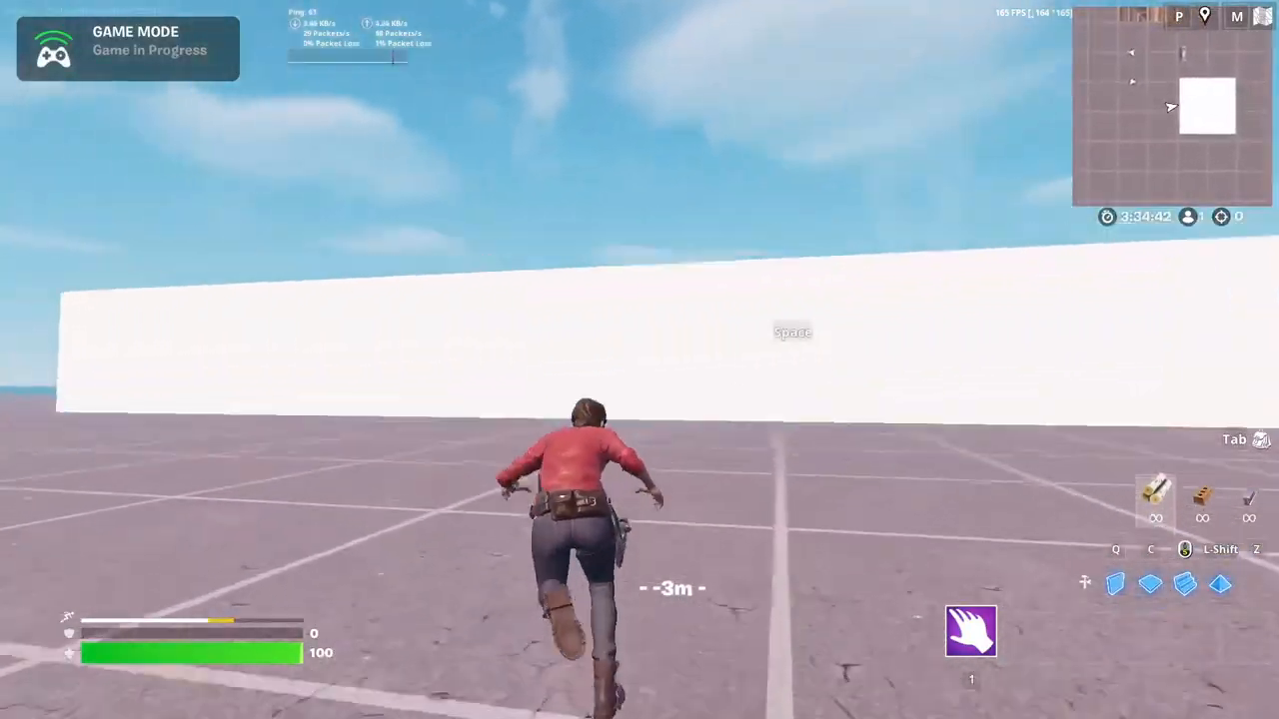
Jump onto the white block so the readout shows -0m, then switch into building
key(space)
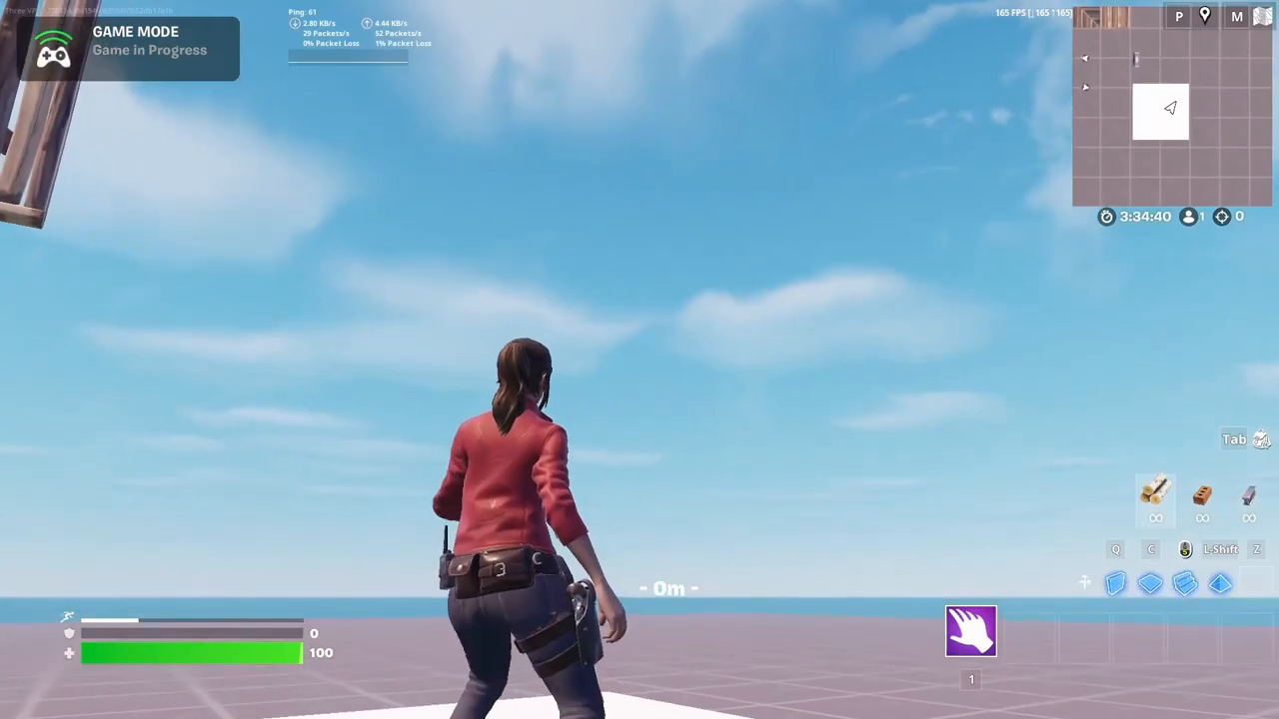
key(F3)
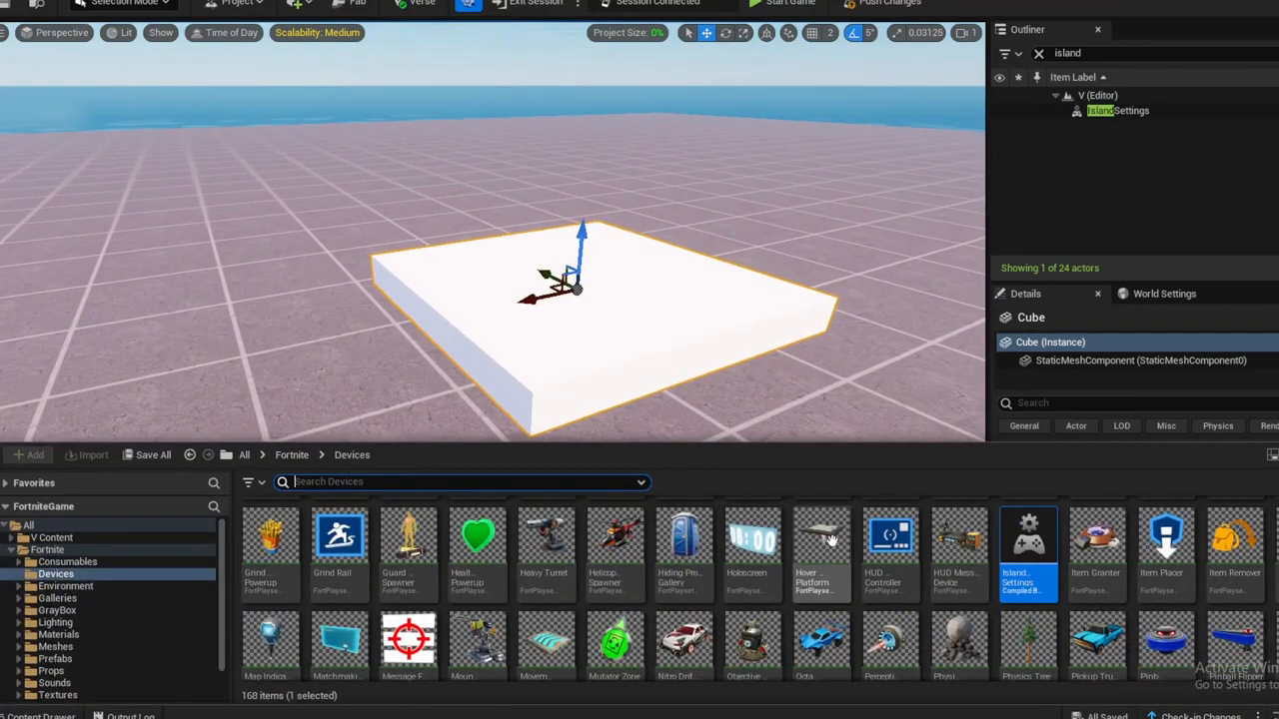
scroll(922, 583, up, 3)
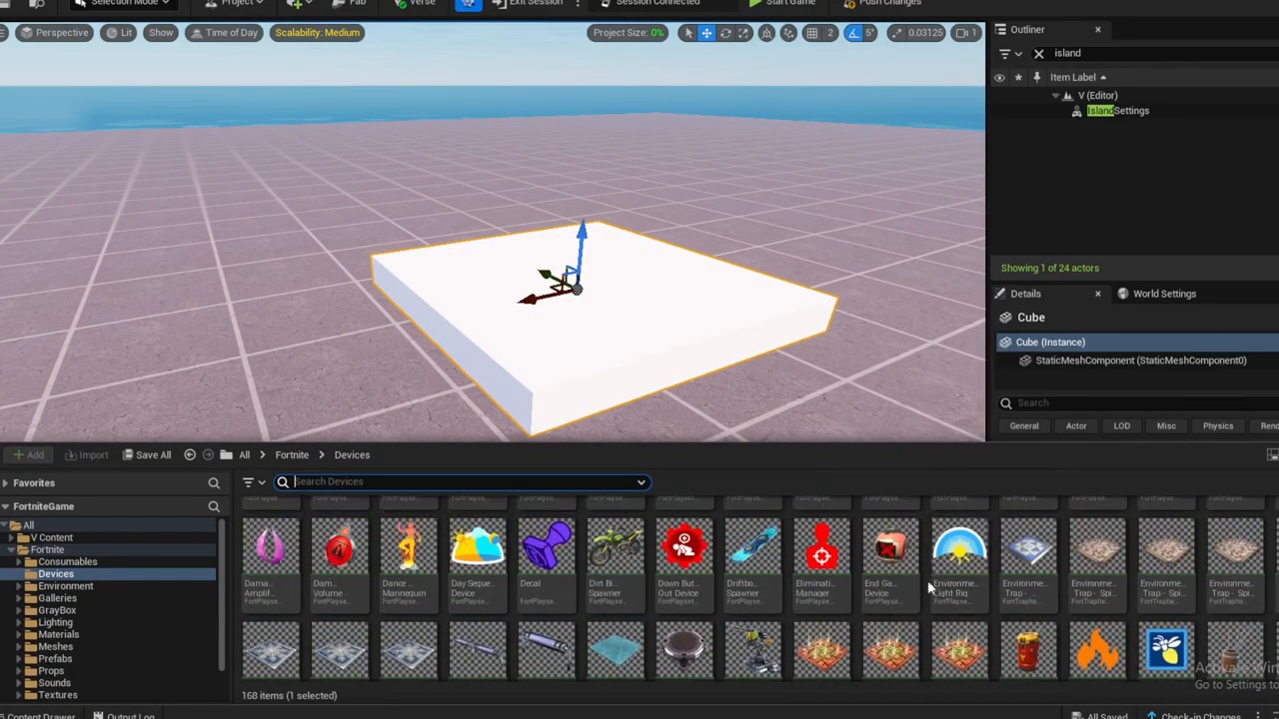
scroll(670, 596, up, 3)
scroll(670, 596, up, 2)
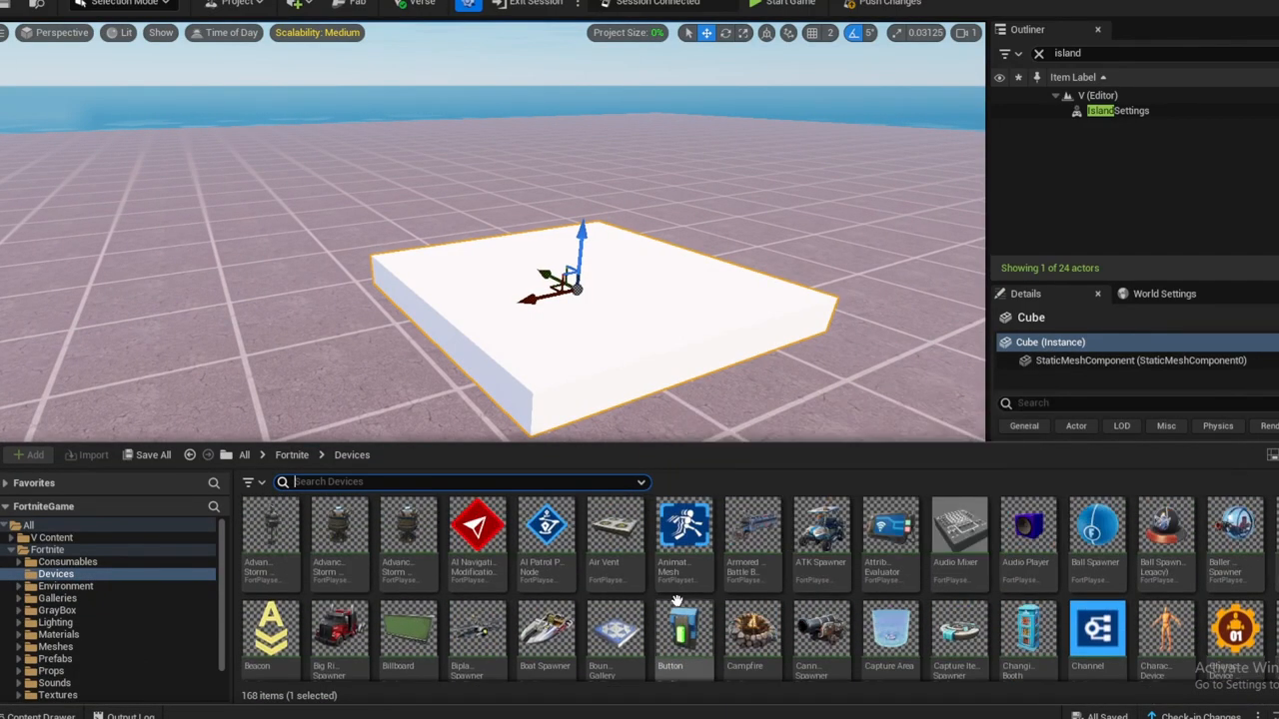
scroll(685, 607, down, 5)
scroll(677, 611, down, 5)
scroll(678, 611, down, 5)
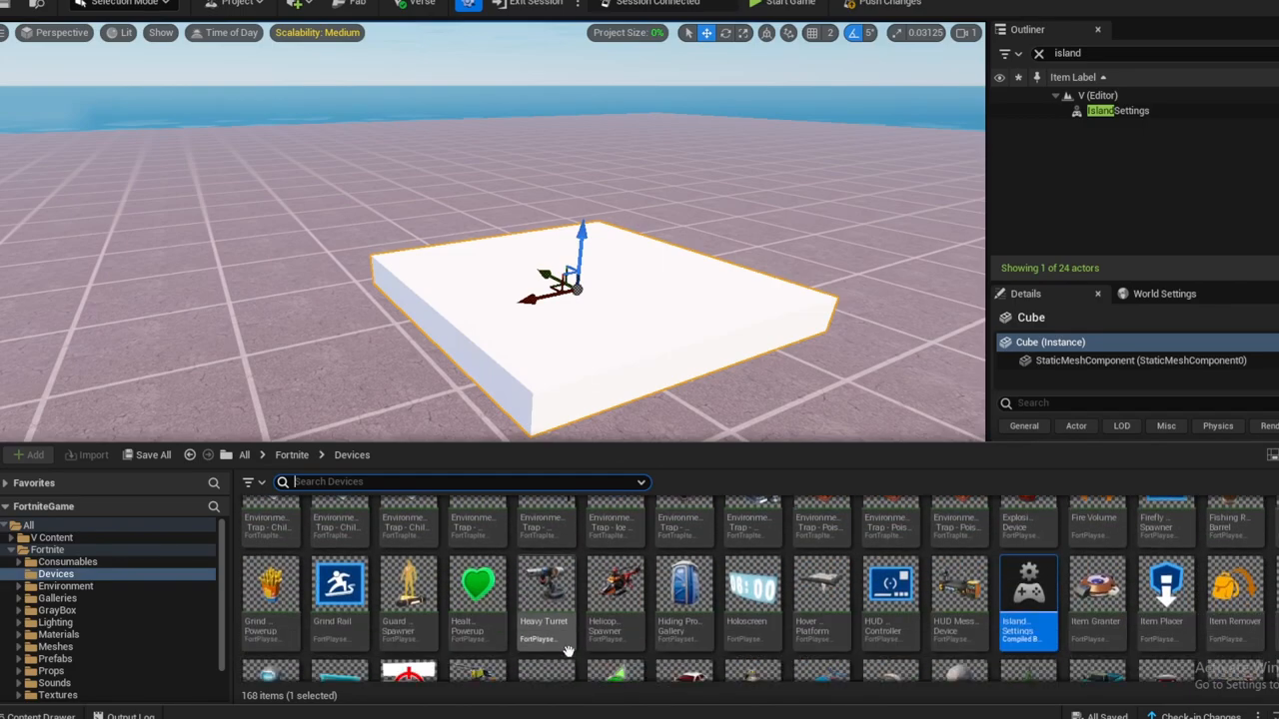
scroll(929, 559, down, 3)
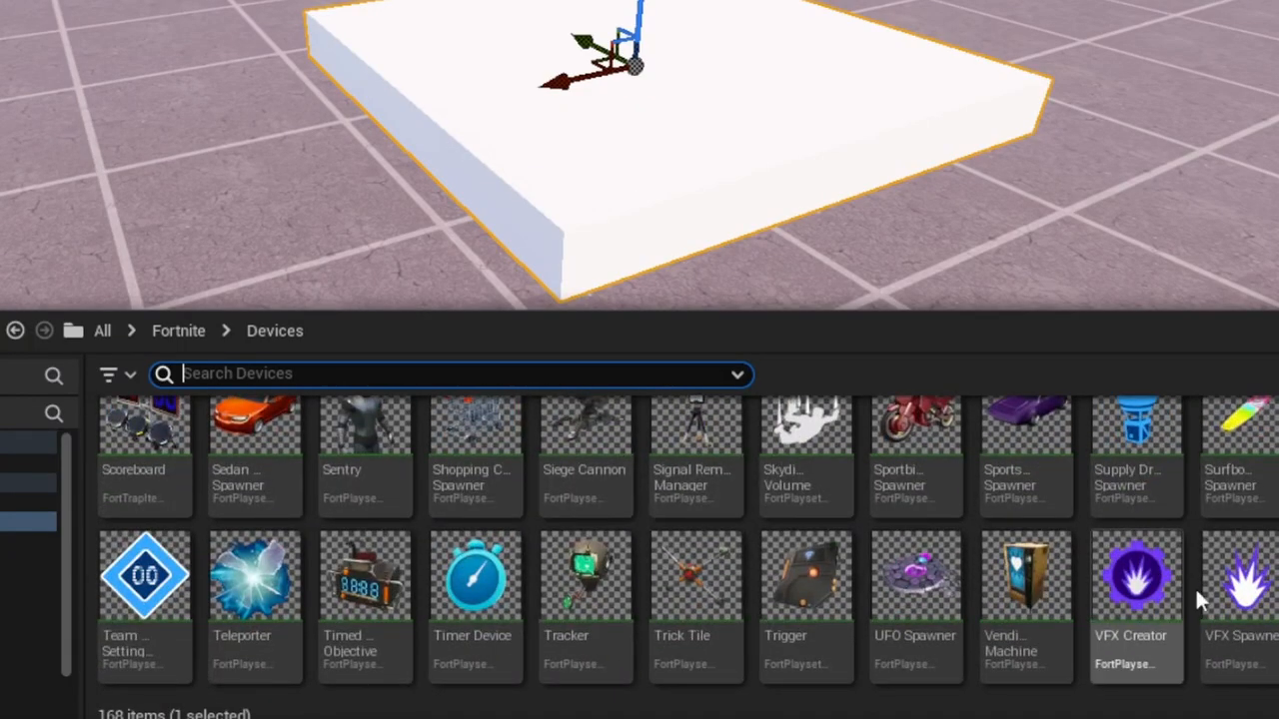
Place a Timer Device and a Mutator Zone from the device library onto the platform
click(467, 600)
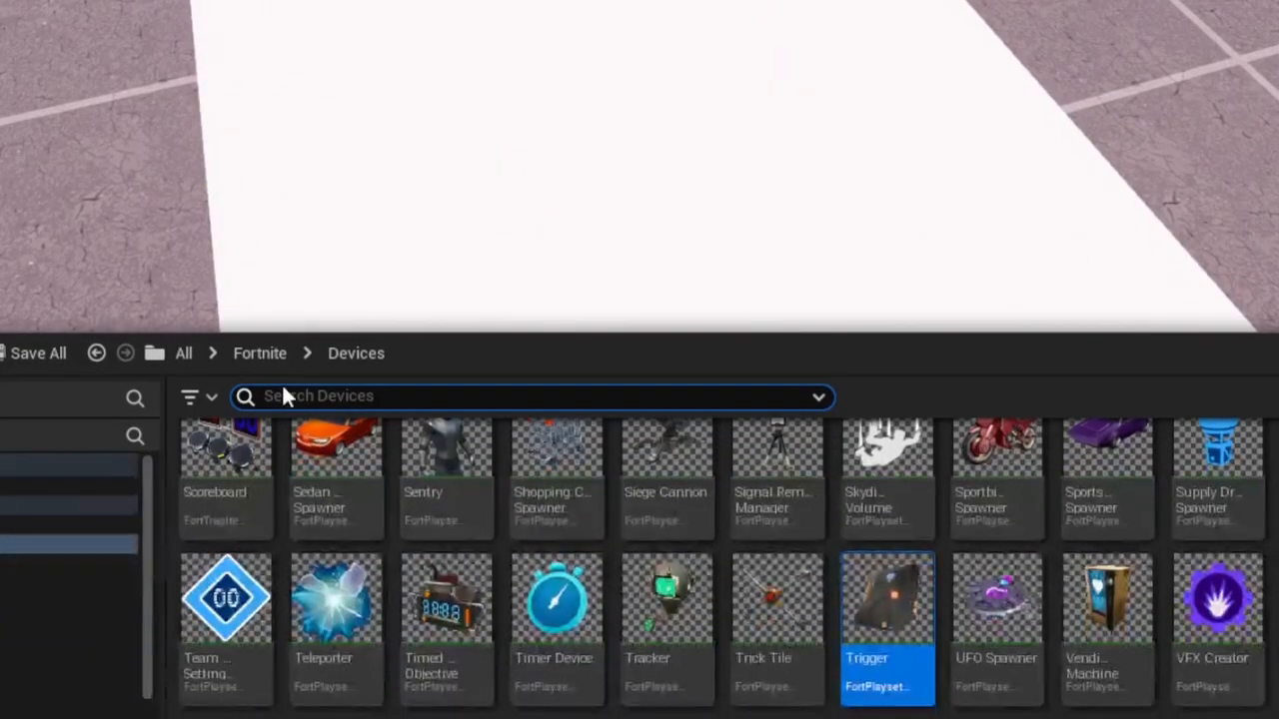
scroll(807, 510, up, 5)
key(ctrl+space)
key(f)
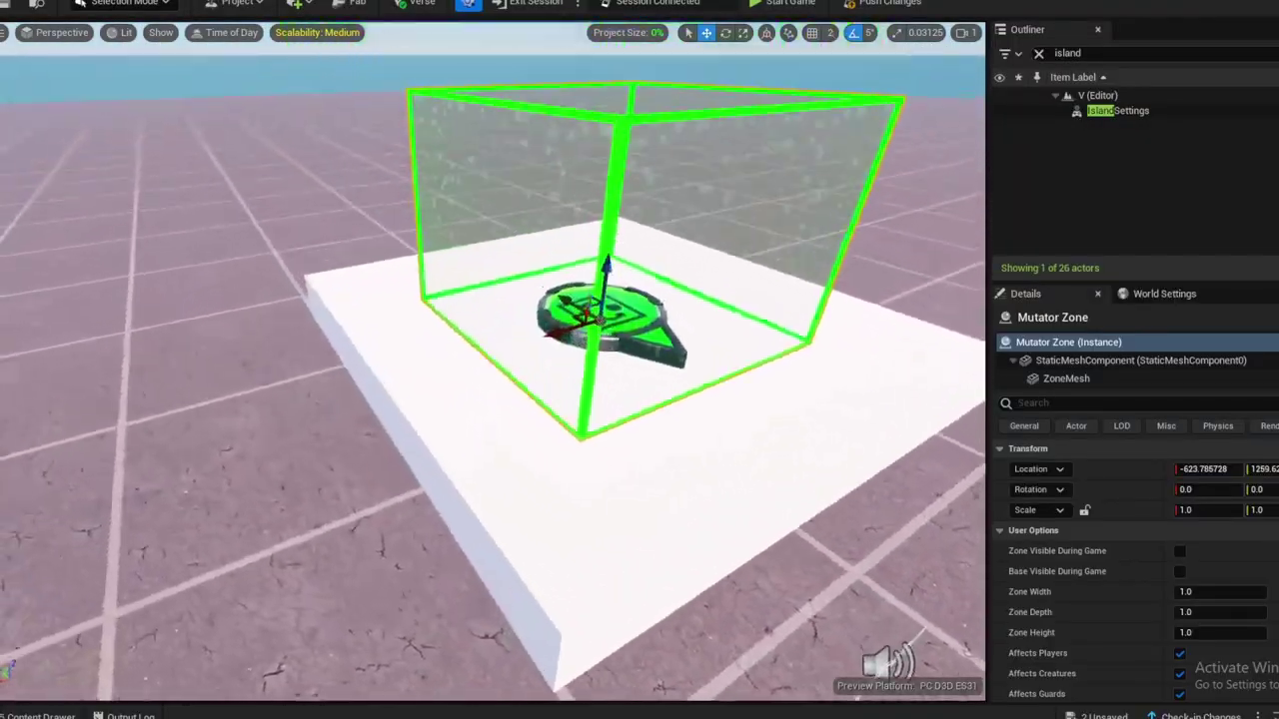
alt+drag(776, 409, 776, 408)
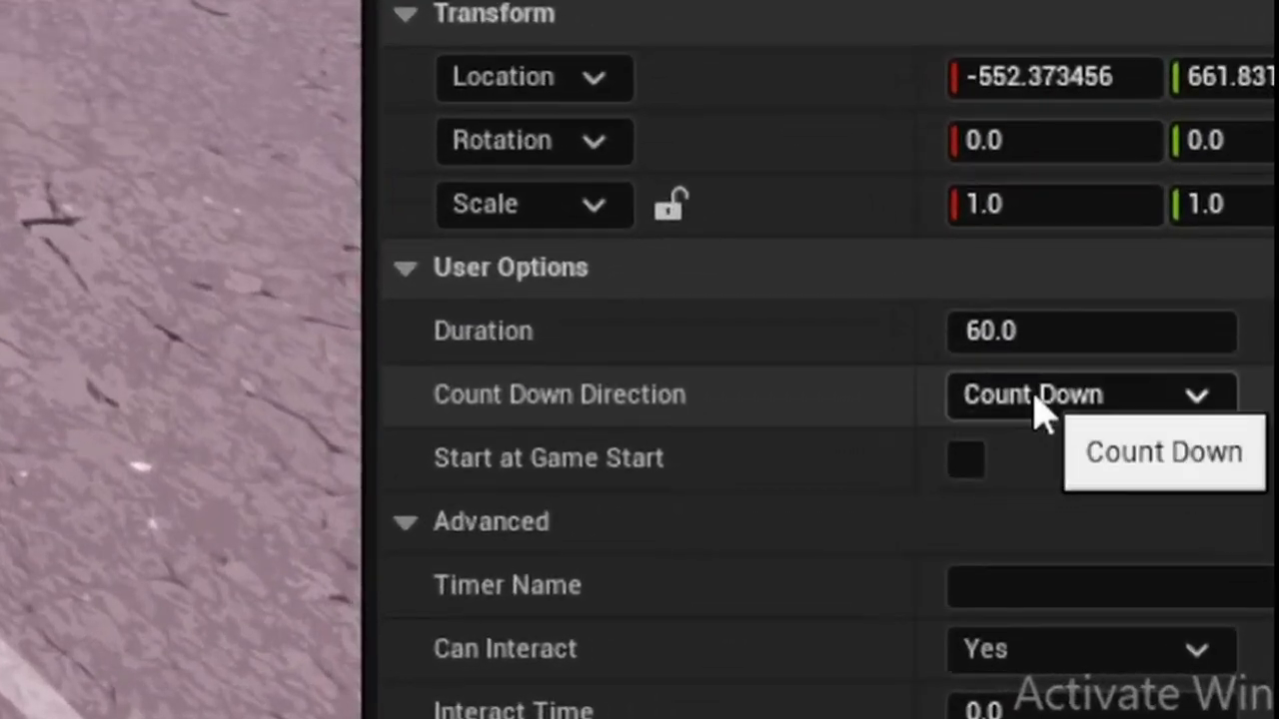
Make the Timer Device count up and set its Duration value
click(1038, 399)
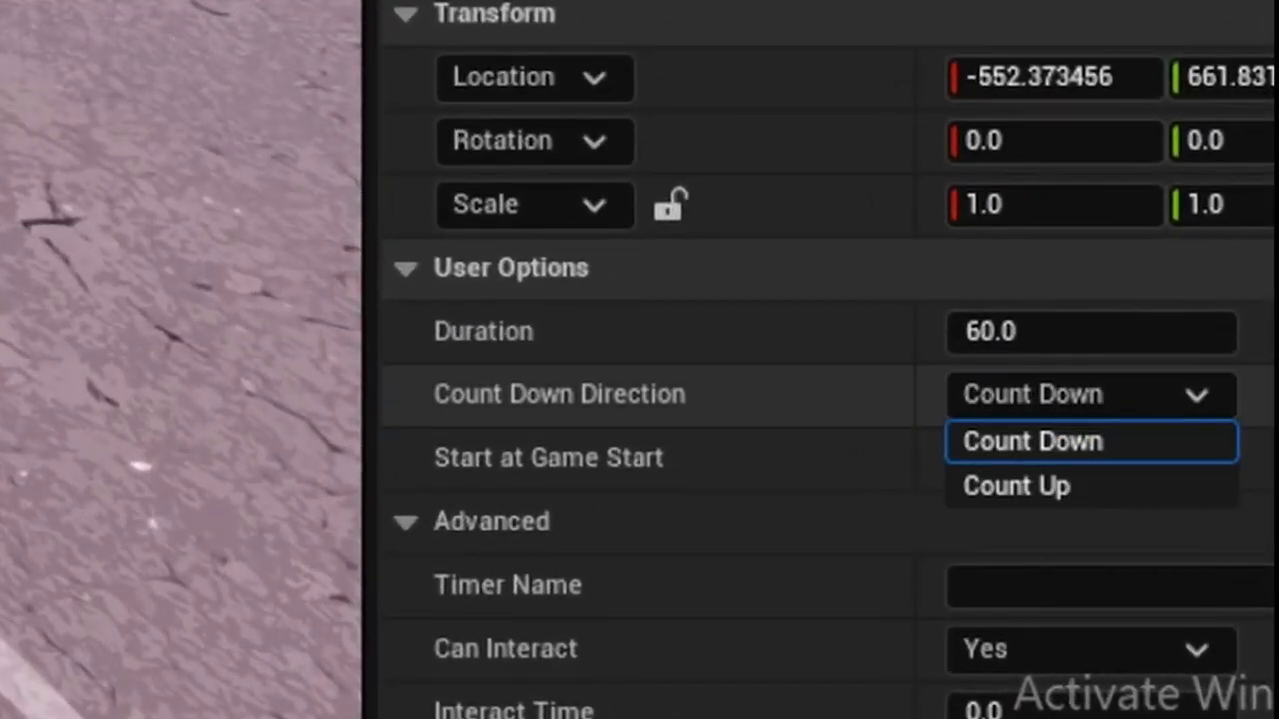
click(1039, 487)
click(1039, 340)
text(9999)
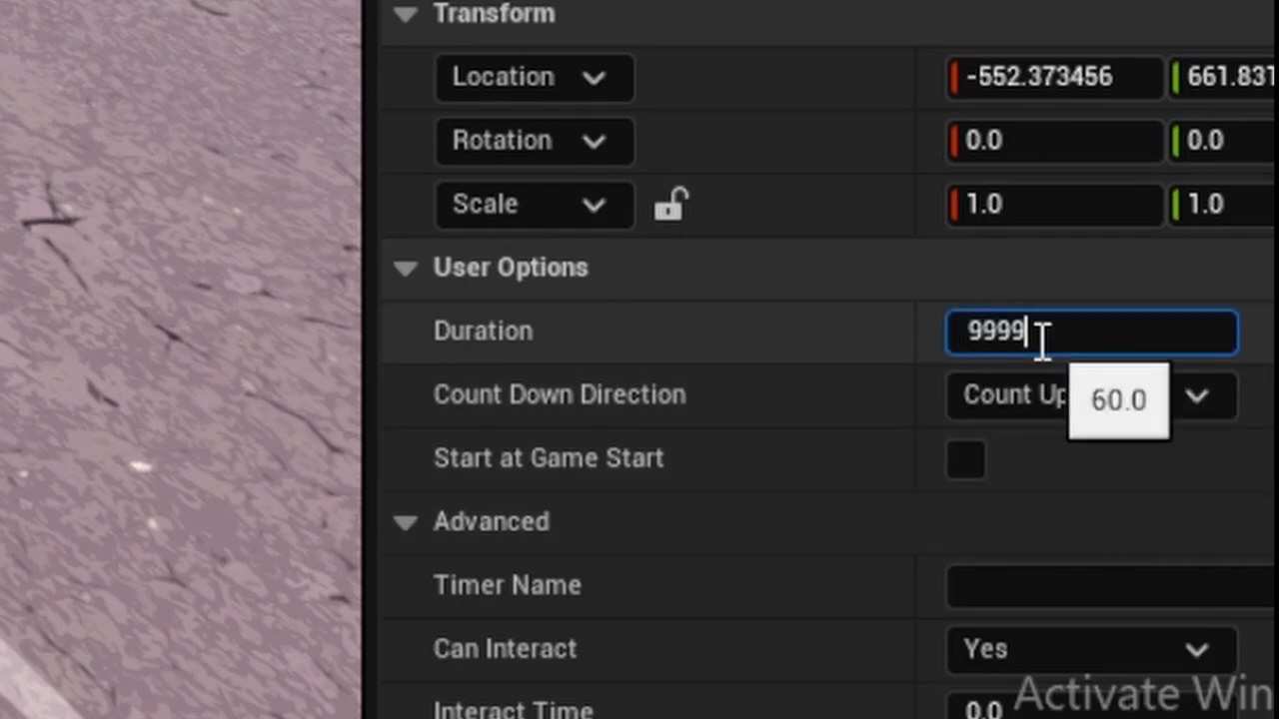
key(Return)
click(679, 272)
click(406, 270)
scroll(759, 464, down, 3)
scroll(759, 465, down, 1)
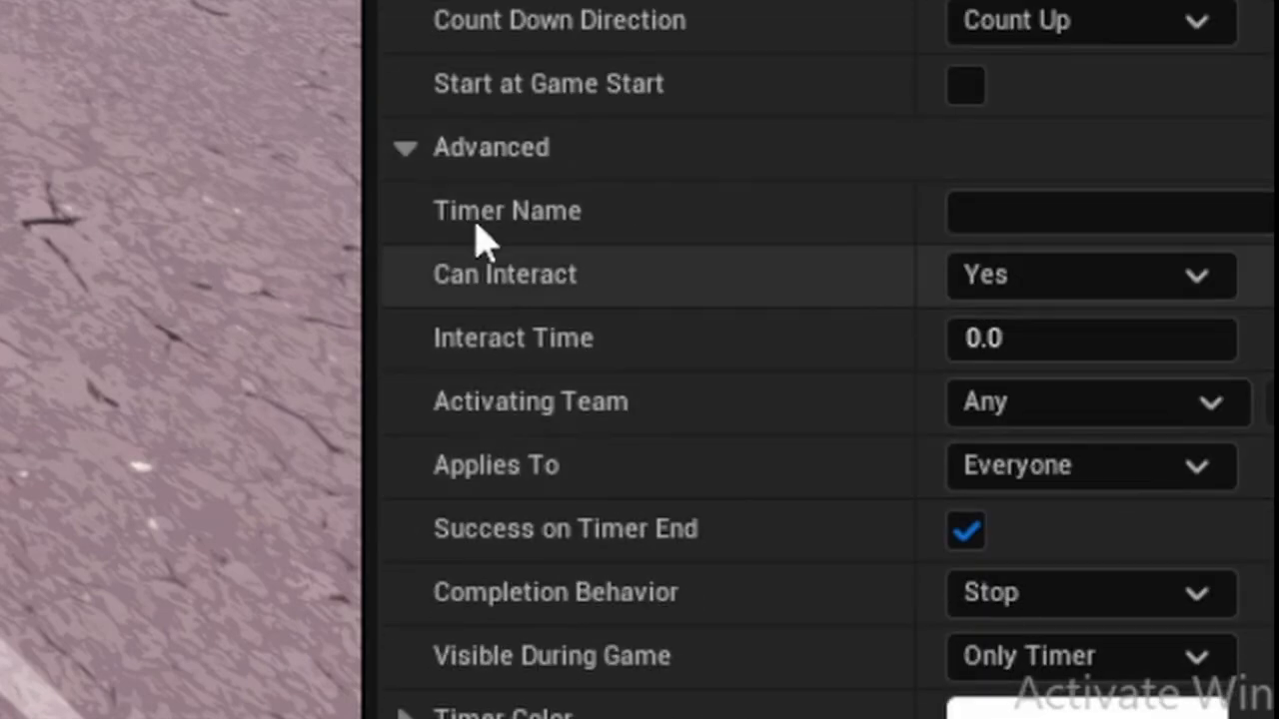
scroll(999, 365, down, 3)
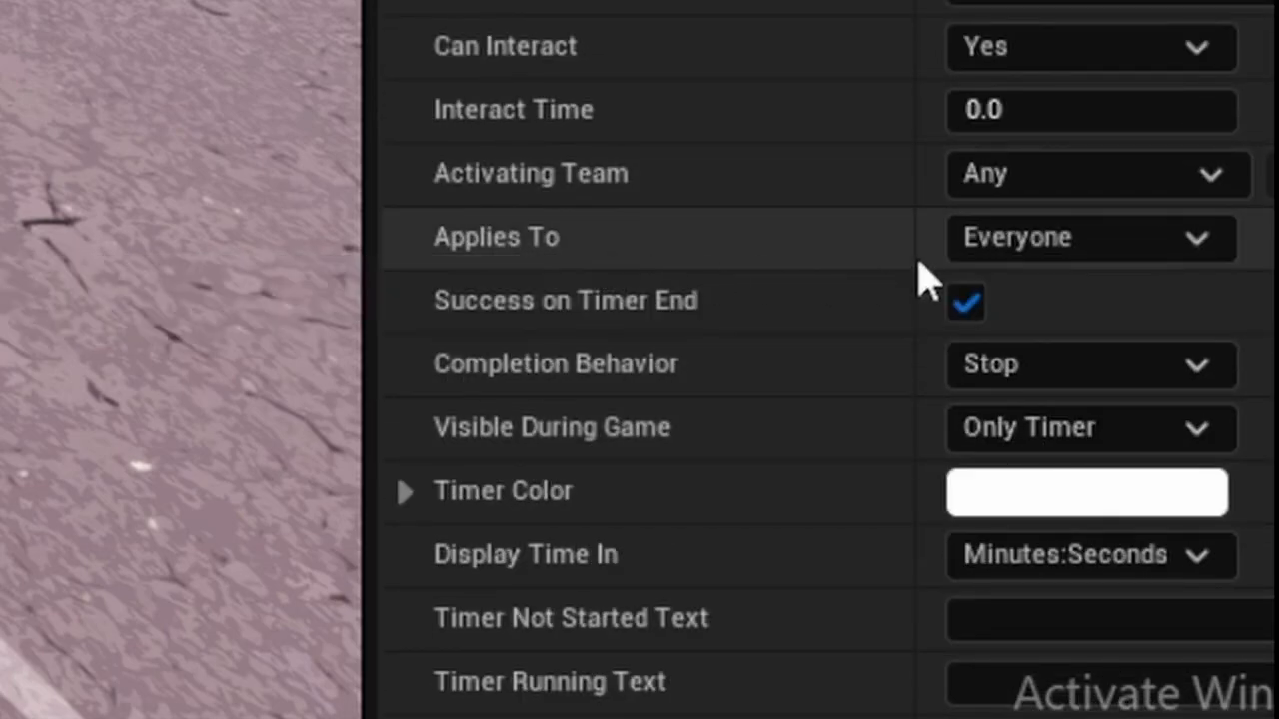
Set the timer to apply per Player and Reset on completion
click(1009, 245)
click(1065, 290)
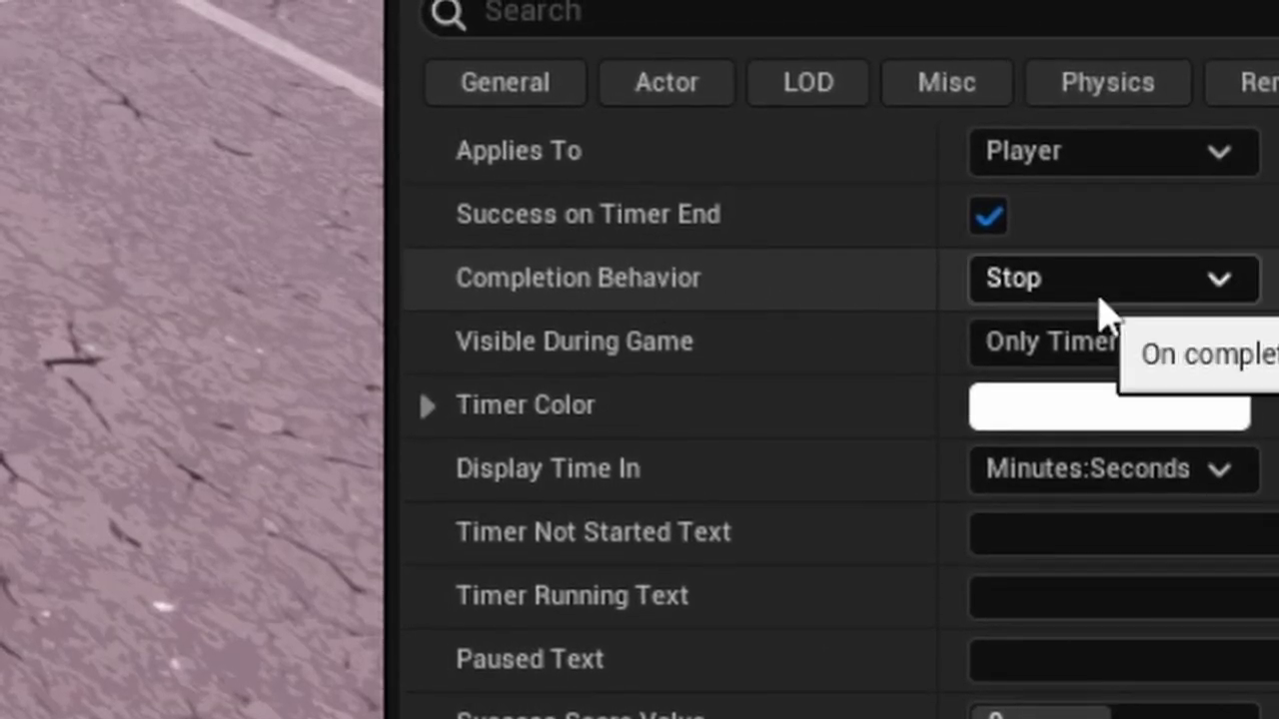
click(1099, 285)
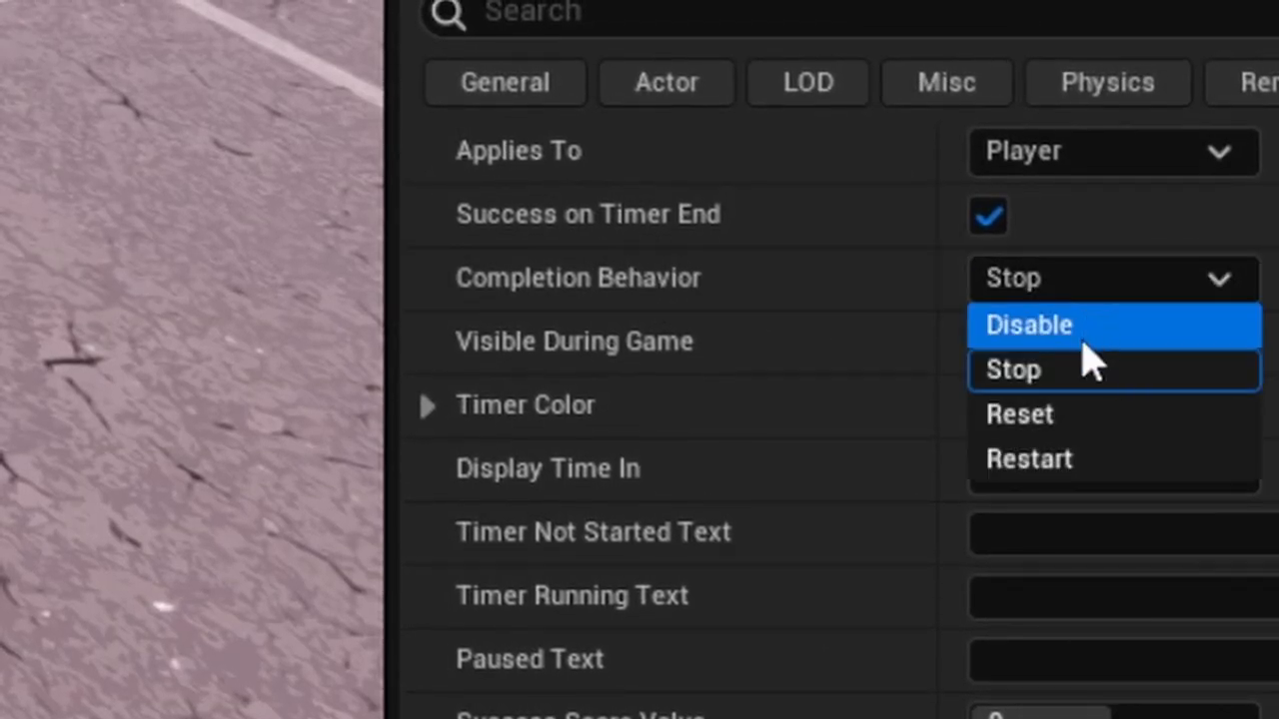
click(1049, 415)
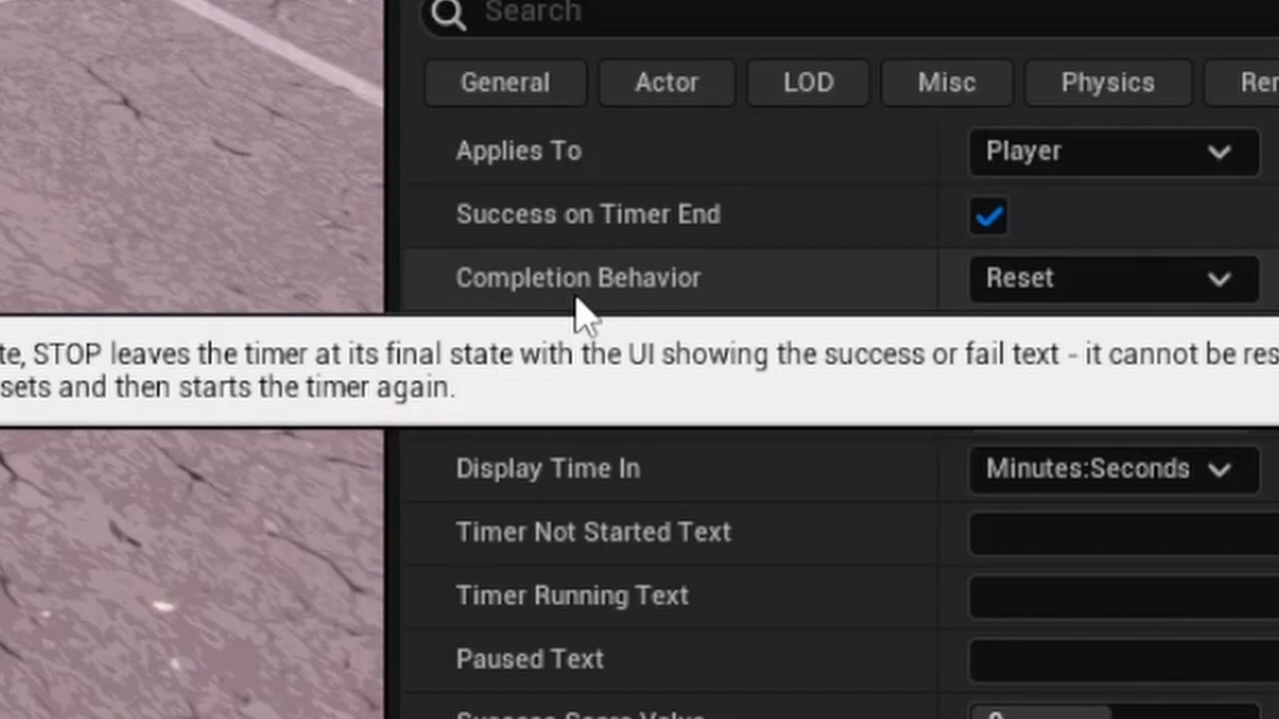
scroll(580, 314, down, 3)
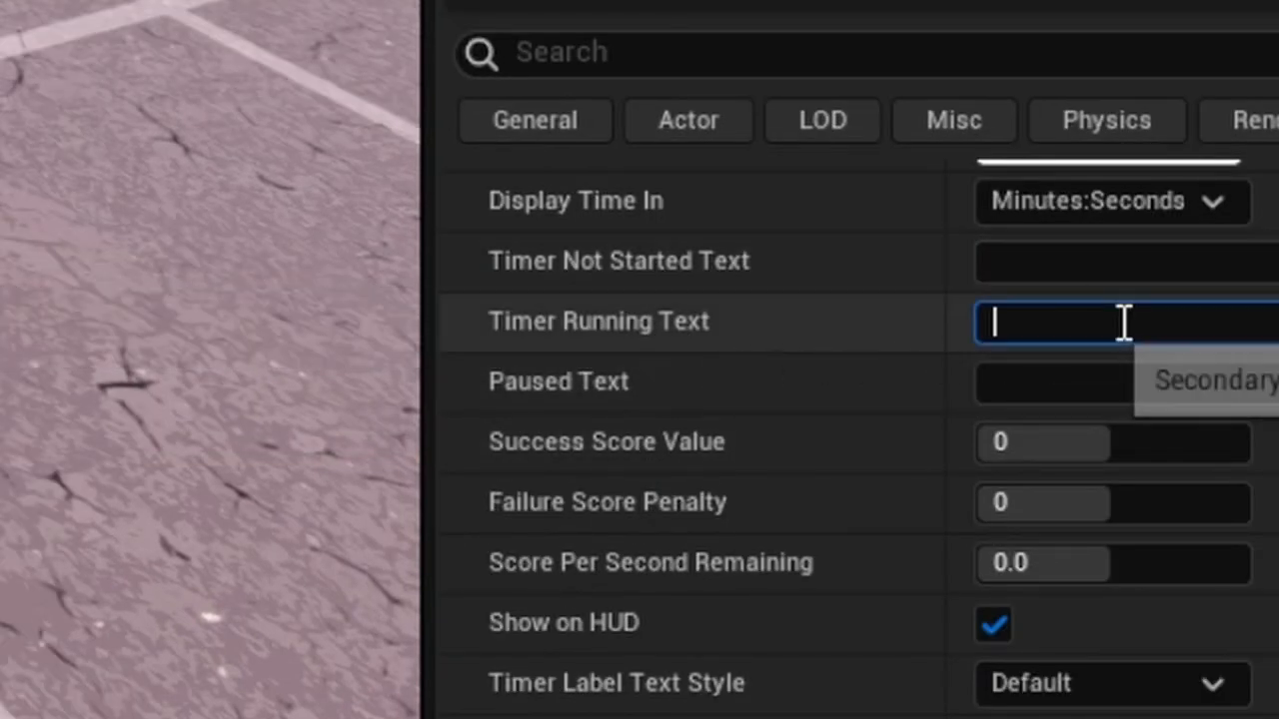
mouse_move(599, 321)
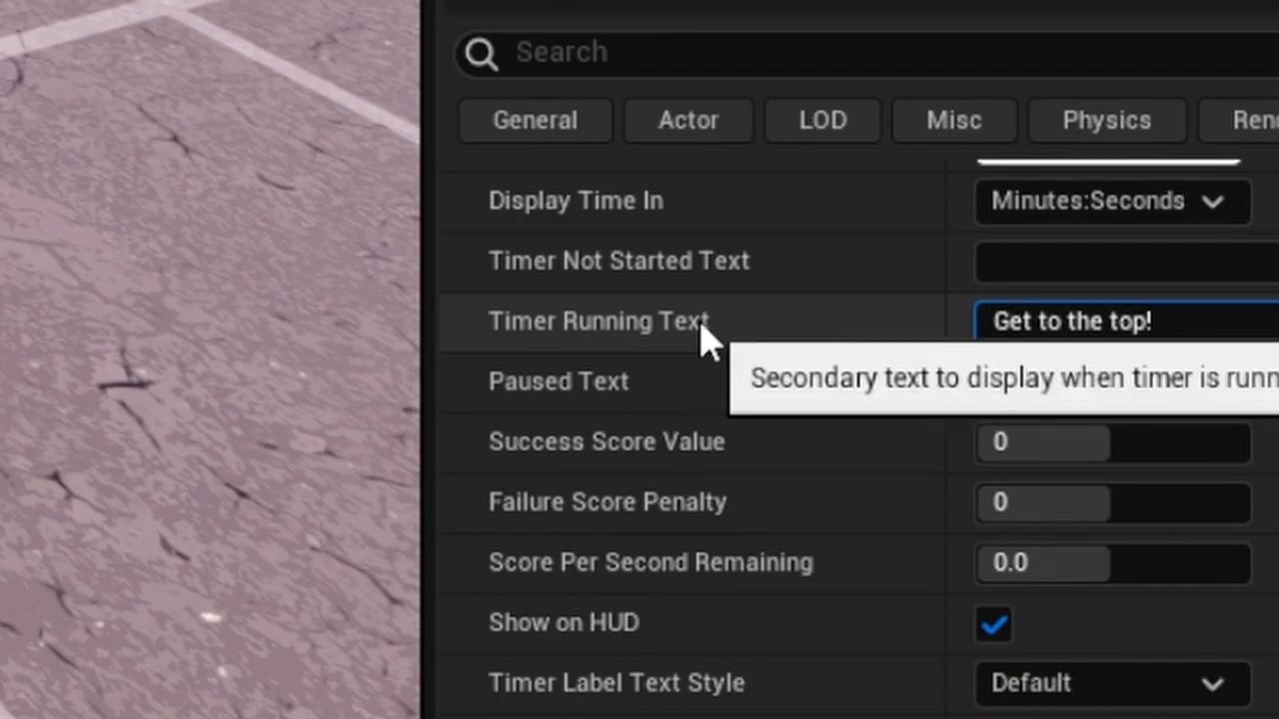
scroll(570, 390, down, 3)
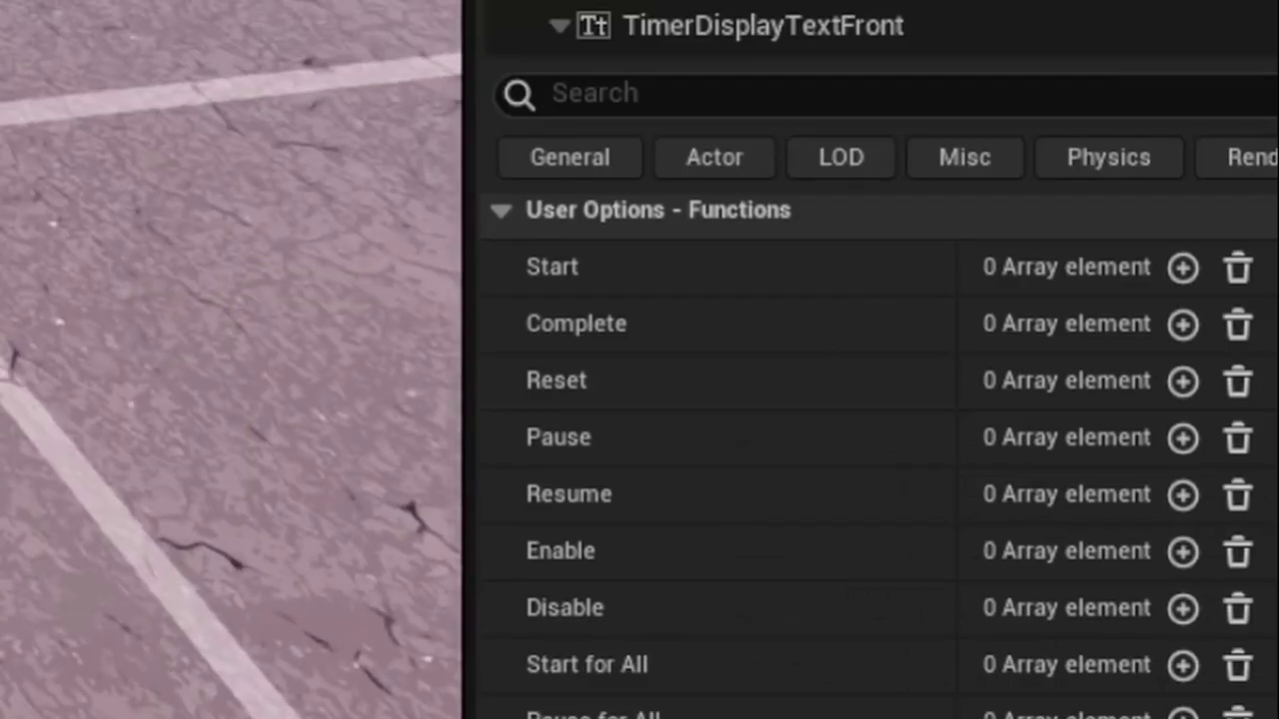
scroll(1184, 578, up, 2)
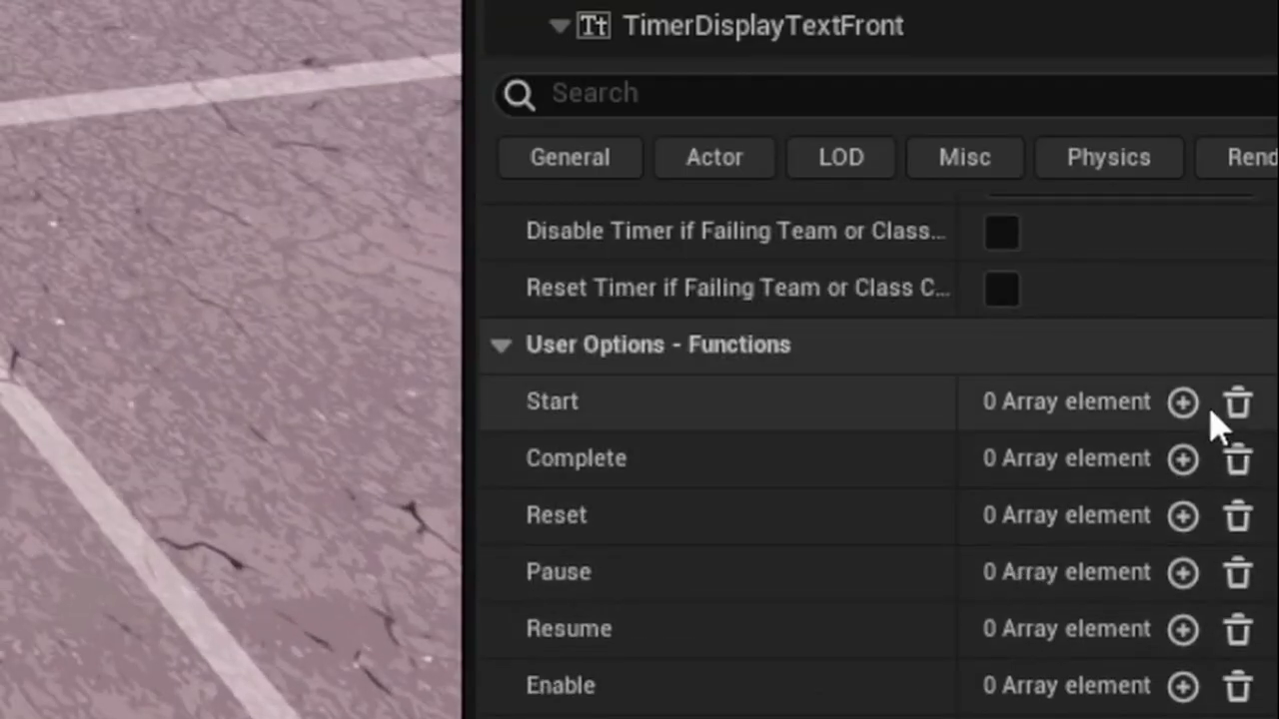
Bind the timer's Start function to the Mutator Zone's On Player Entering Zone event
click(1243, 514)
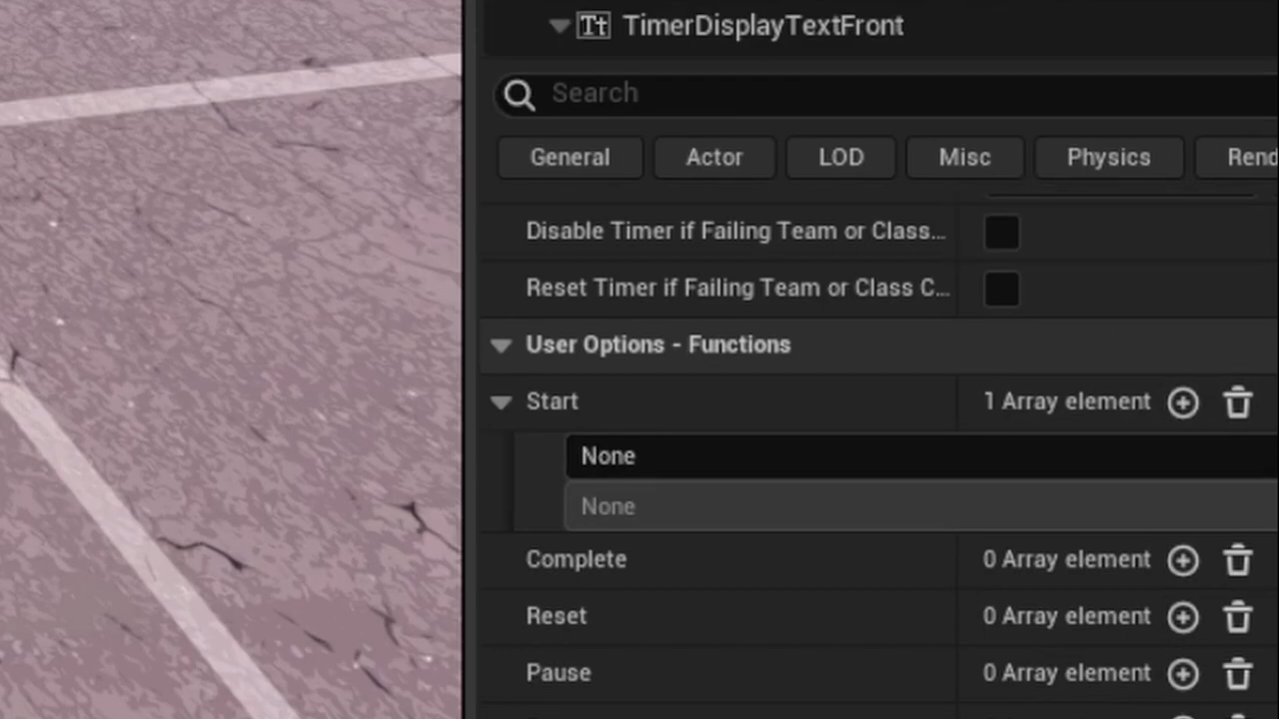
click(670, 507)
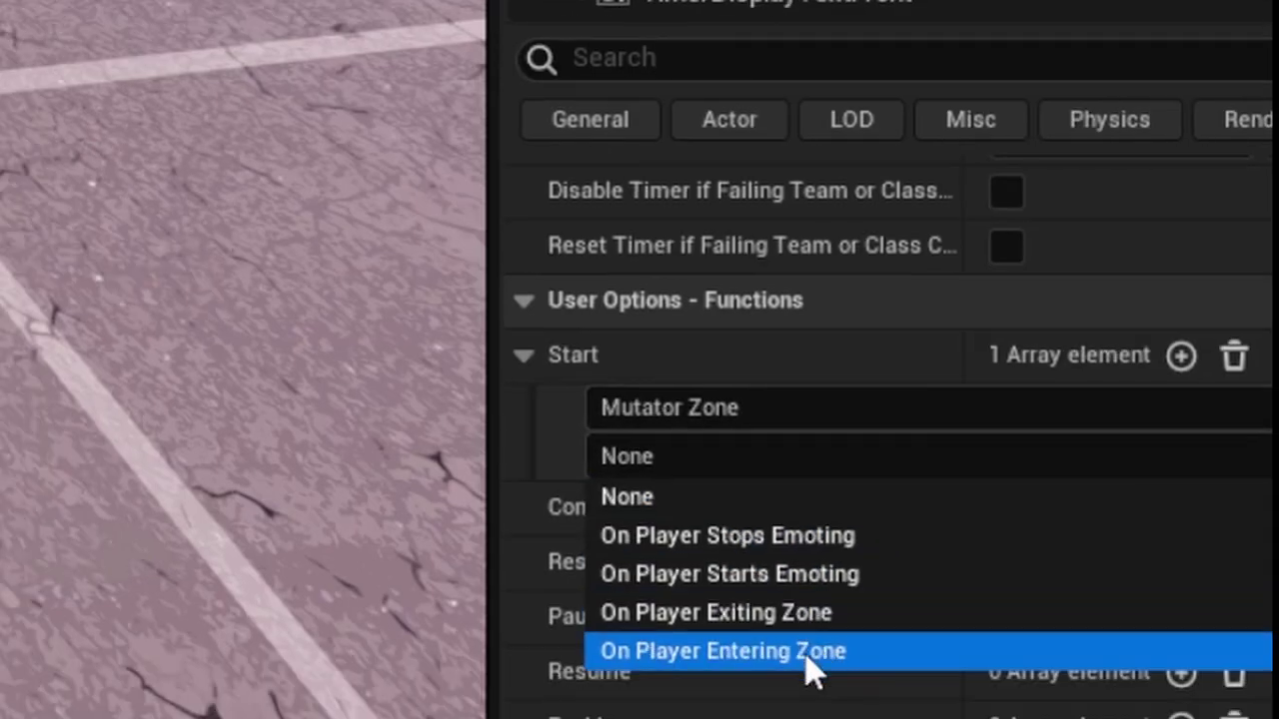
click(810, 650)
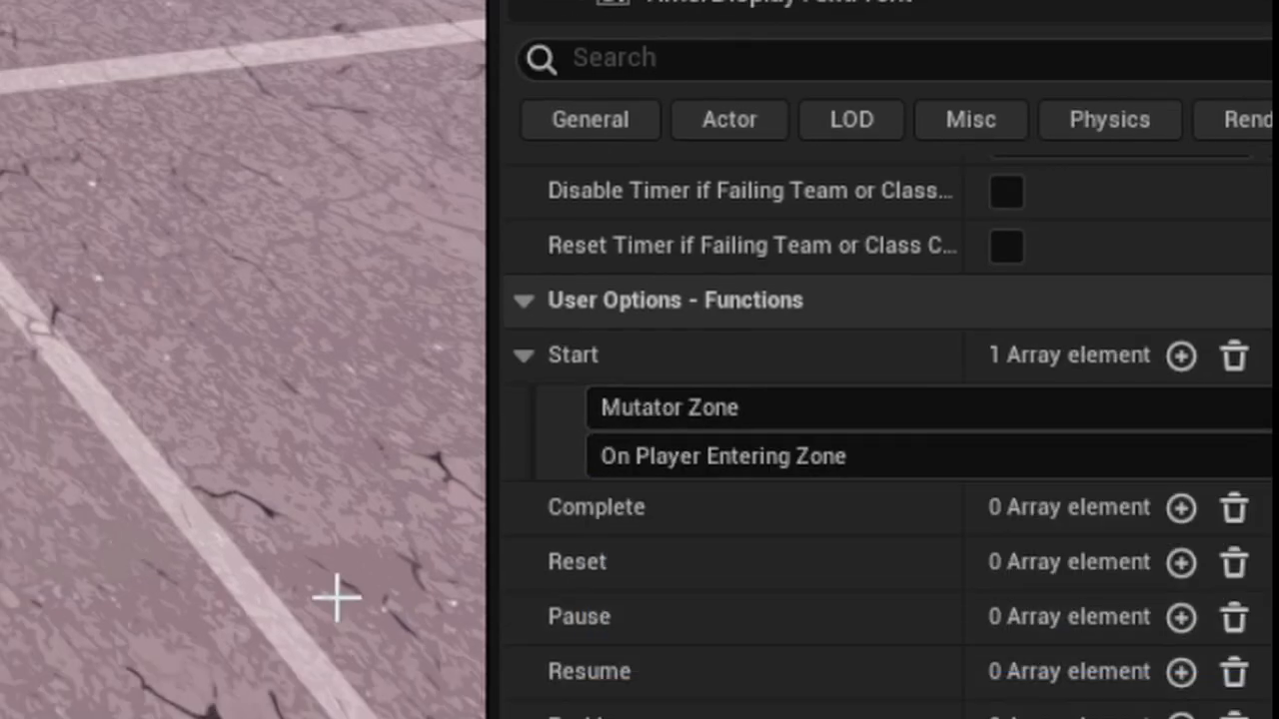
right_drag(260, 580, 260, 579)
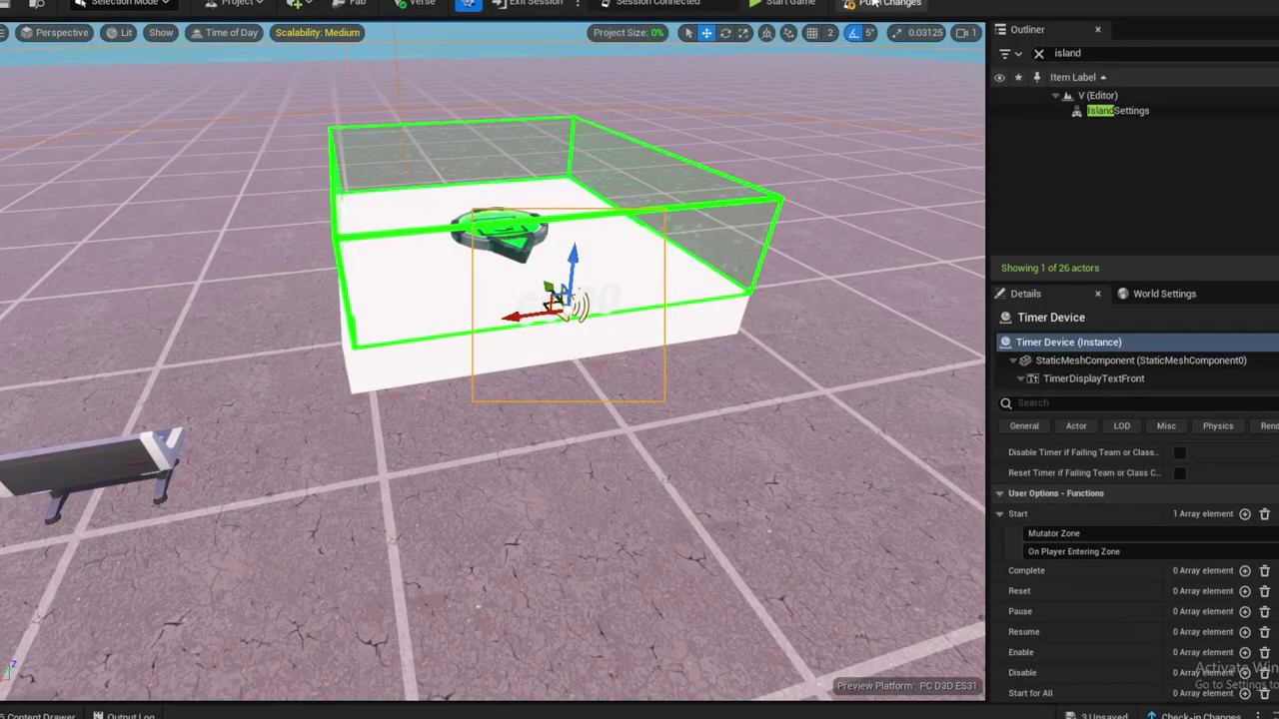
Save, launch the playtest and jump onto the white platform to trigger the timer
key(ctrl+s)
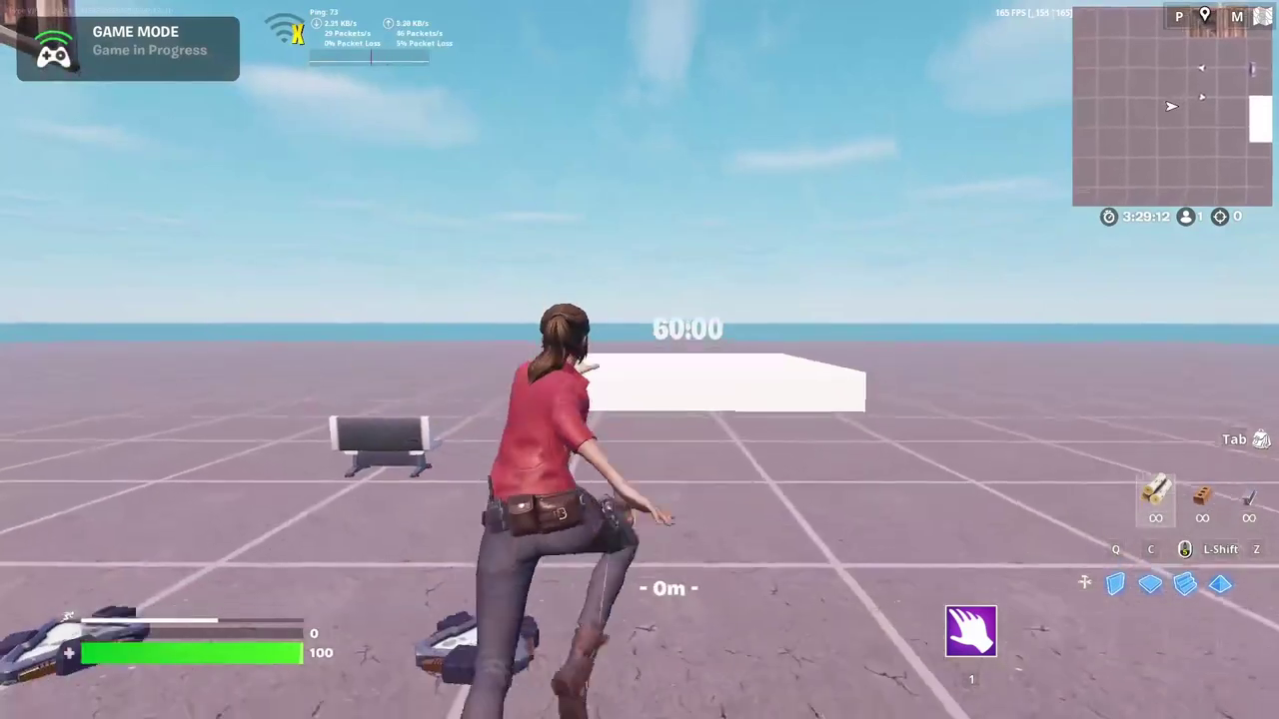
key(w)
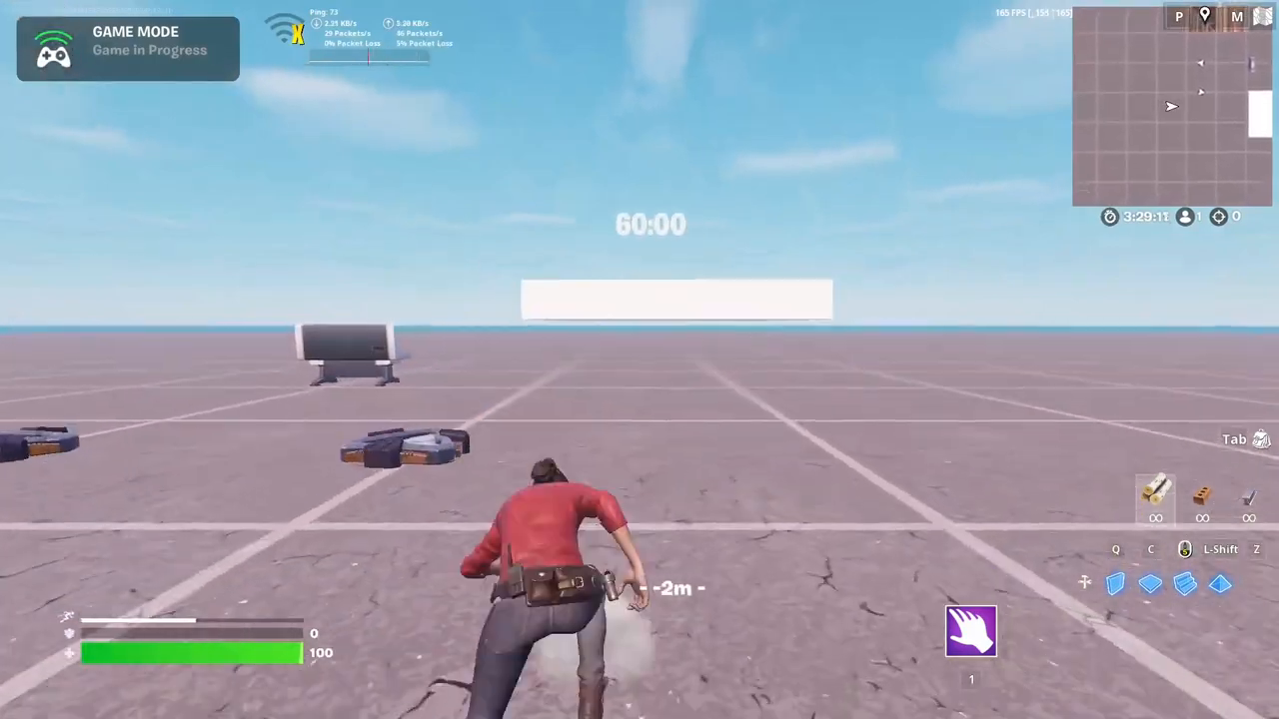
key(space)
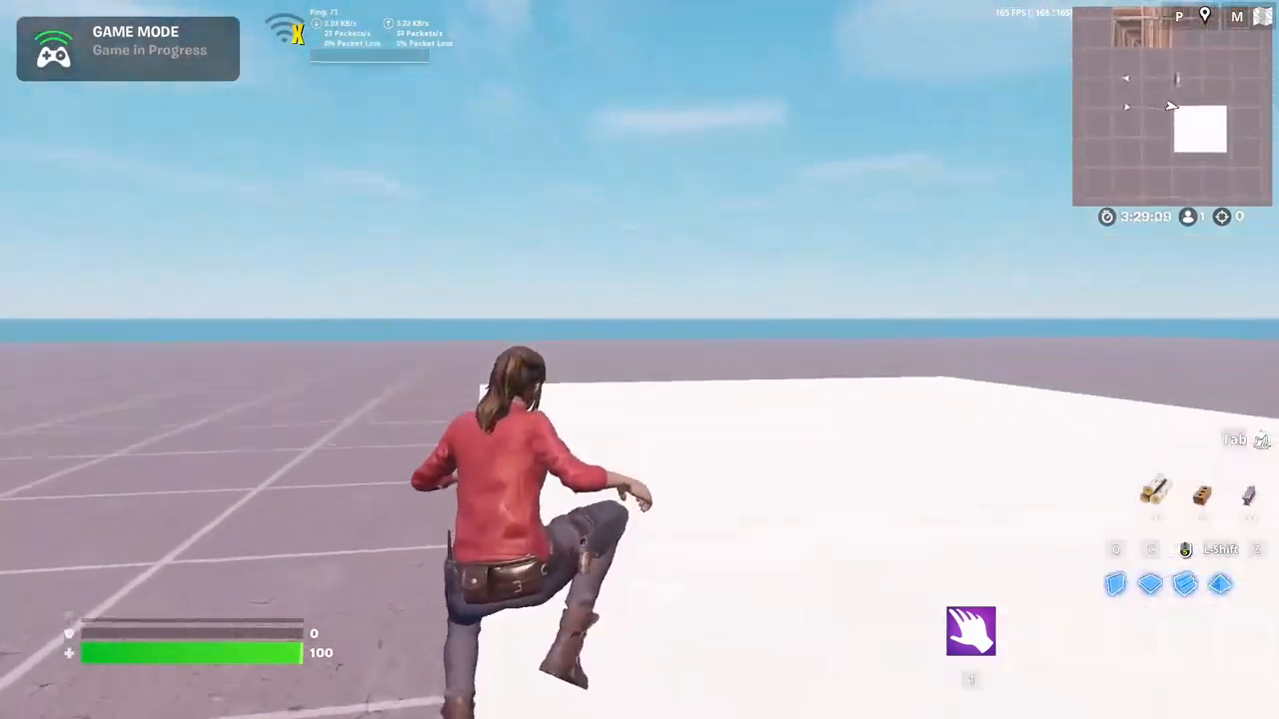
key(space)
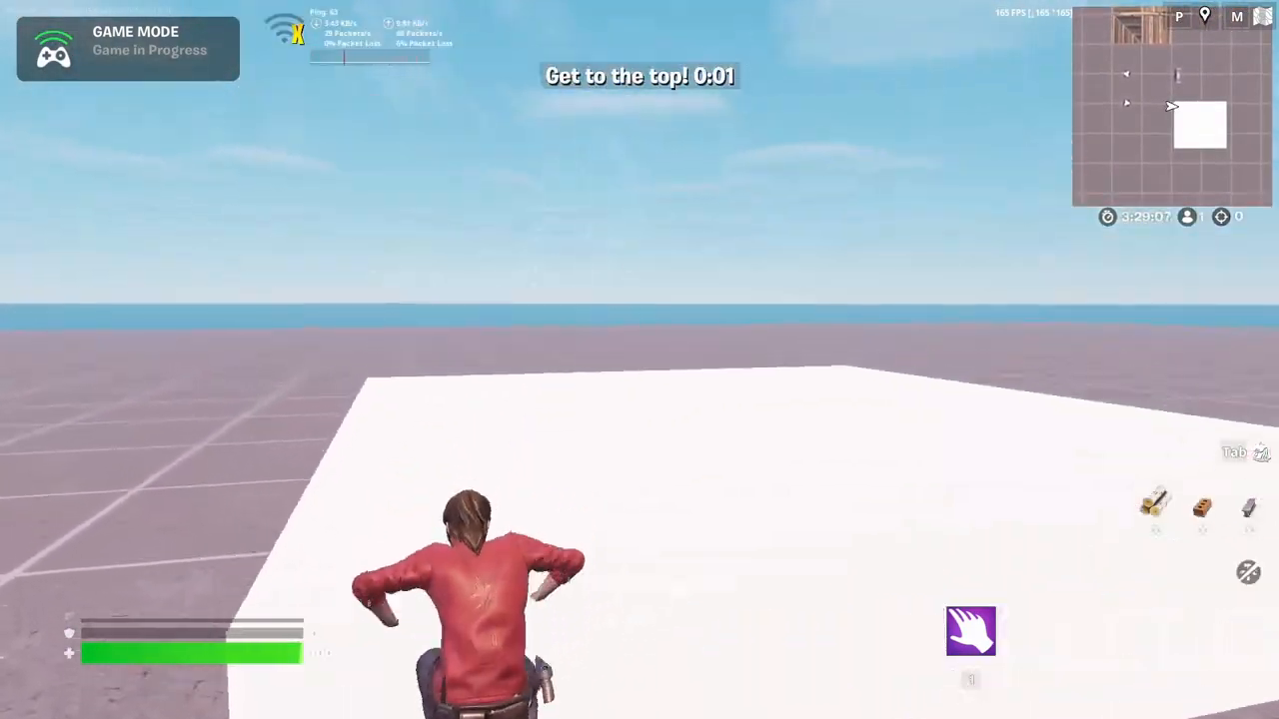
key(space)
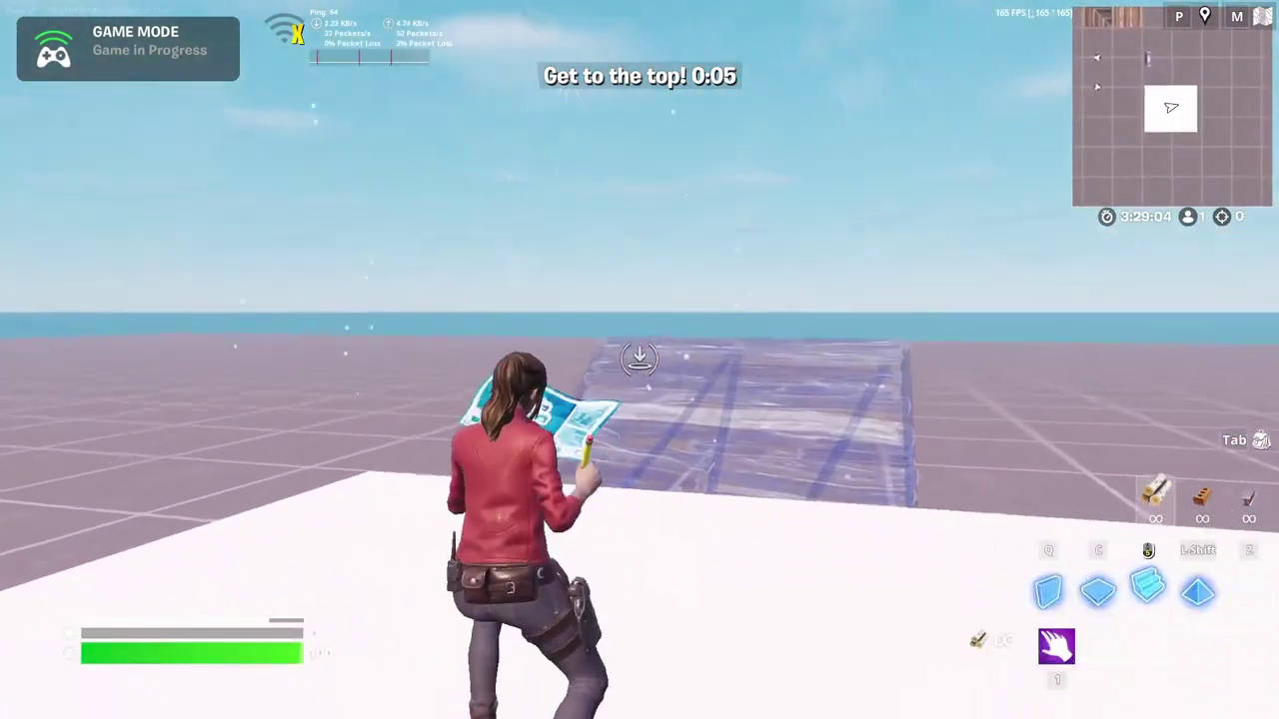
Build ramps, fall off and return to the platform while the 'Get to the top!' timer counts up
click(639, 359)
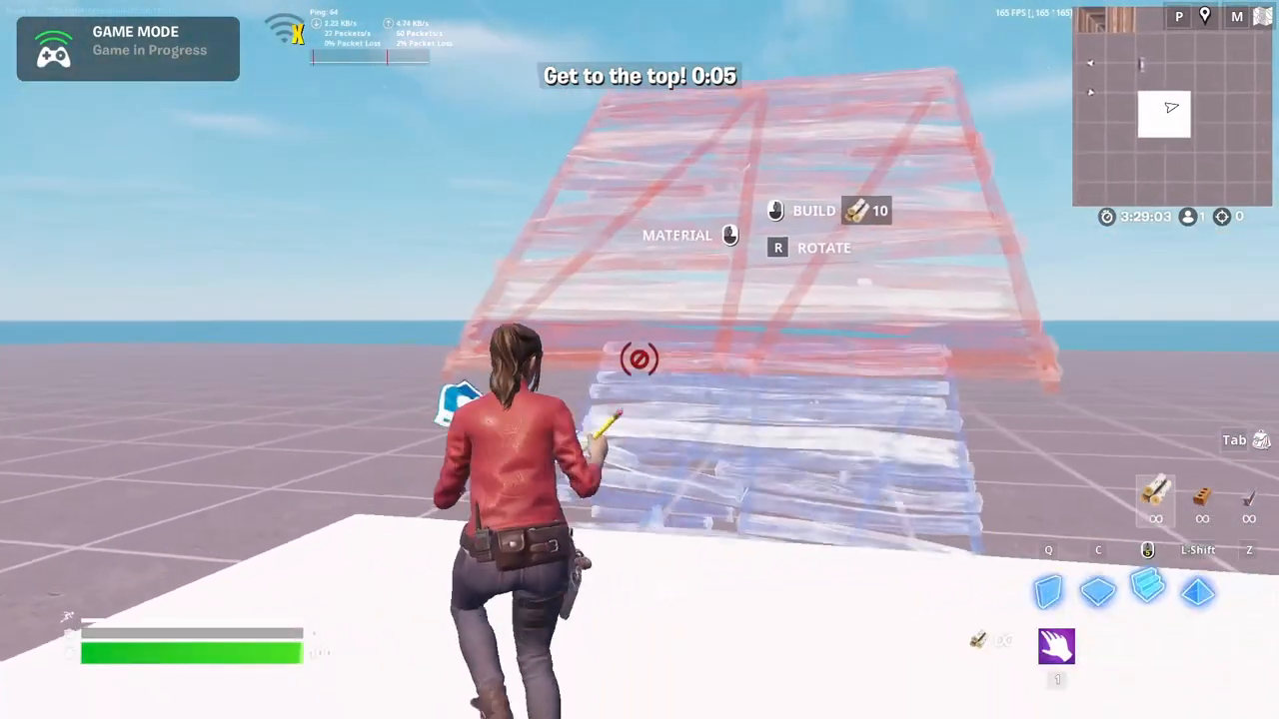
key(space)
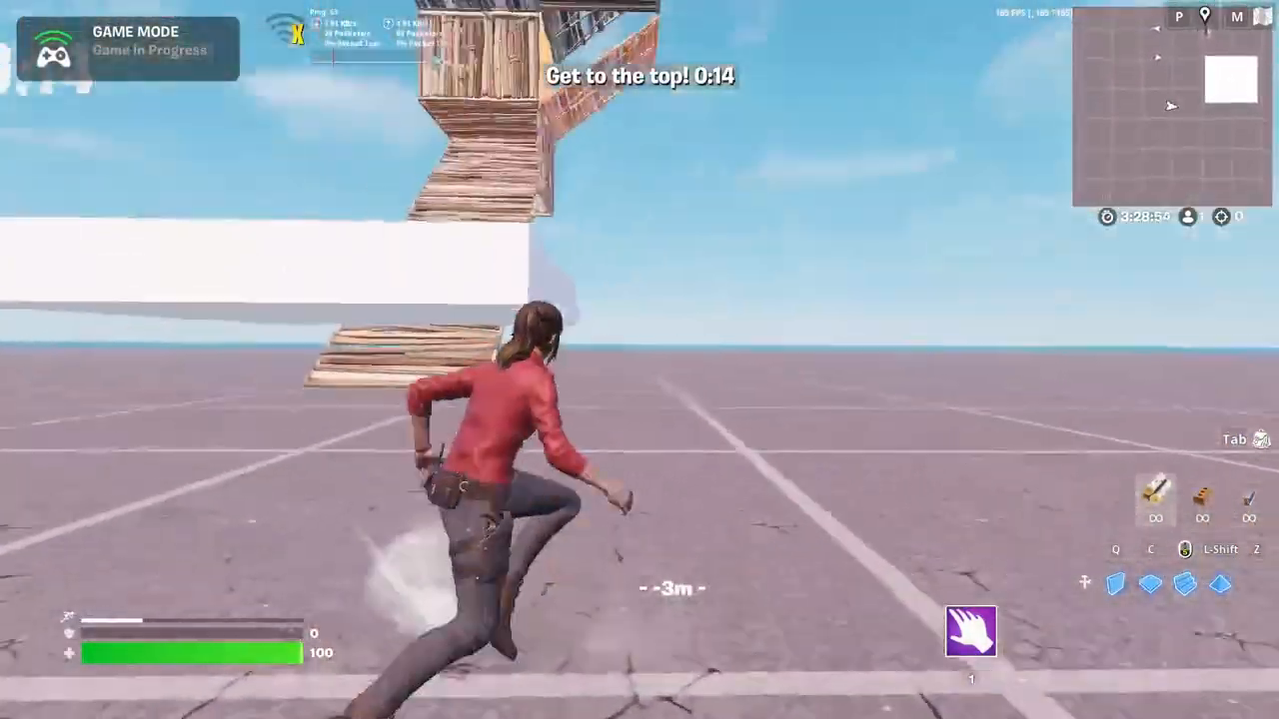
key(space)
key(w)
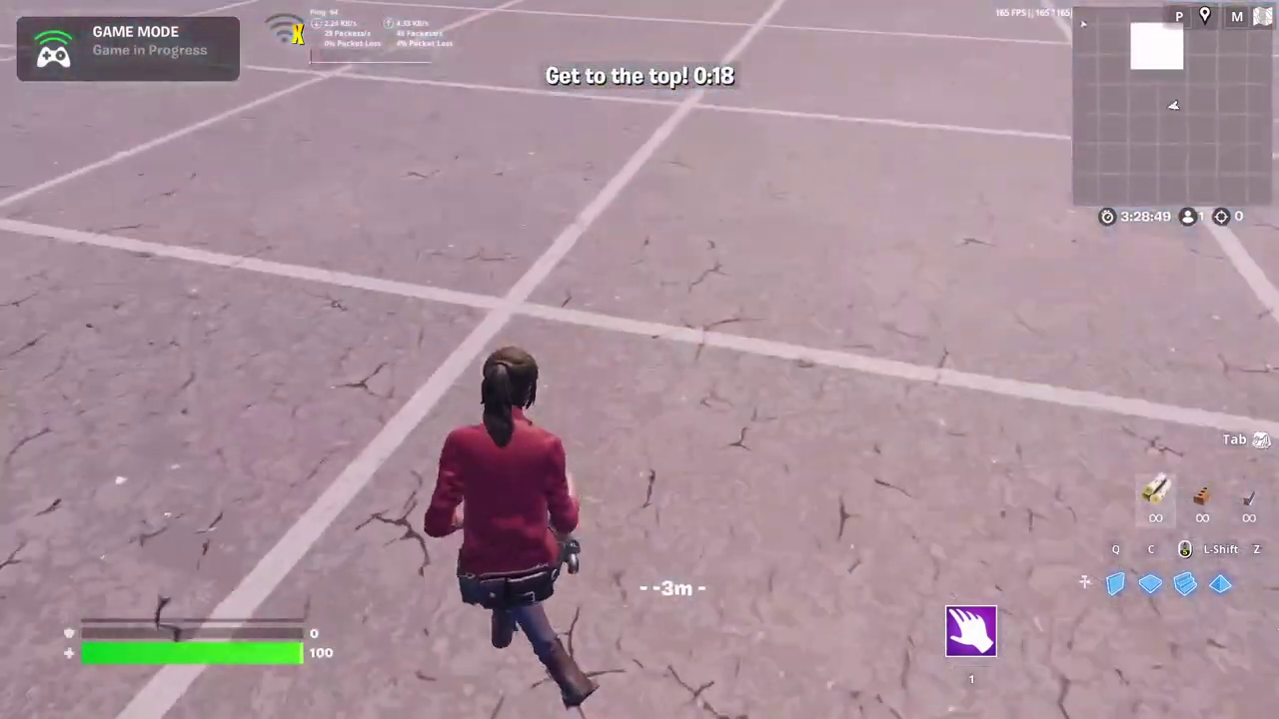
middle_click(639, 360)
key(w)
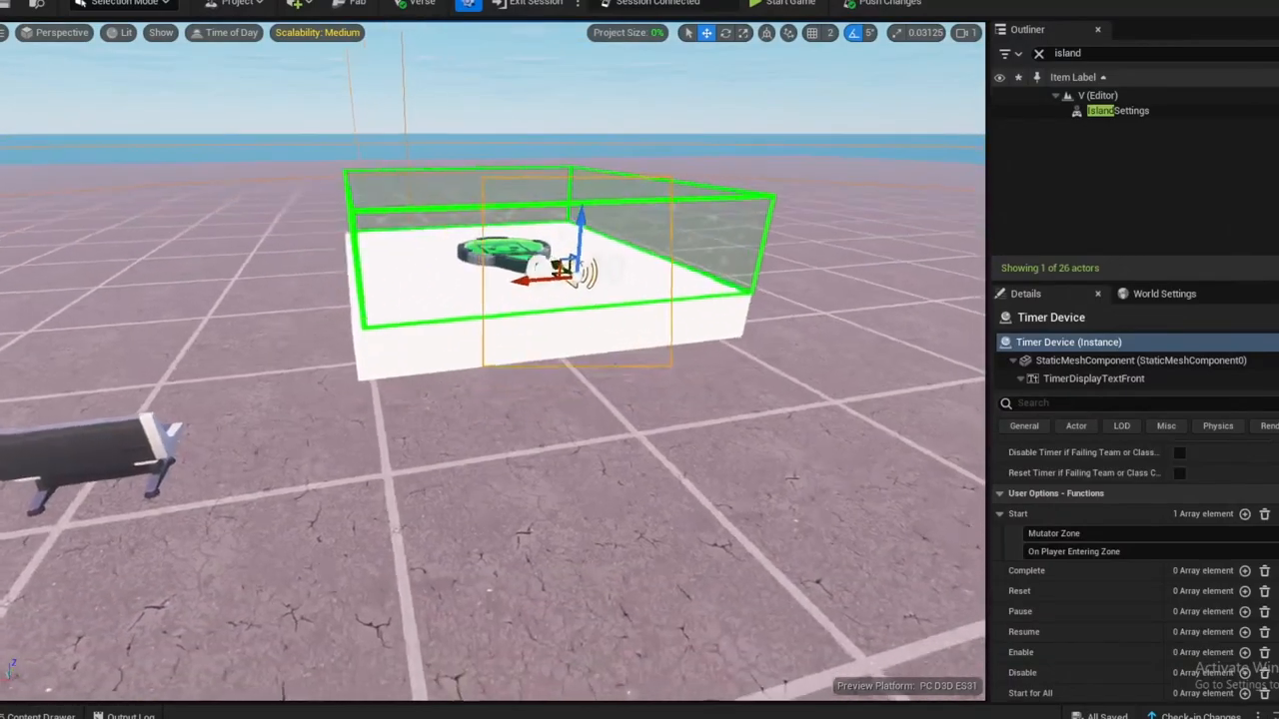
Focus the Timer Device and set Visible During Game from Only Timer to Hidden
key(f)
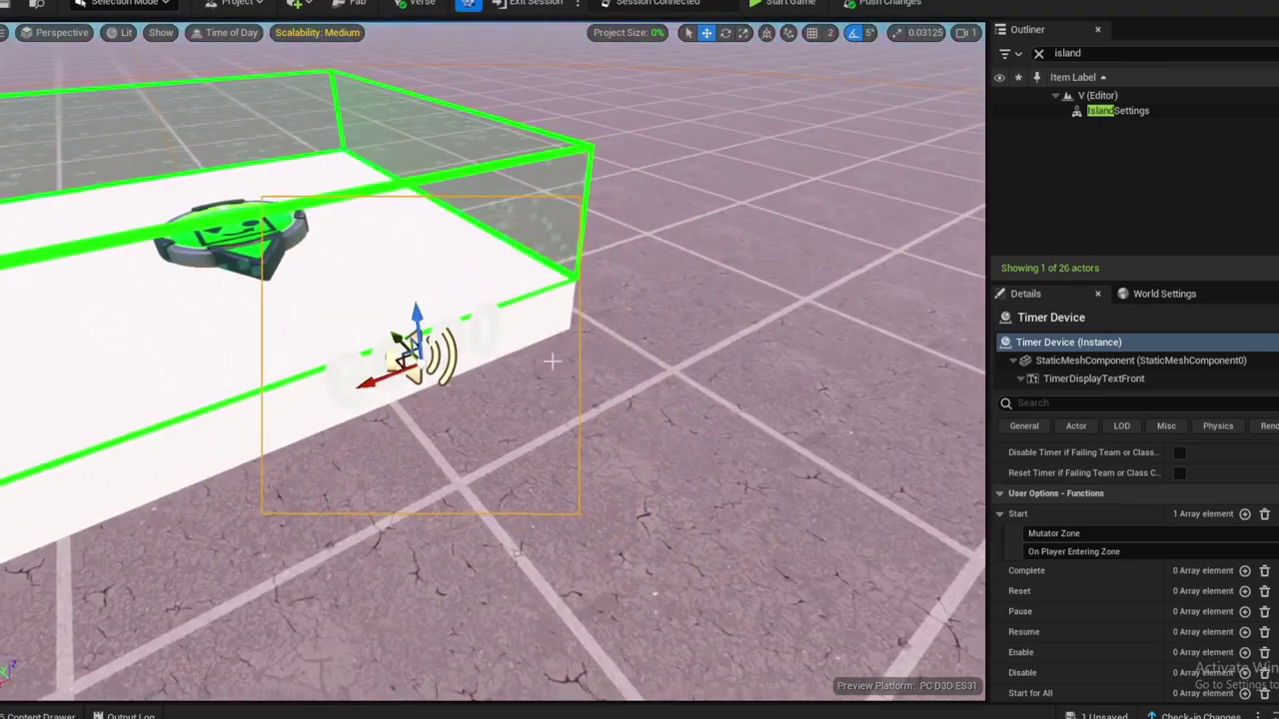
mouse_move(551, 356)
mouse_down()
mouse_move(537, 309)
mouse_move(437, 242)
mouse_move(762, 357)
mouse_up()
scroll(1119, 540, up, 5)
scroll(1129, 560, up, 5)
scroll(1149, 609, up, 5)
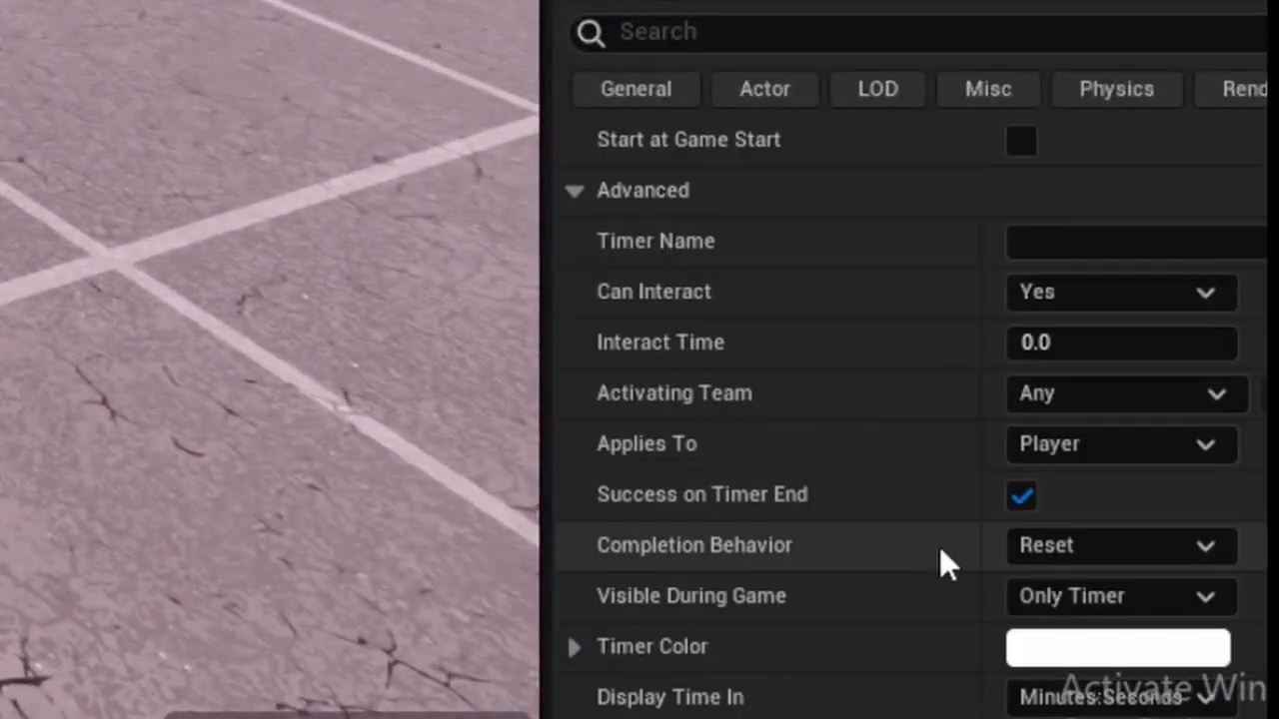
scroll(1022, 380, up, 3)
scroll(1042, 428, down, 4)
scroll(899, 449, down, 1)
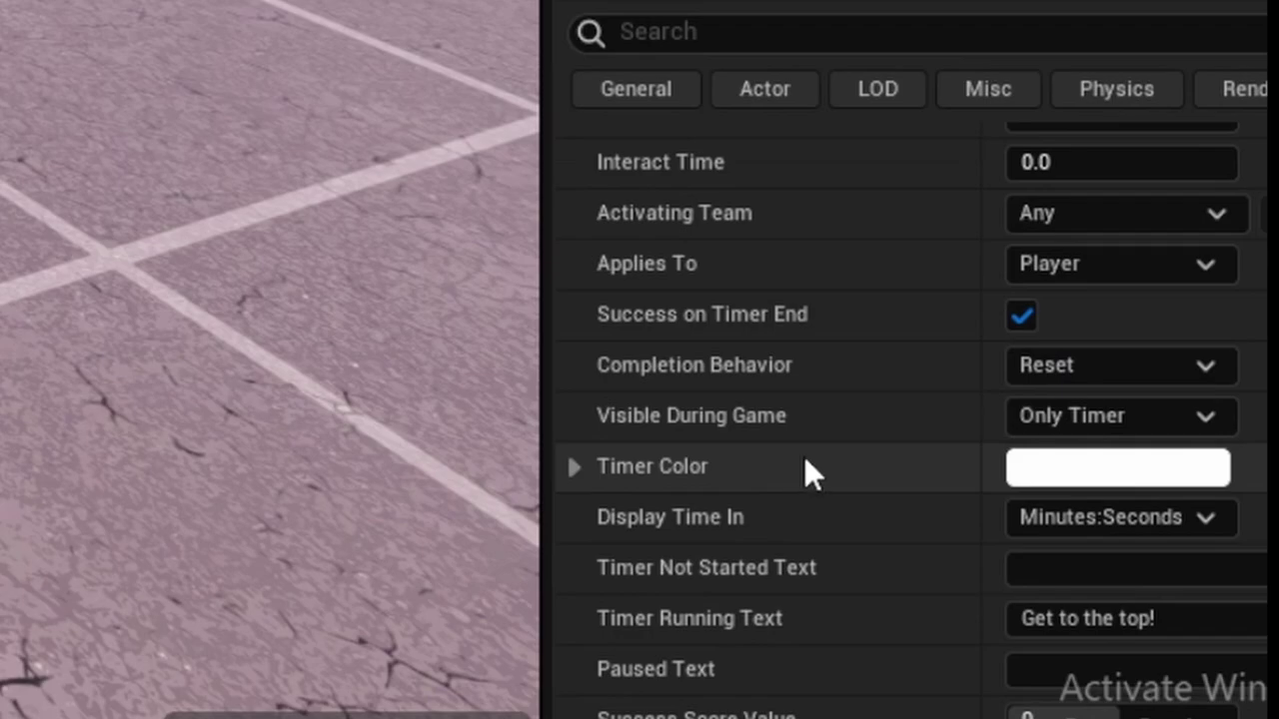
click(1077, 418)
click(1095, 455)
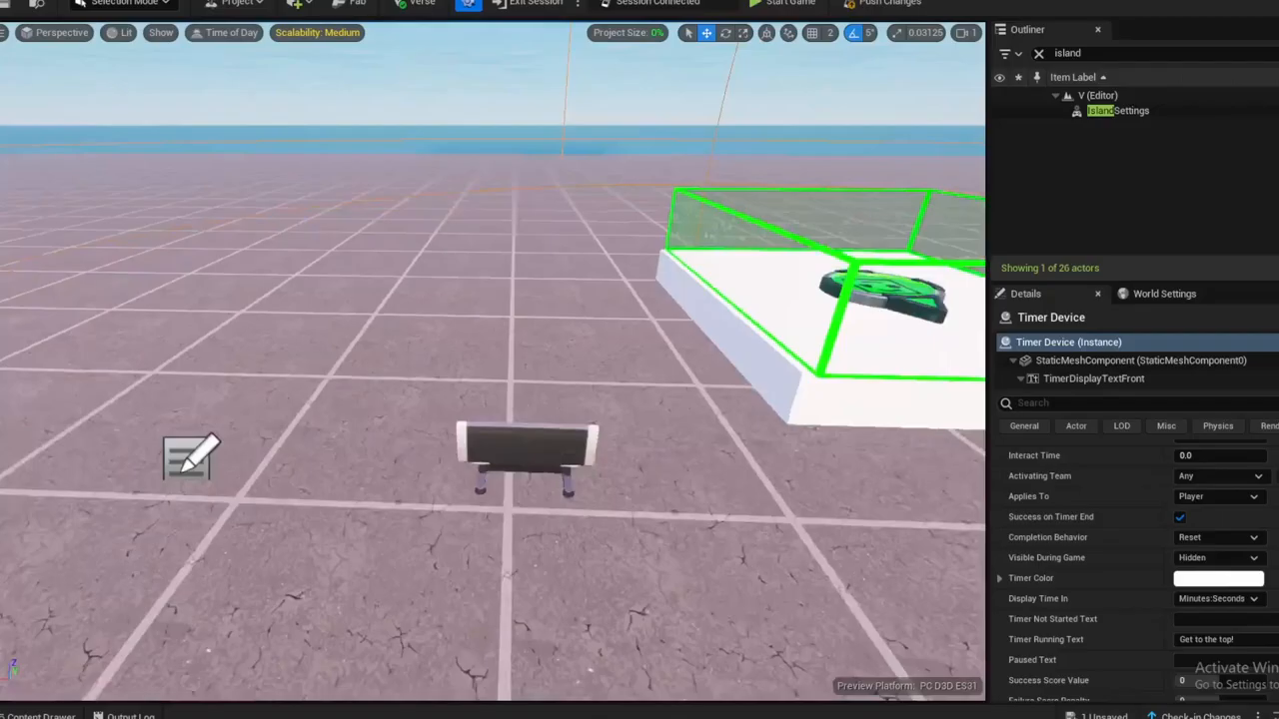
Alt-drag the platform's Mutator Zone to duplicate it and pull the flat copy down
click(358, 564)
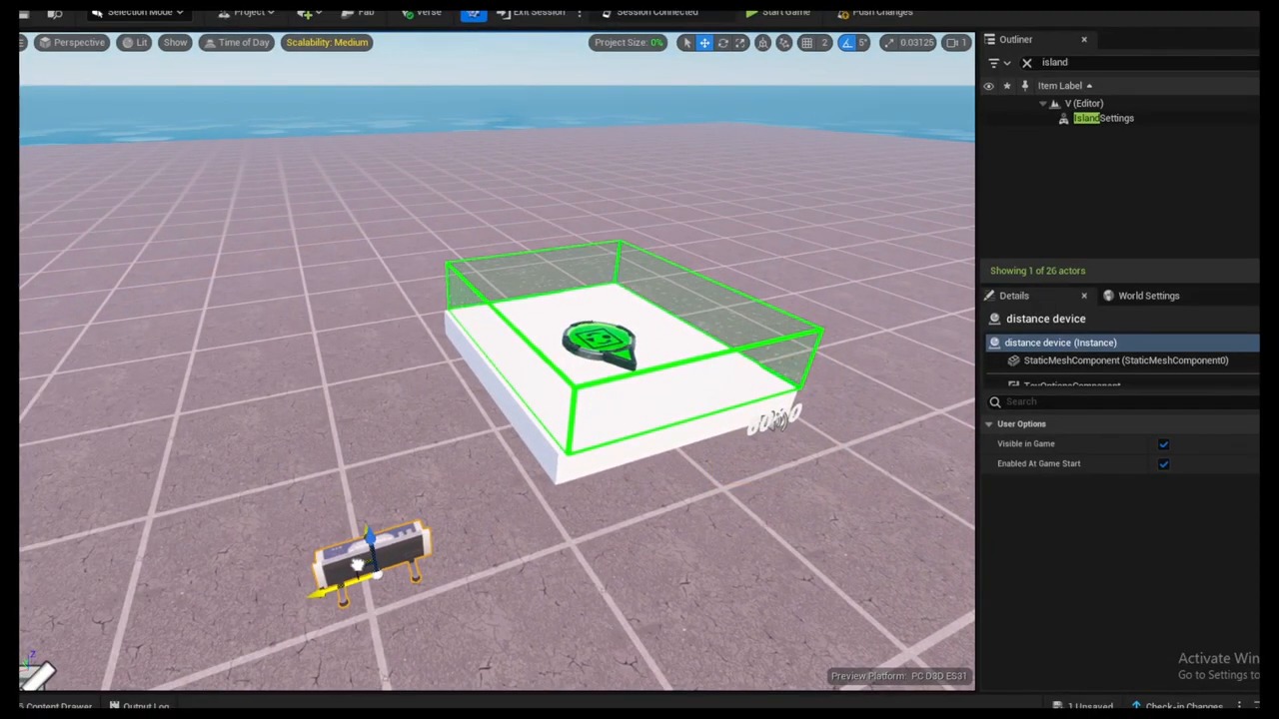
right_drag(613, 443, 613, 443)
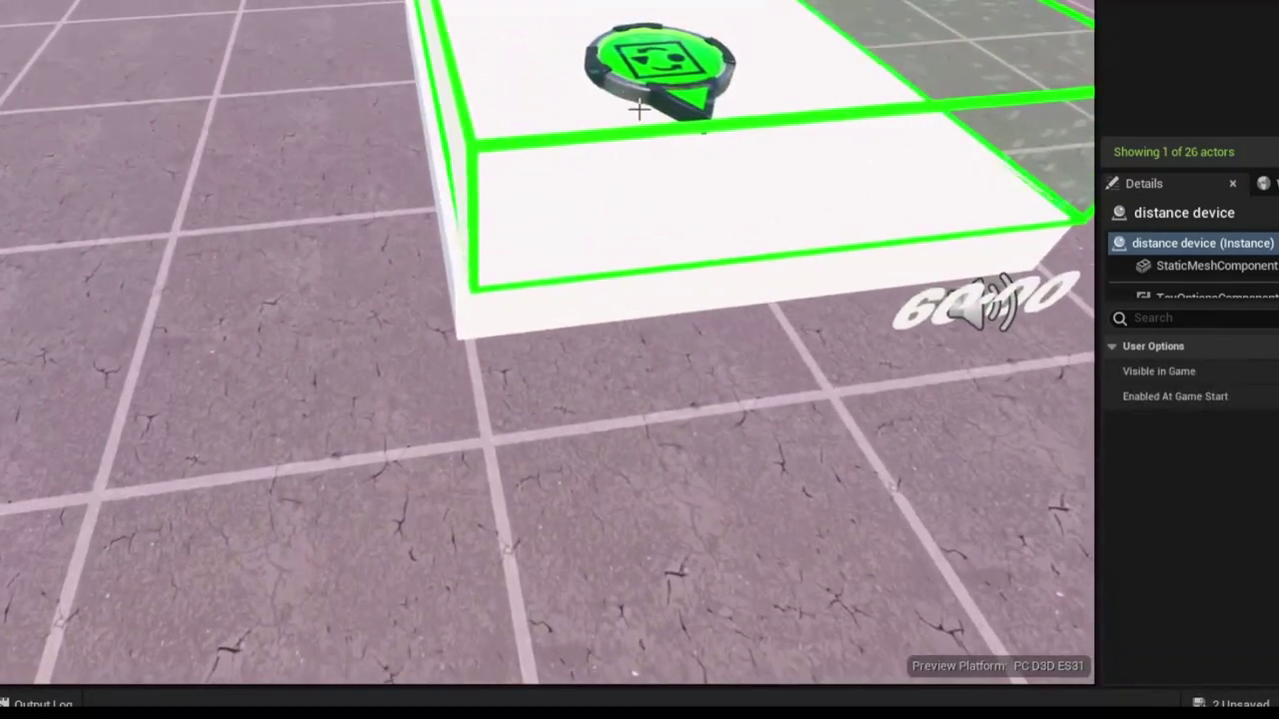
click(742, 143)
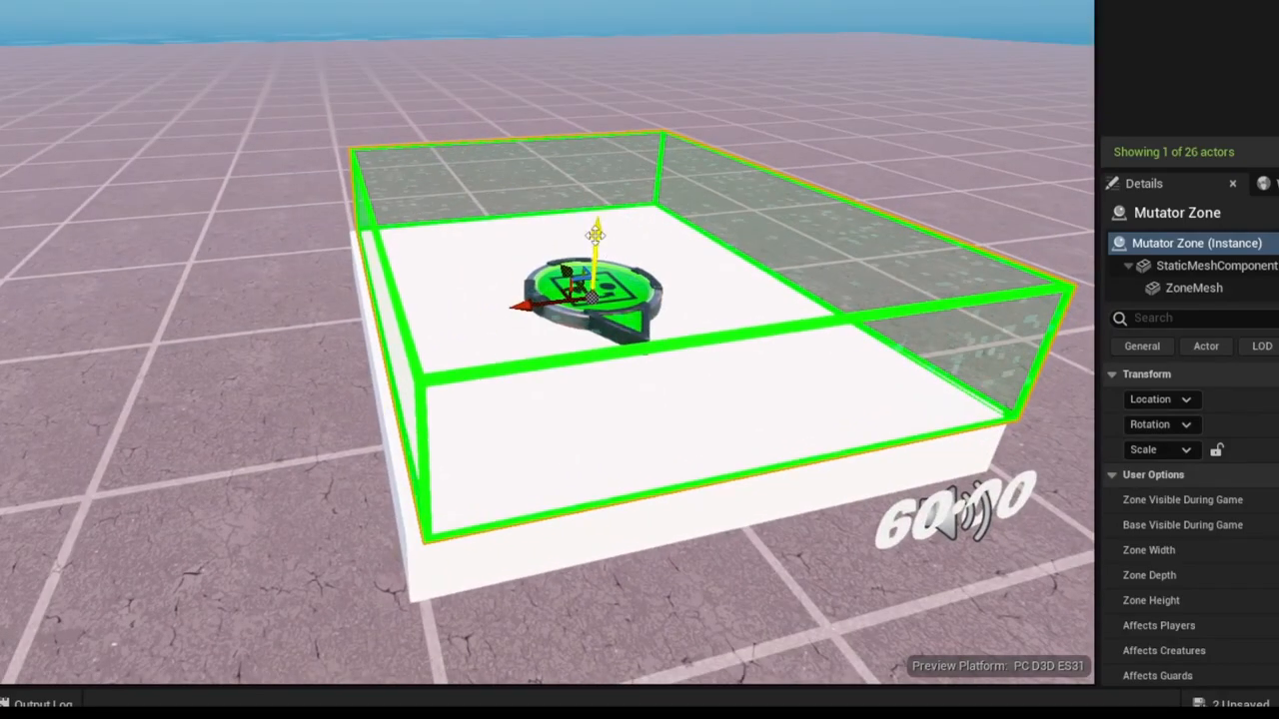
alt+drag(594, 235, 566, 412)
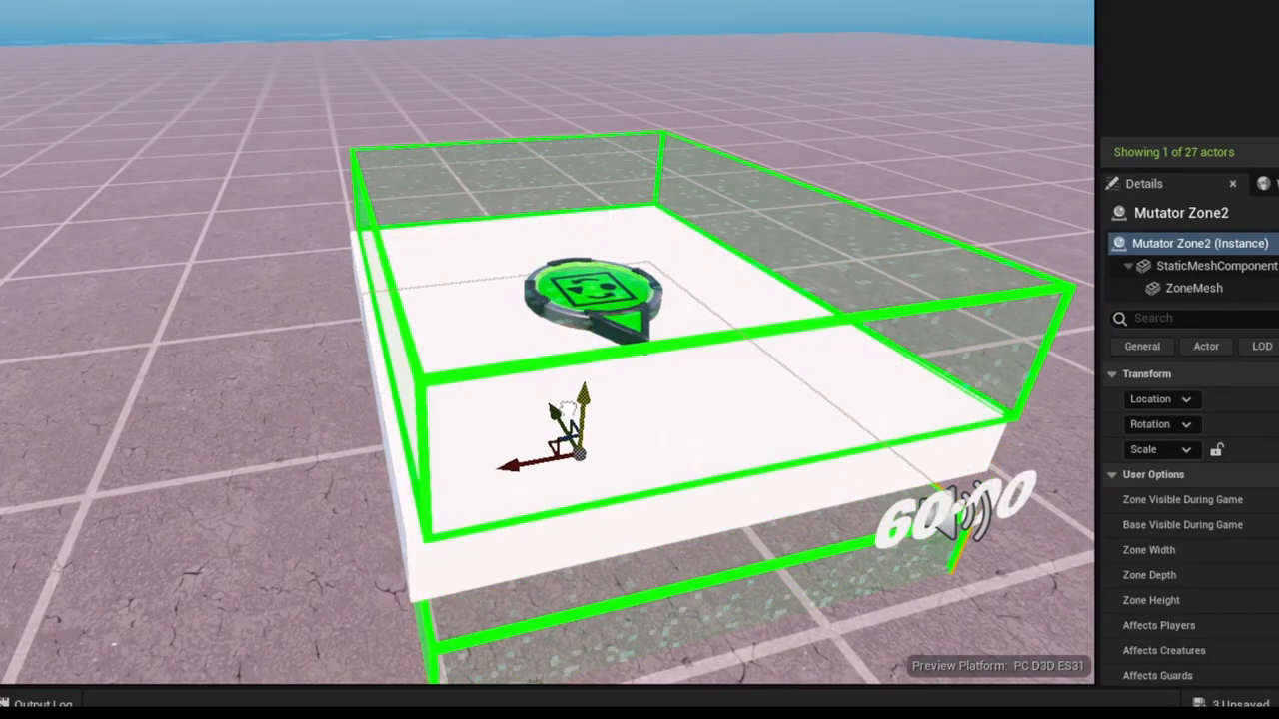
scroll(580, 440, down, 5)
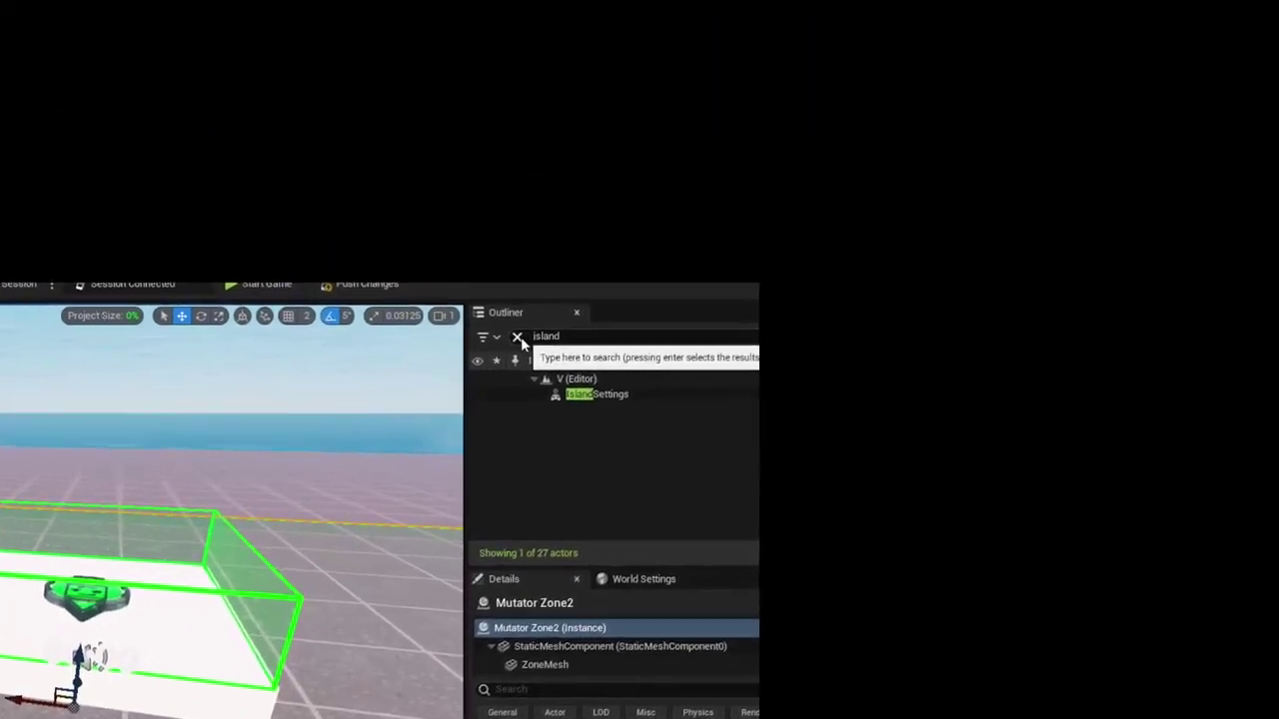
Rename the copied zone to 'Mutator Reset Timer' in the Outliner
click(1038, 53)
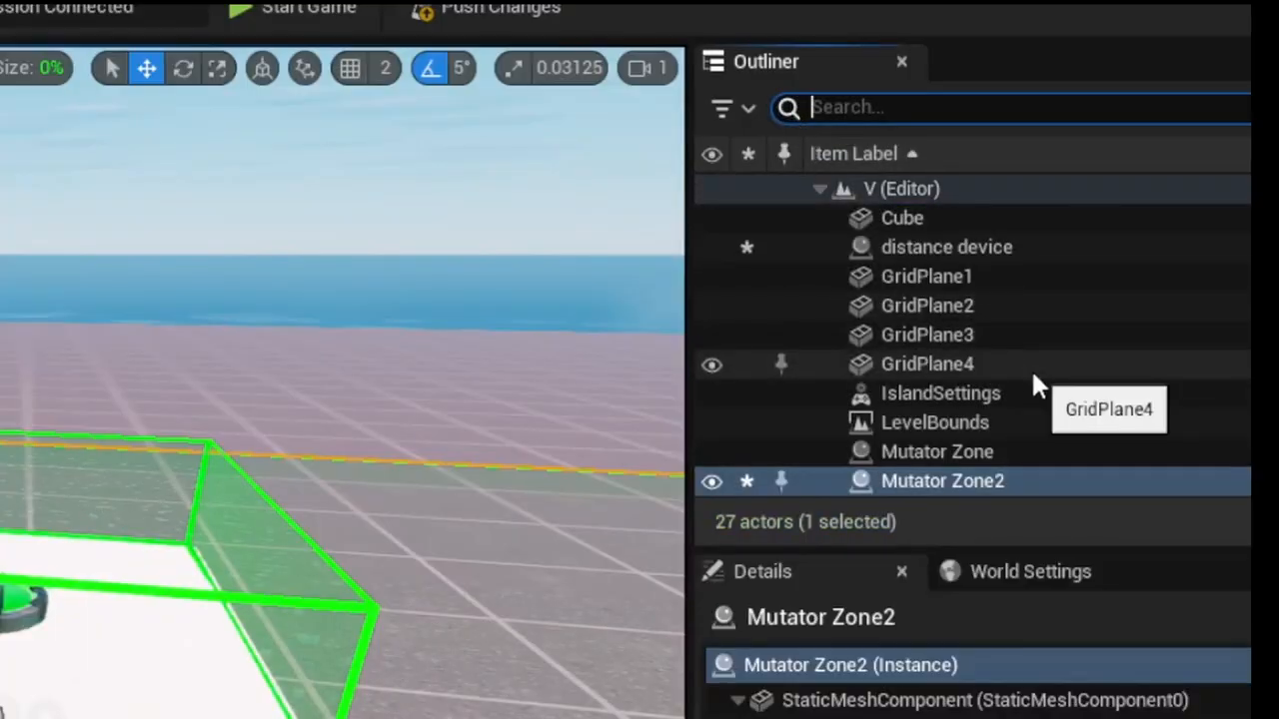
key(F2)
text(Mutator Reset Timer)
key(Return)
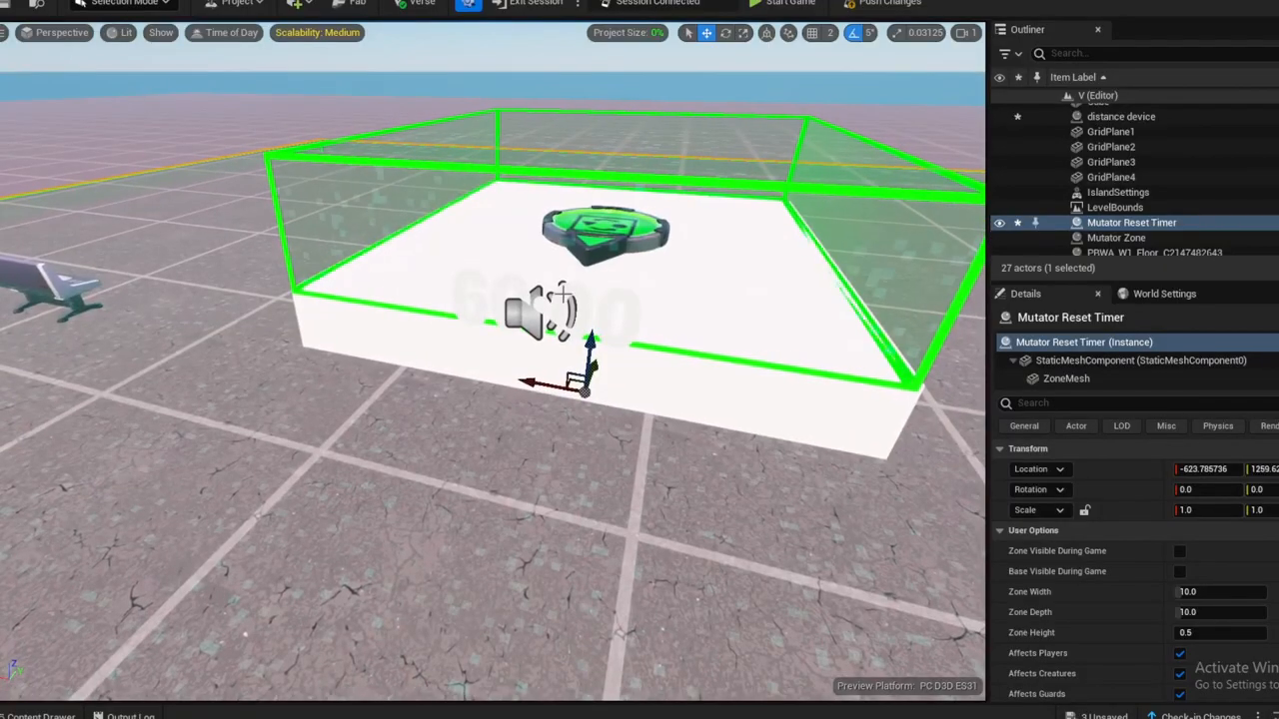
scroll(1118, 562, down, 5)
scroll(1149, 569, down, 5)
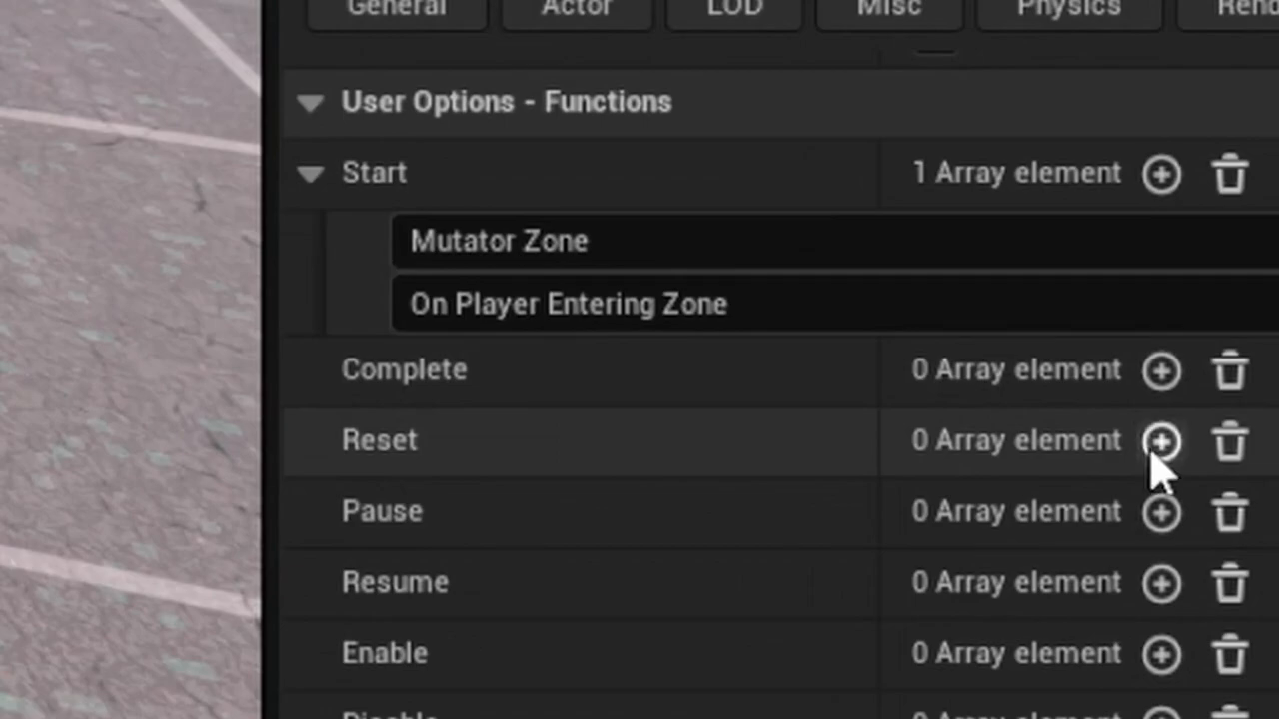
Add a Reset function bound to Mutator Reset Timer's On Player Entering Zone event
click(1161, 441)
click(699, 508)
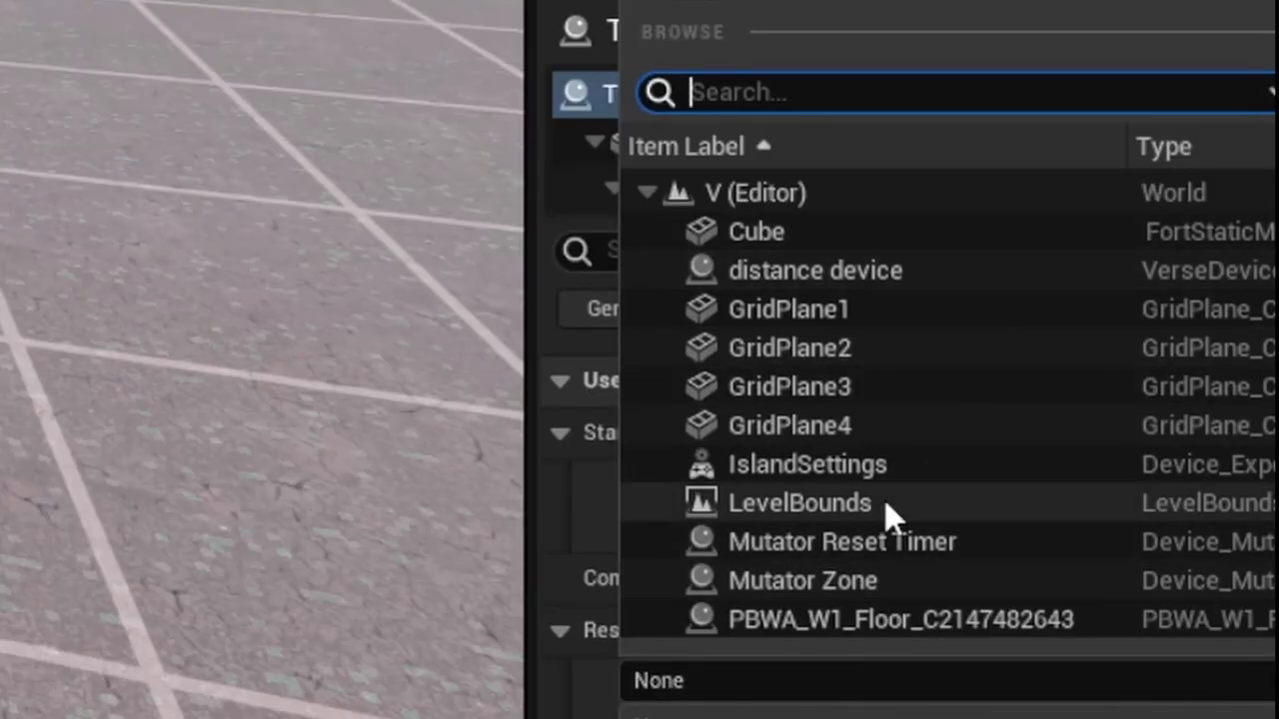
click(884, 542)
click(632, 470)
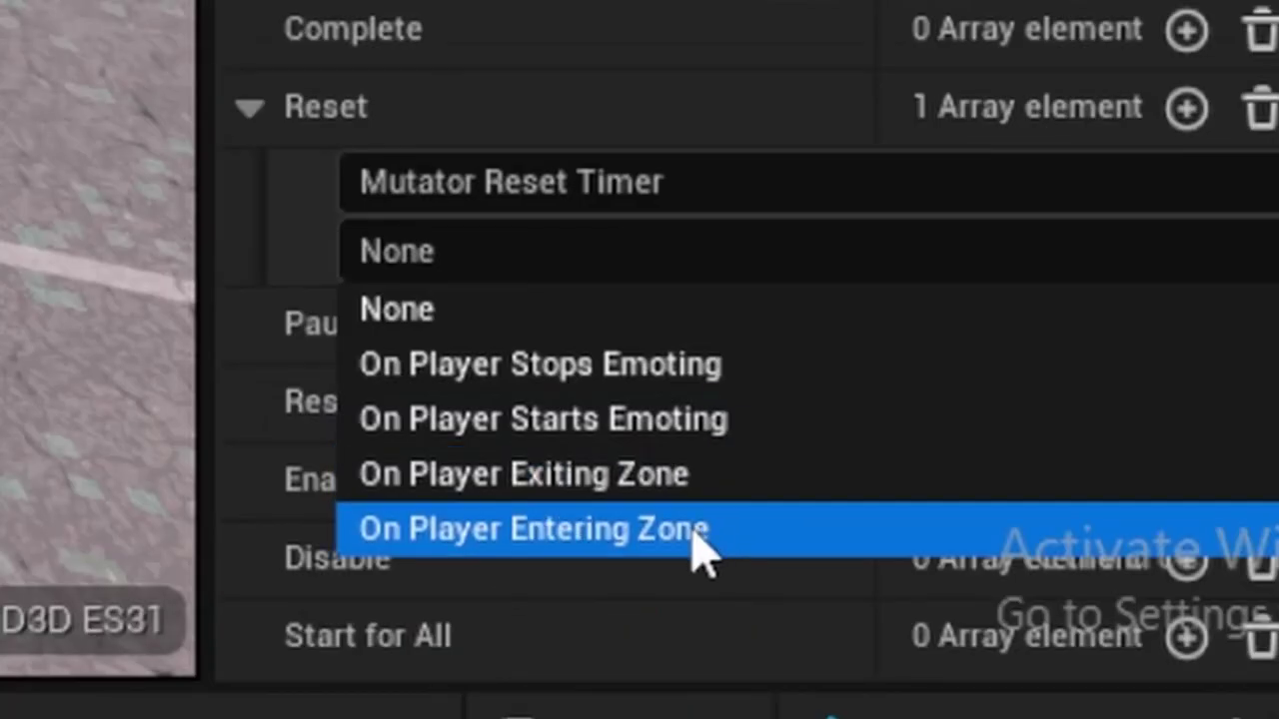
click(699, 529)
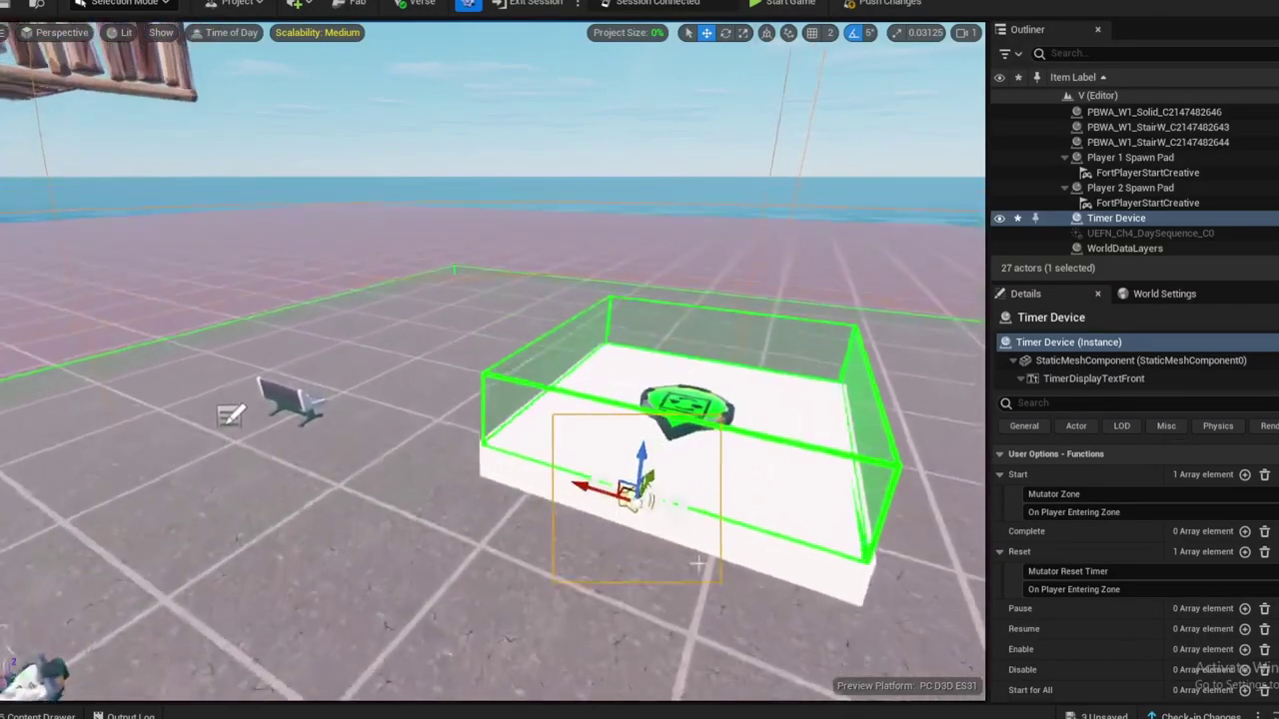
right_drag(697, 565, 315, 362)
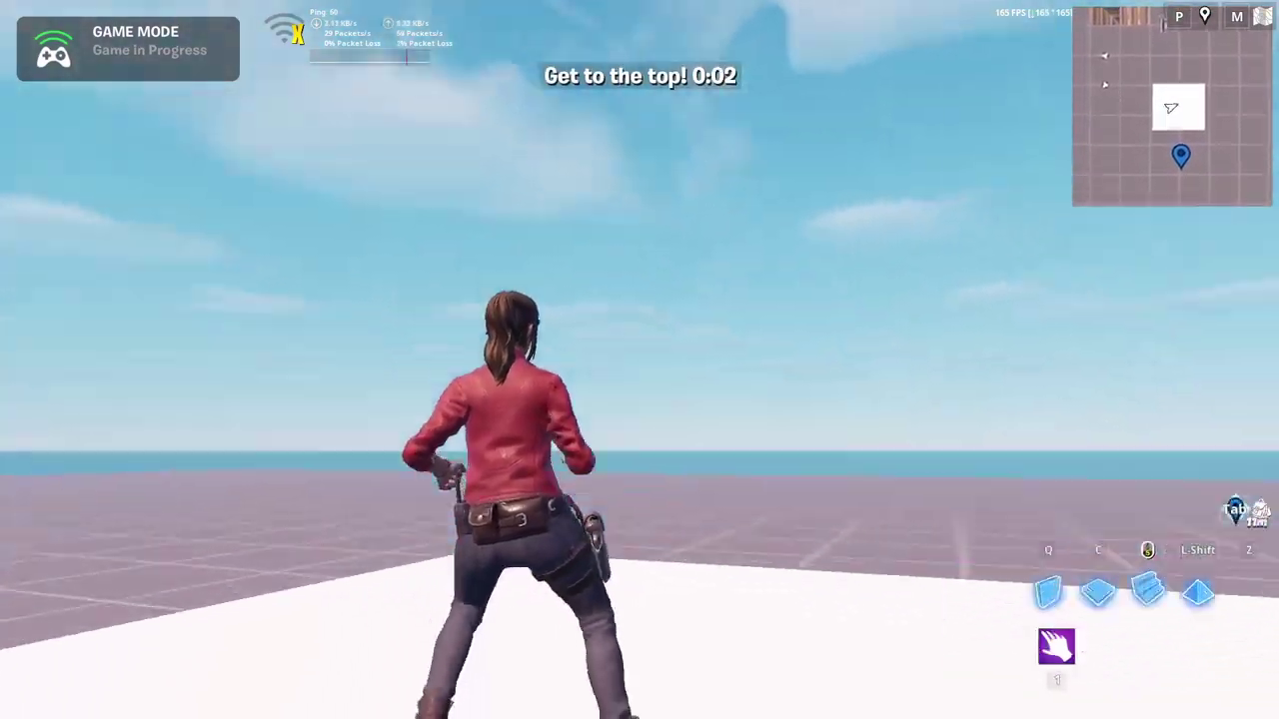
Build a tower of wooden ramps and climb it while the count-up timer ticks past 0:04
middle_click(639, 360)
click(639, 359)
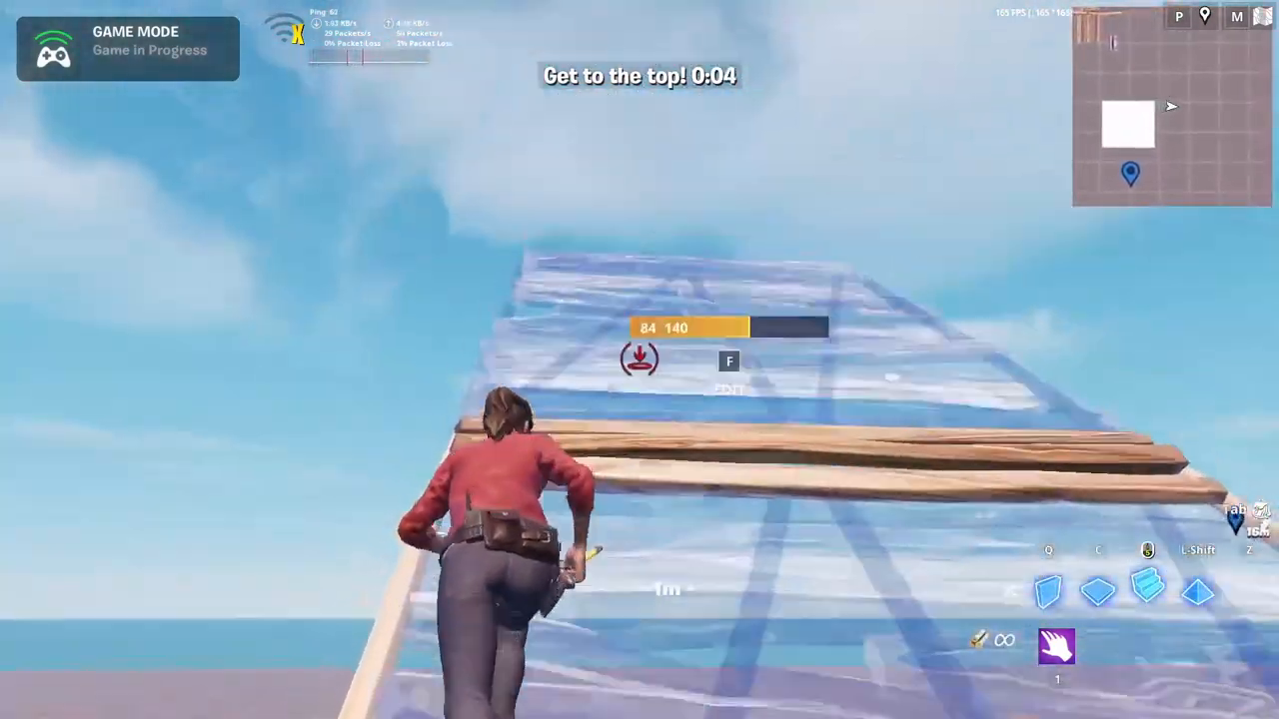
click(639, 359)
click(639, 360)
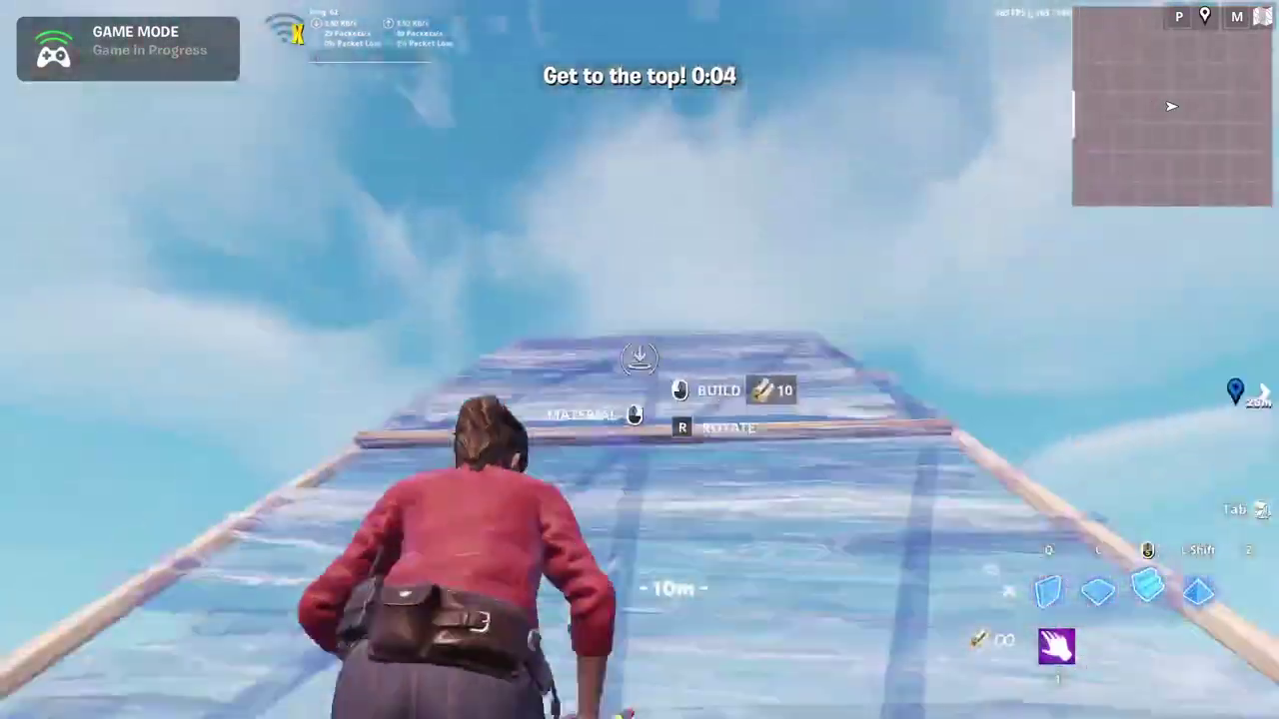
click(639, 360)
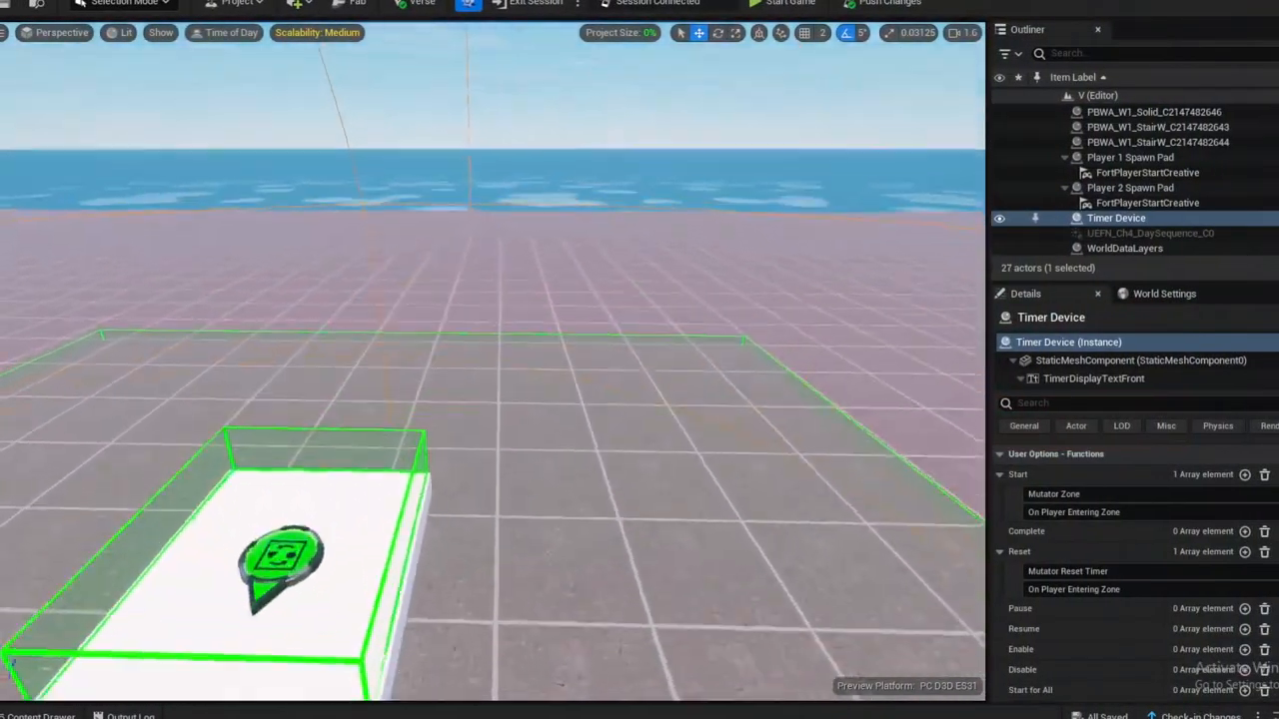
Drag an Elimination Manager from the Devices drawer into the level beside the Timer Device zone
key(f)
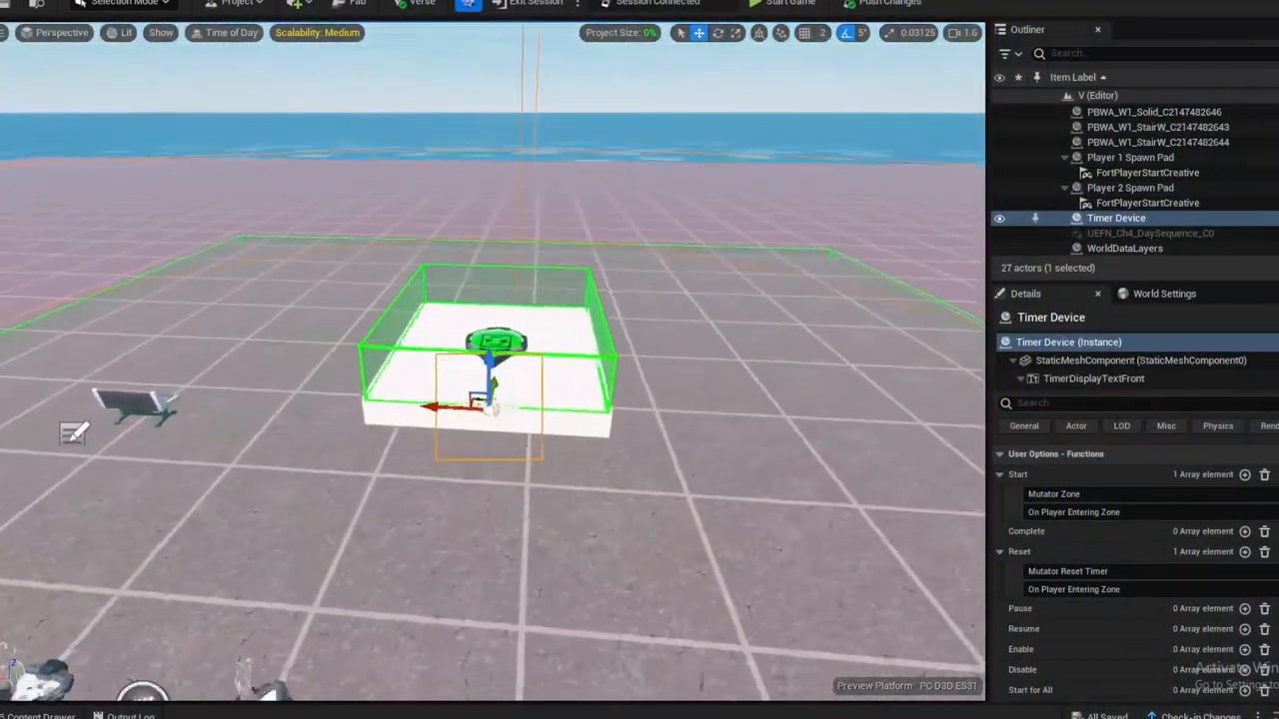
right_drag(489, 360, 559, 360)
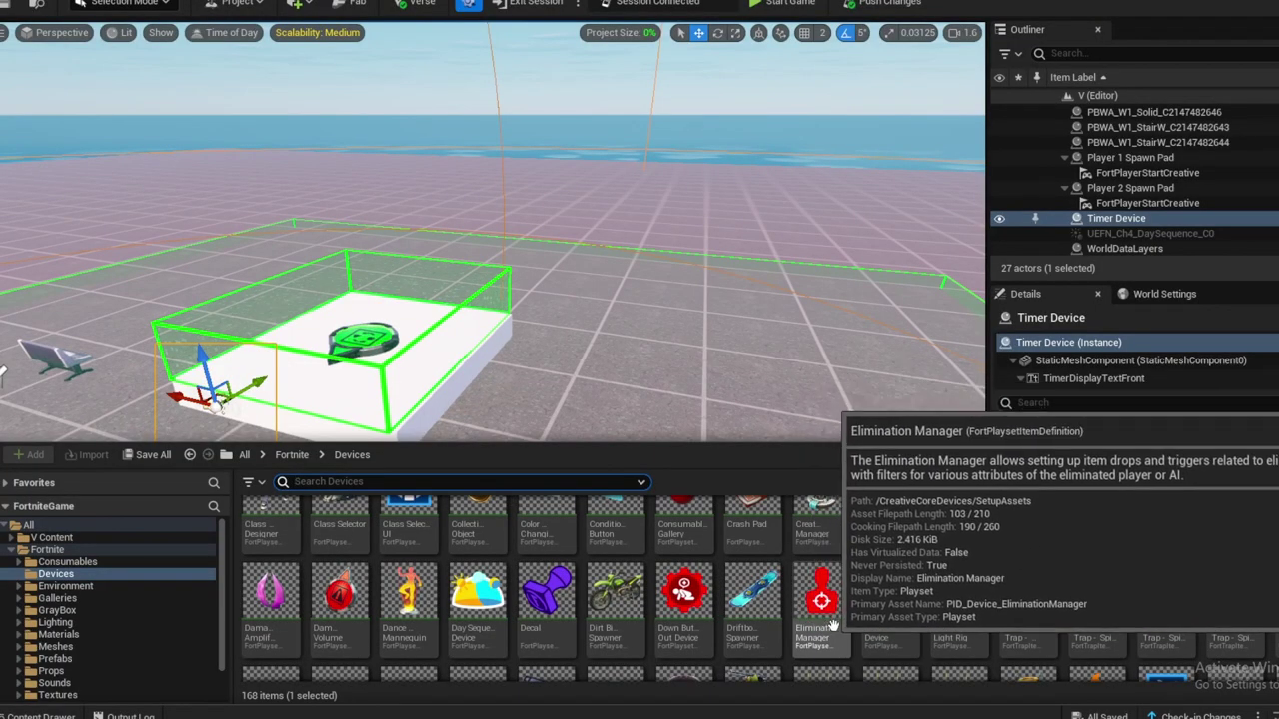
drag(799, 605, 850, 567)
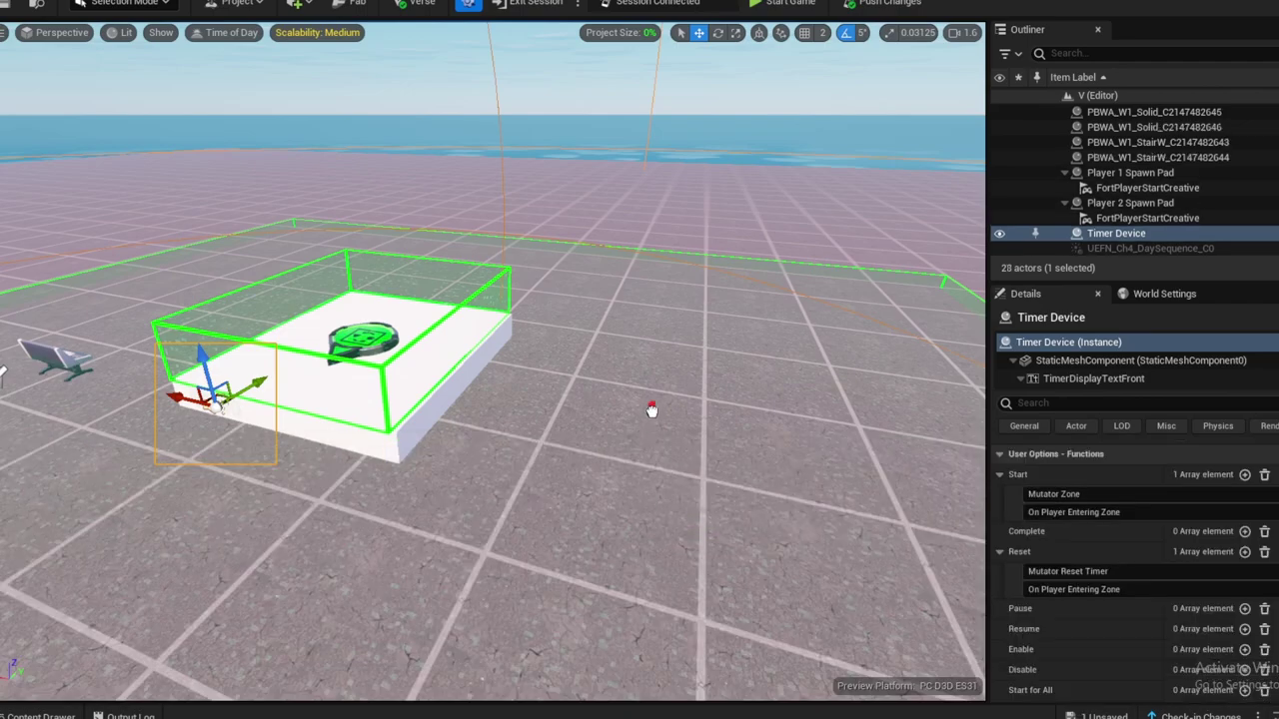
drag(644, 466, 657, 381)
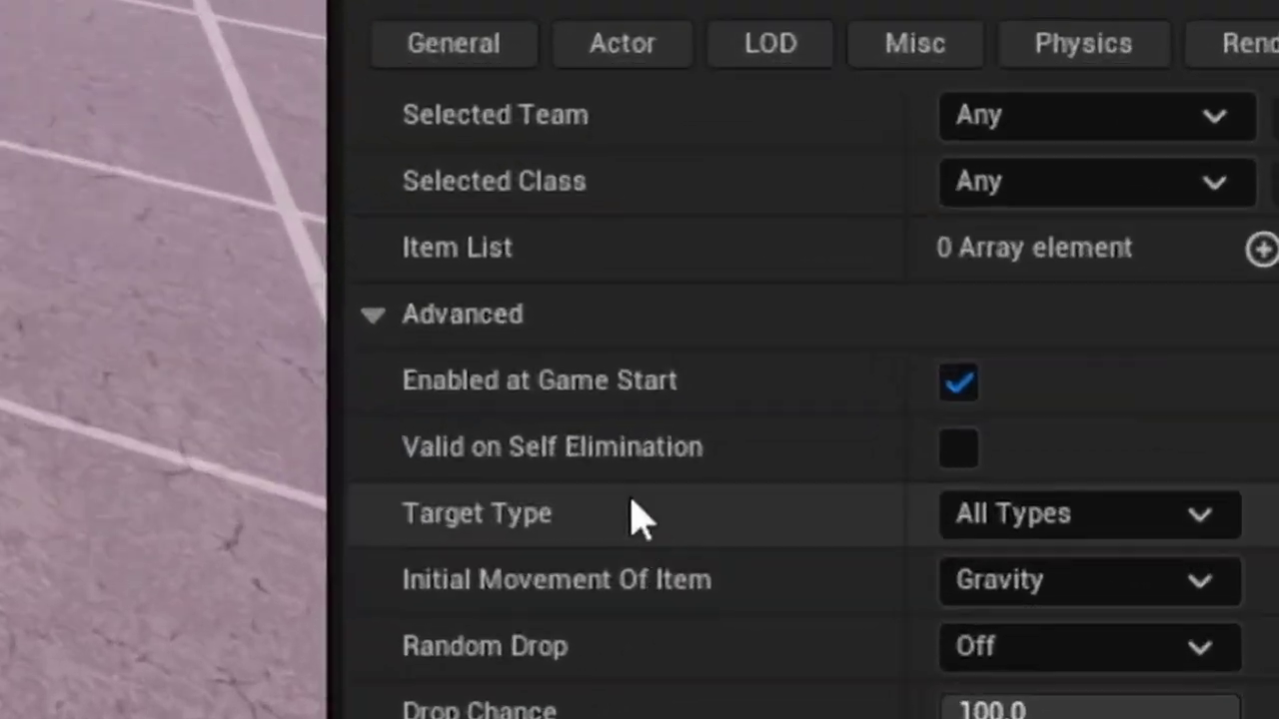
scroll(1069, 559, up, 3)
scroll(641, 680, down, 2)
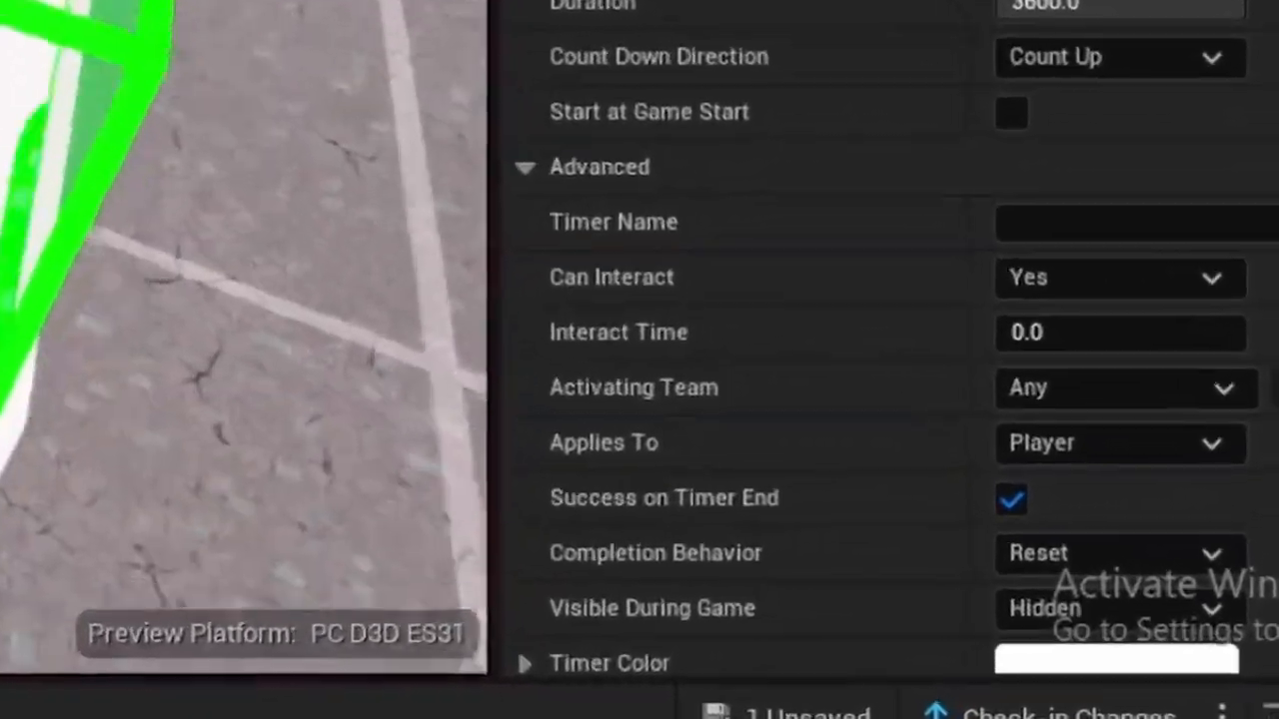
scroll(1134, 549, down, 5)
scroll(1134, 550, down, 5)
scroll(1170, 349, down, 5)
scroll(1141, 306, down, 1)
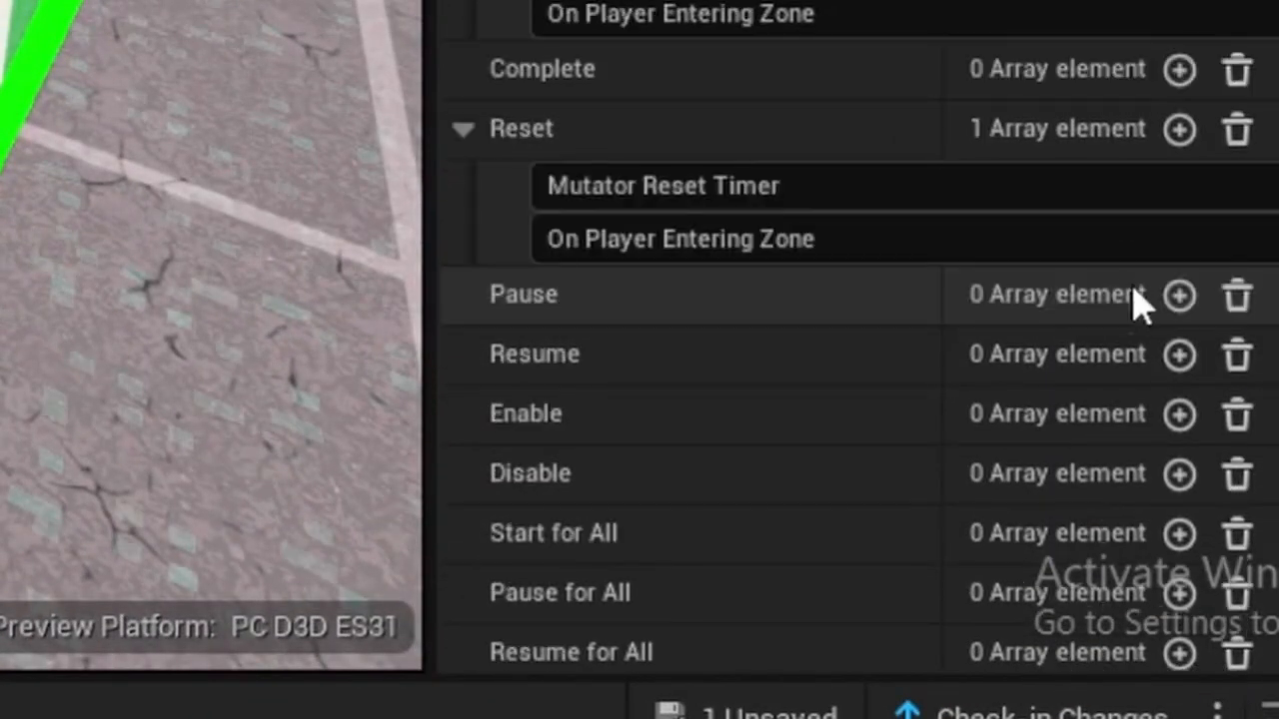
scroll(1170, 86, up, 3)
scroll(1029, 462, down, 2)
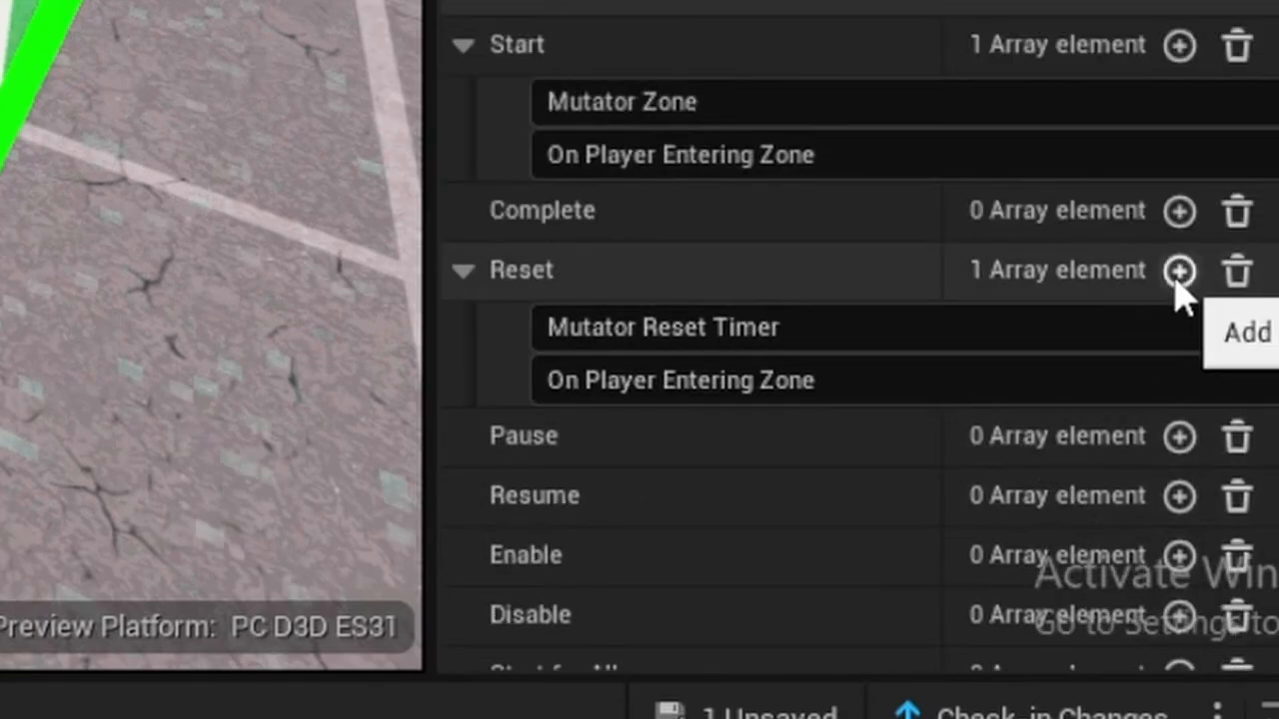
Add a second Reset function bound to the Elimination Manager's On Eliminated event
click(1178, 270)
click(699, 430)
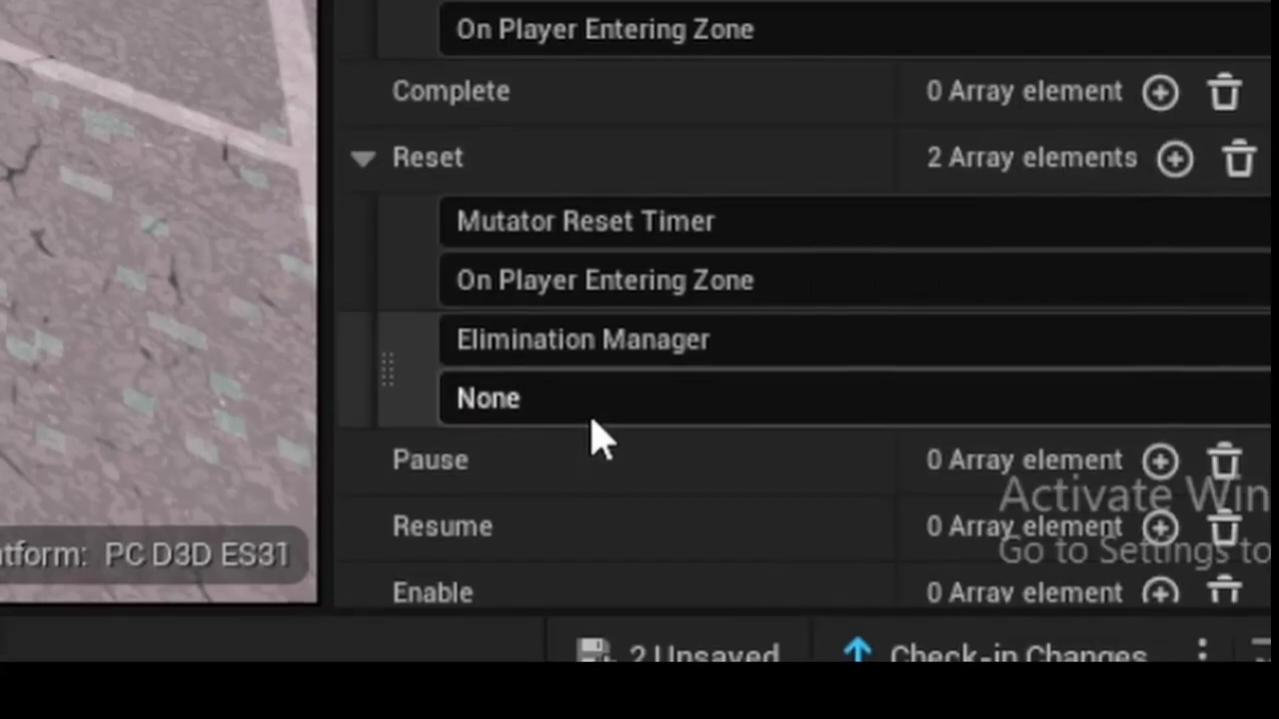
click(594, 420)
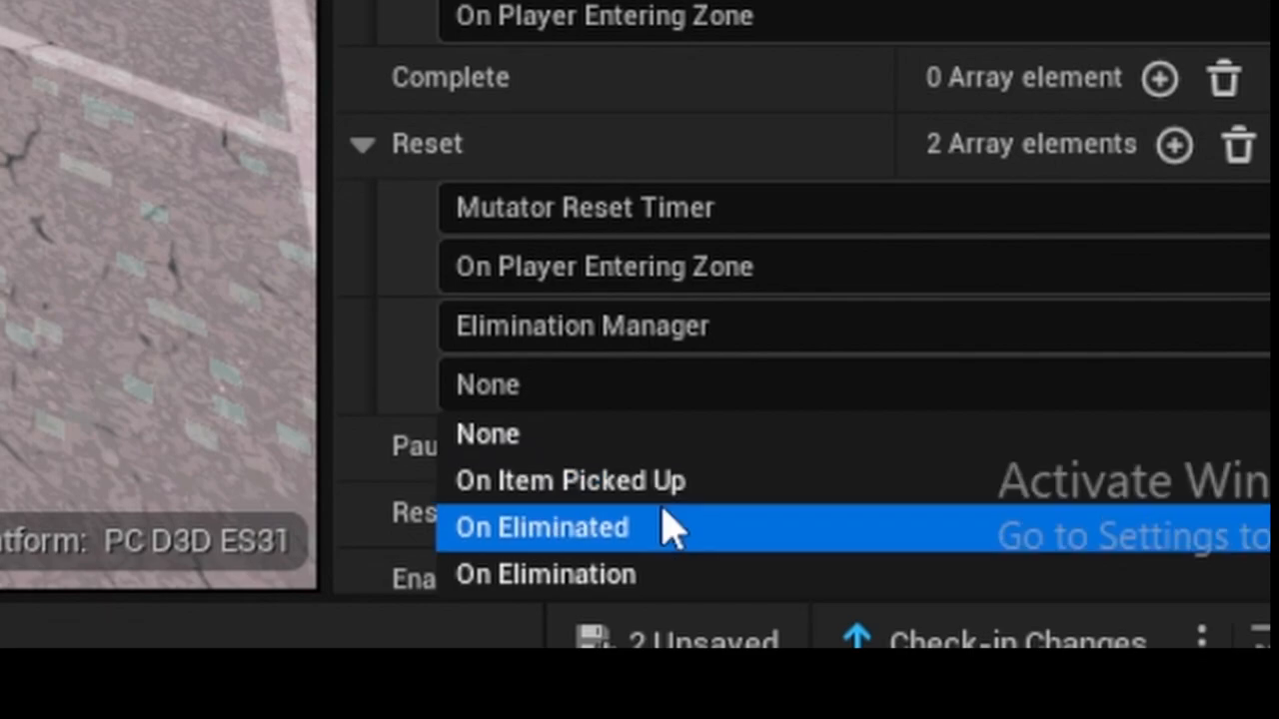
click(654, 545)
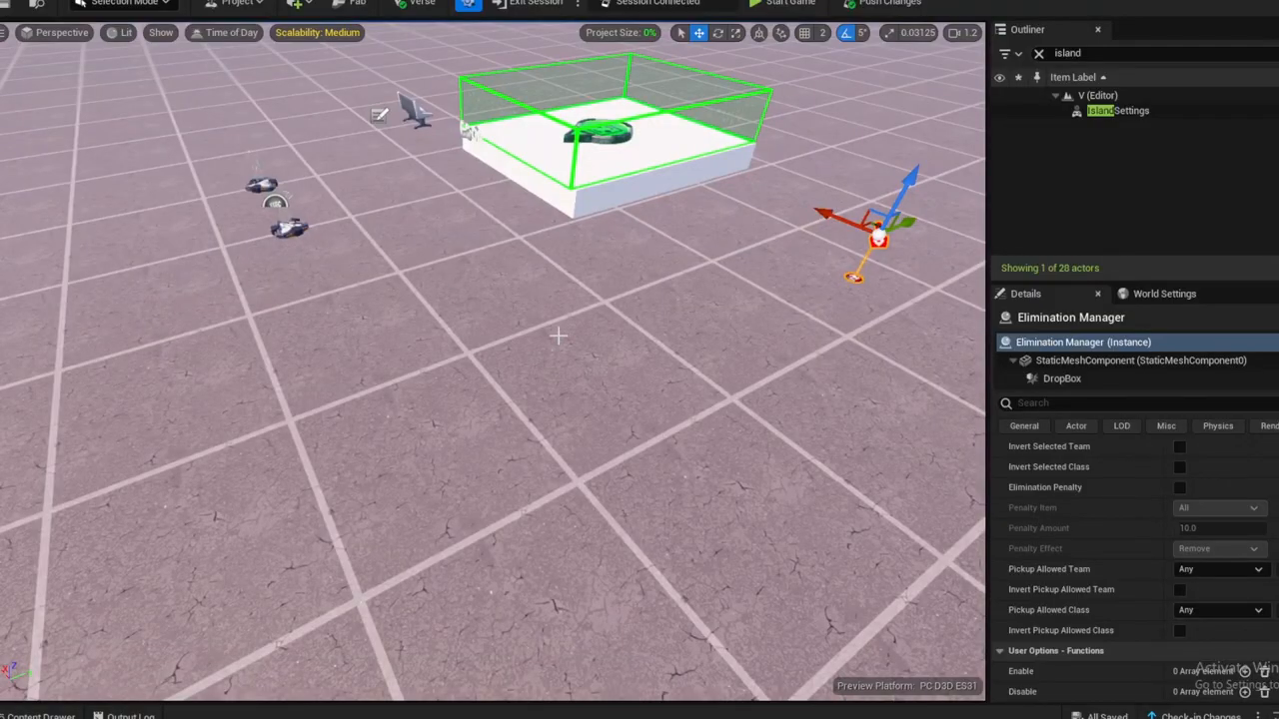
Select the Elimination Manager in the viewport before returning to the playtest
right_click(591, 374)
click(884, 242)
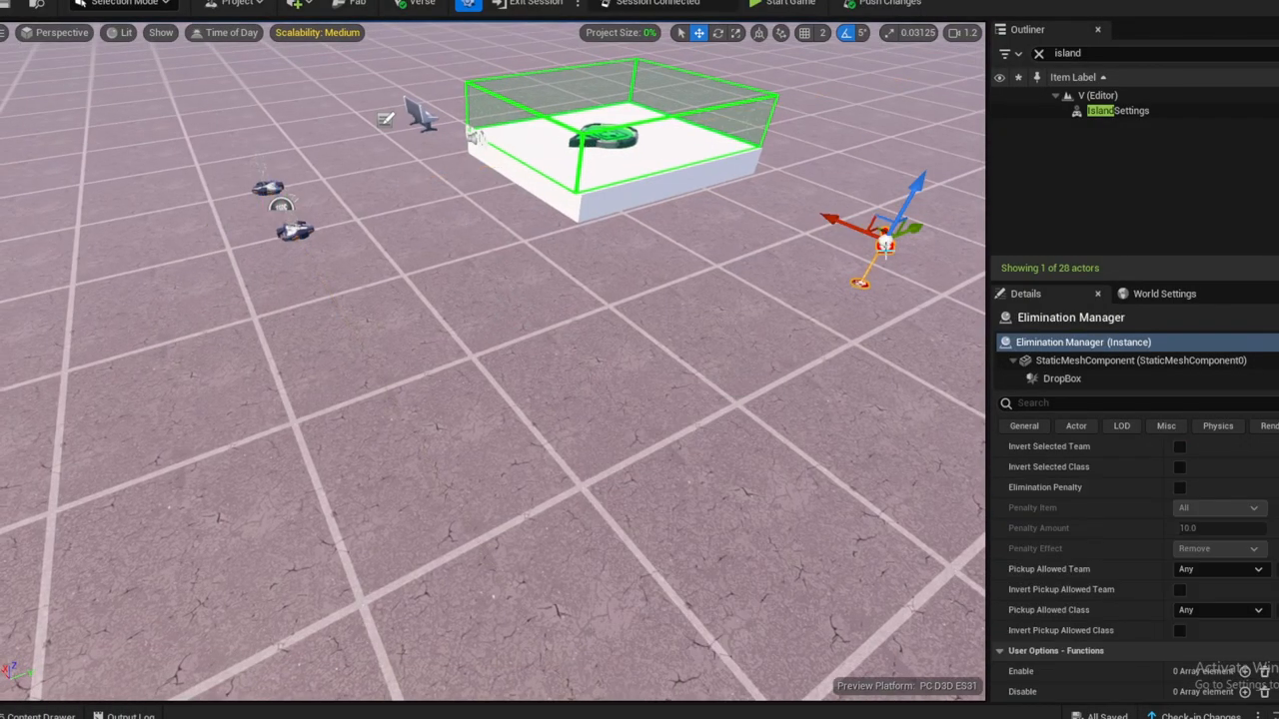
scroll(593, 440, down, 5)
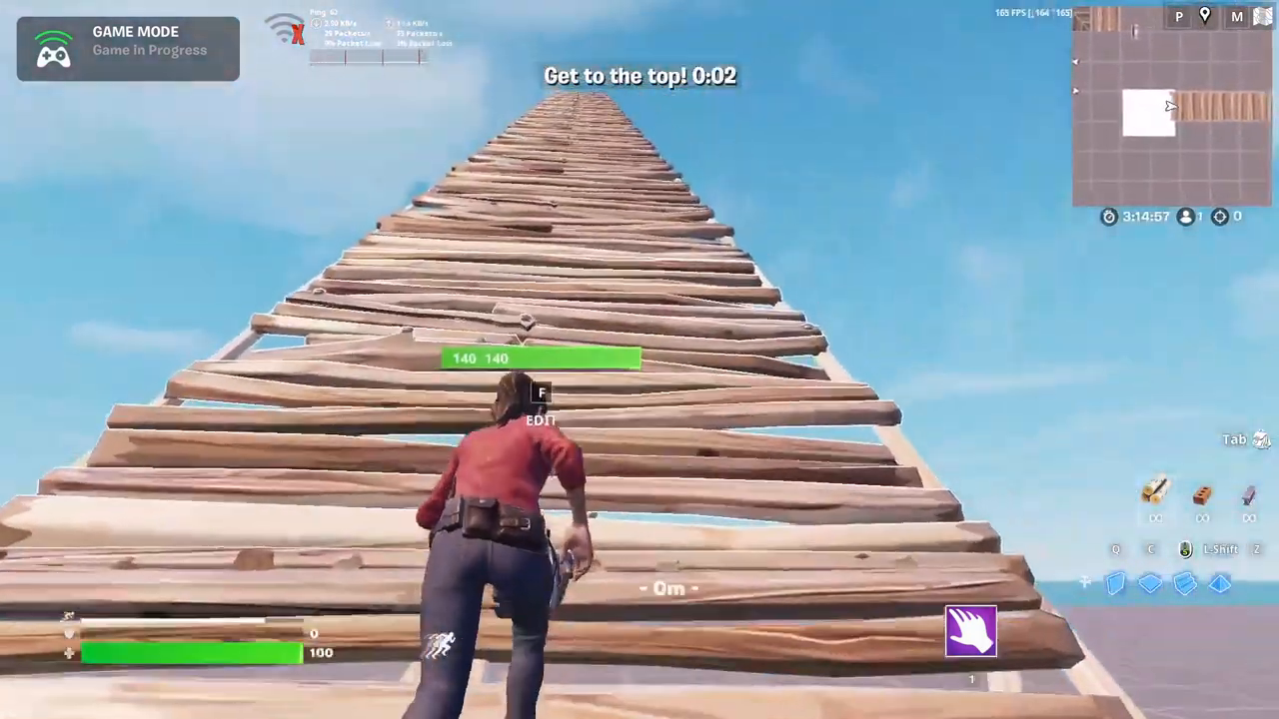
Respawn the character from the pause menu partway up the ramp
key(w)
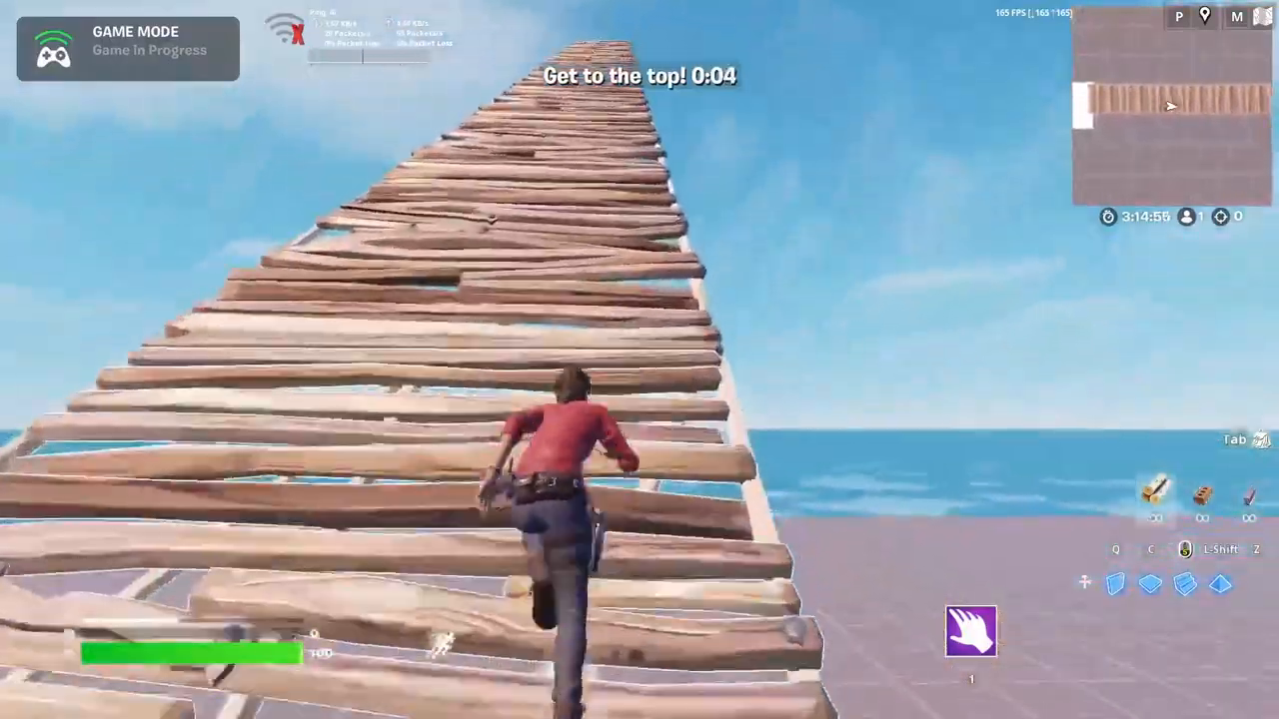
key(Escape)
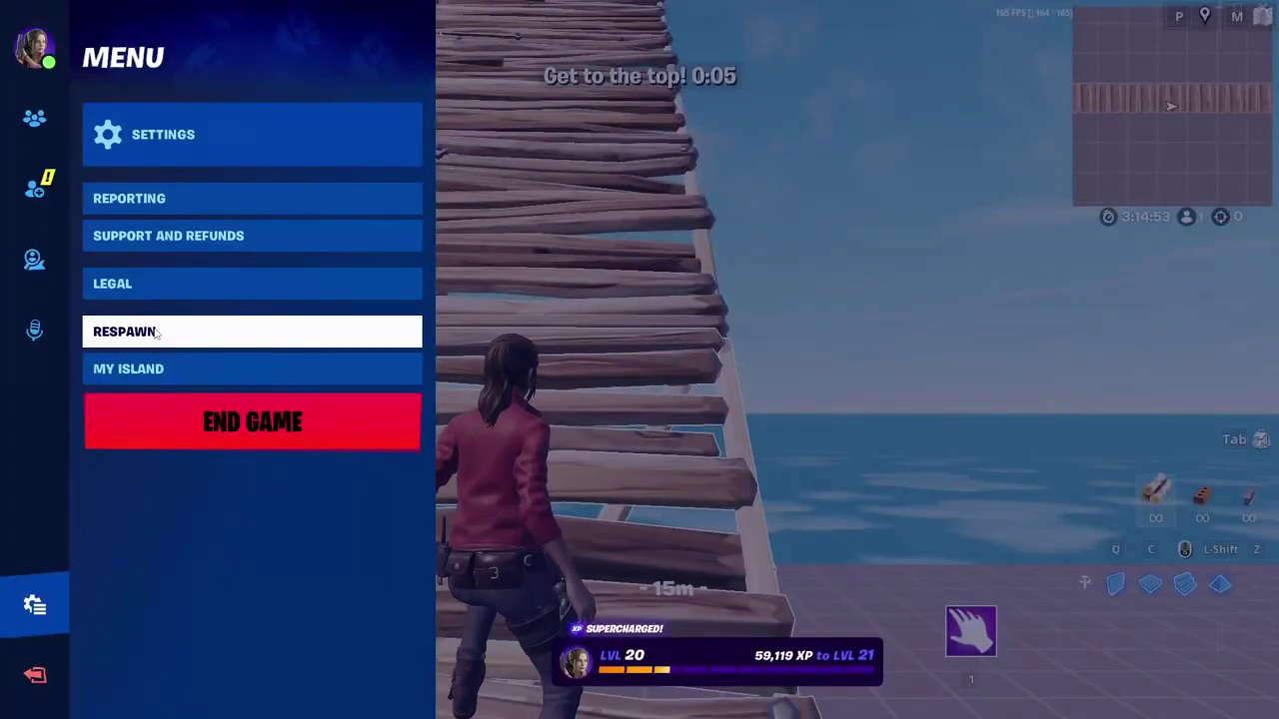
click(157, 333)
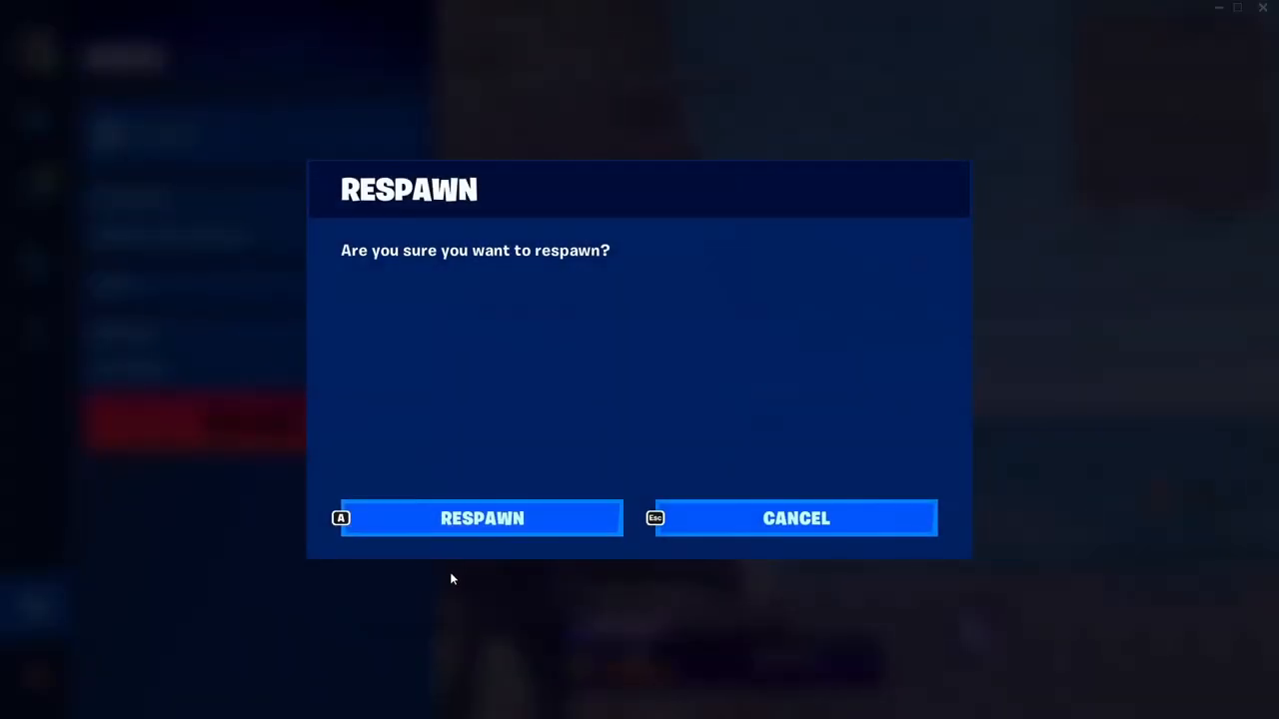
click(477, 519)
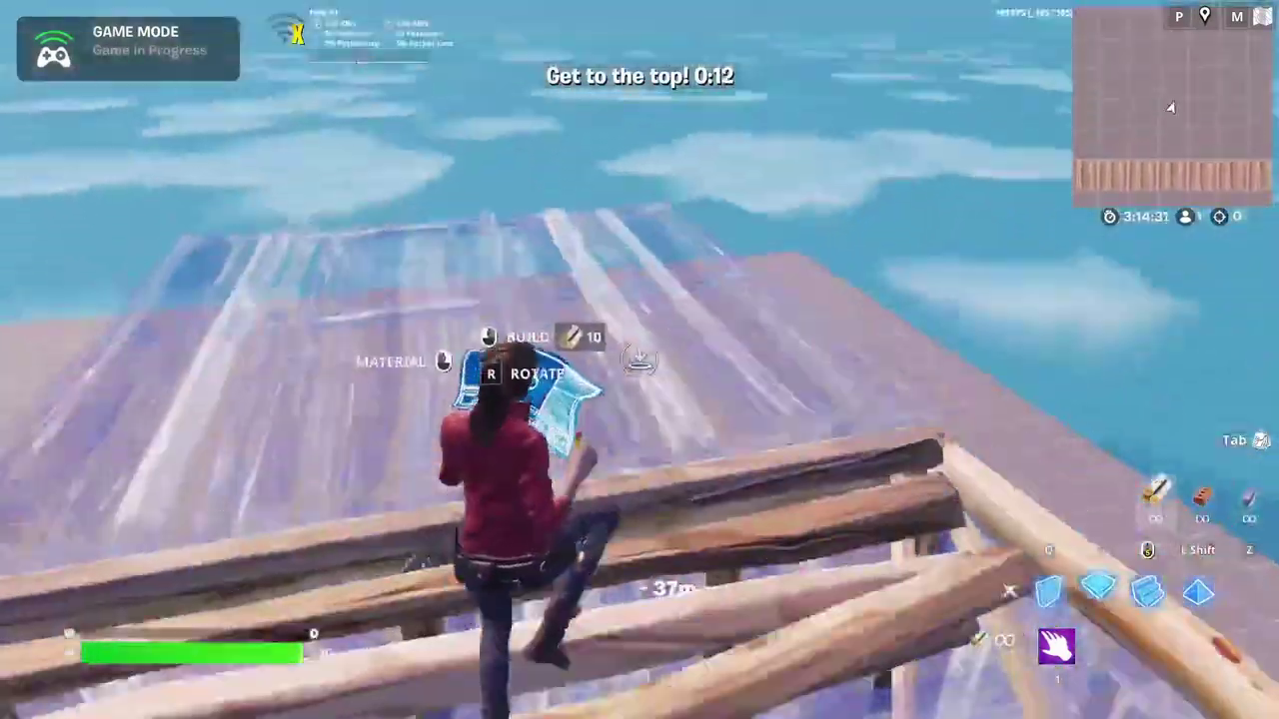
key(w)
Run forward from the ramp base and build pieces to climb again
click(640, 359)
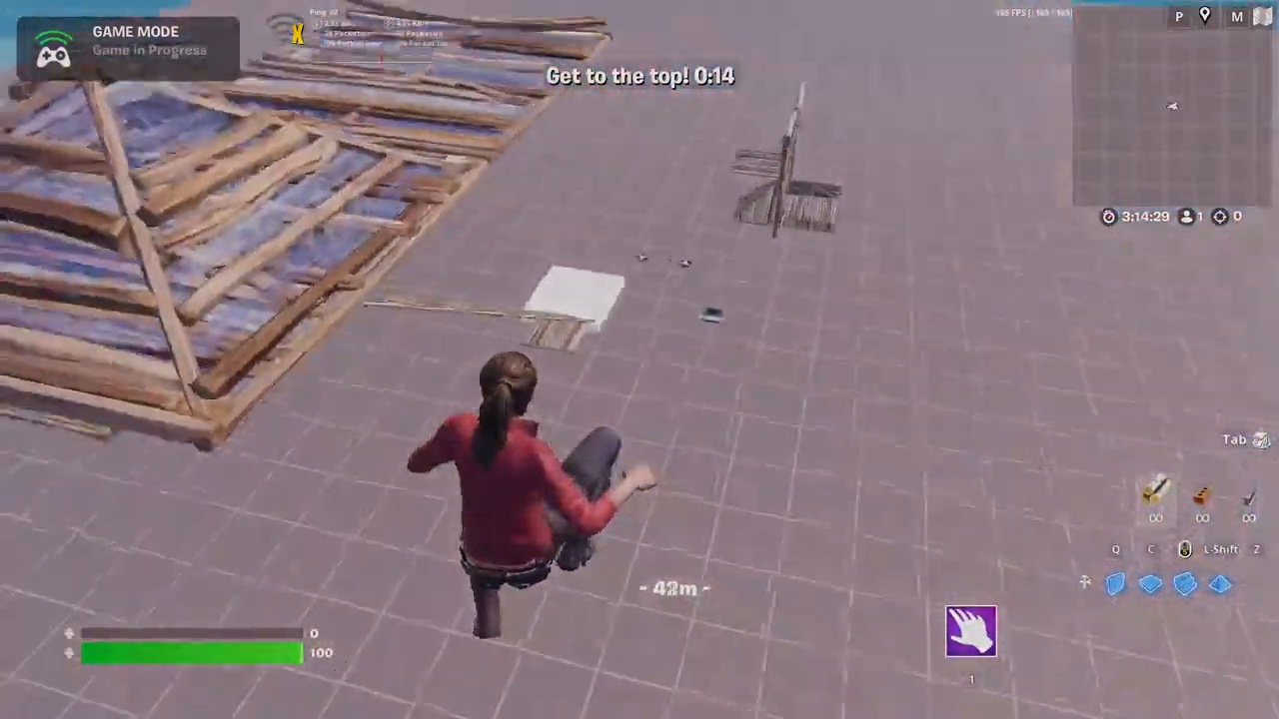